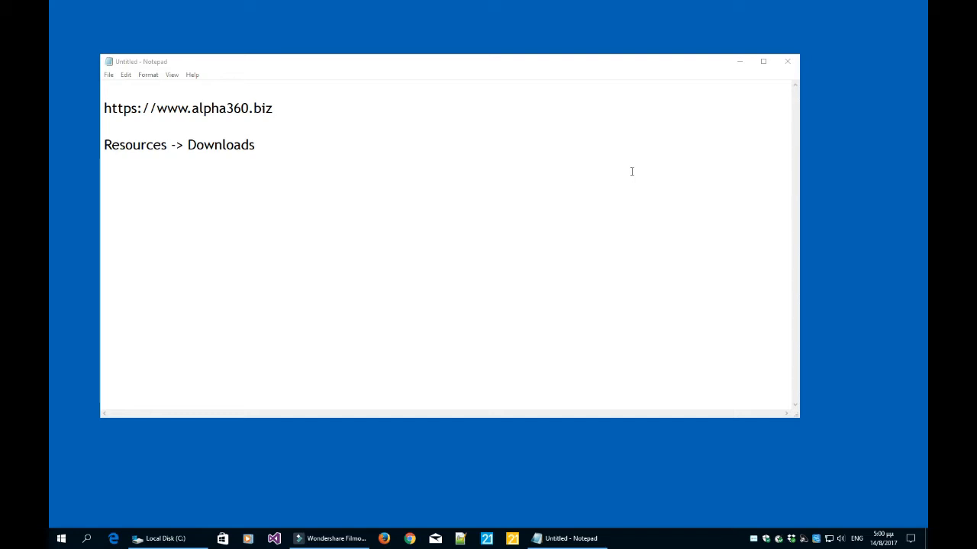
- Review the alpha360 website address and the Resources -> Downloads path in the notes
{"action": "left_click_drag", "start_coordinate": [275, 108], "coordinate": [111, 110]}
{"action": "left_click", "coordinate": [268, 153]}
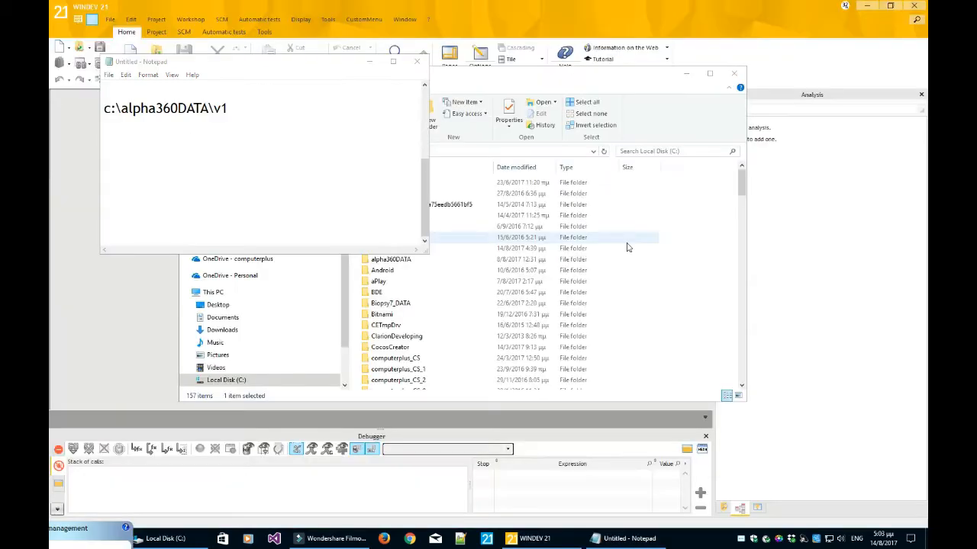
- Switch to File Explorer, open the alpha360 folder on Local Disk (C:) and select the a360ERPv1.ZIP archive
{"action": "left_click", "coordinate": [625, 240]}
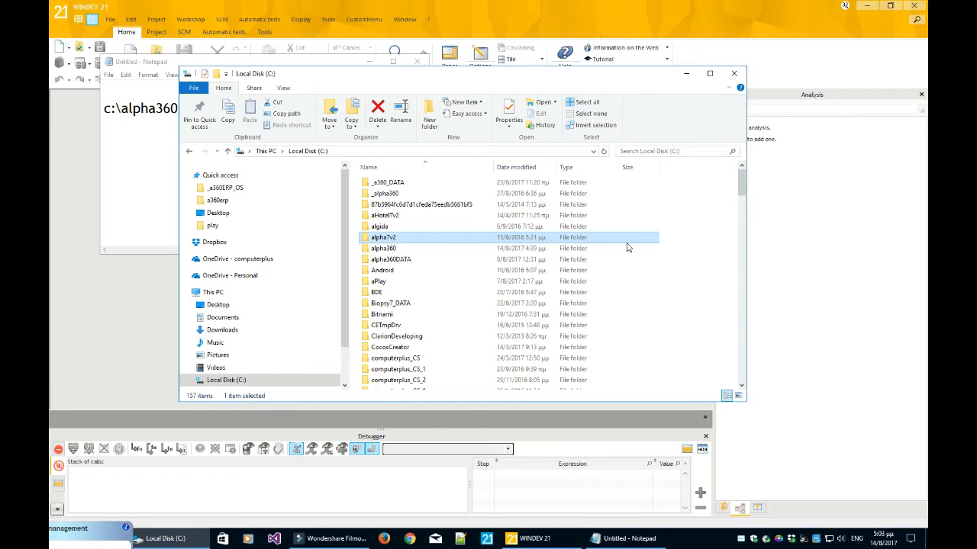
{"action": "left_click", "coordinate": [402, 252]}
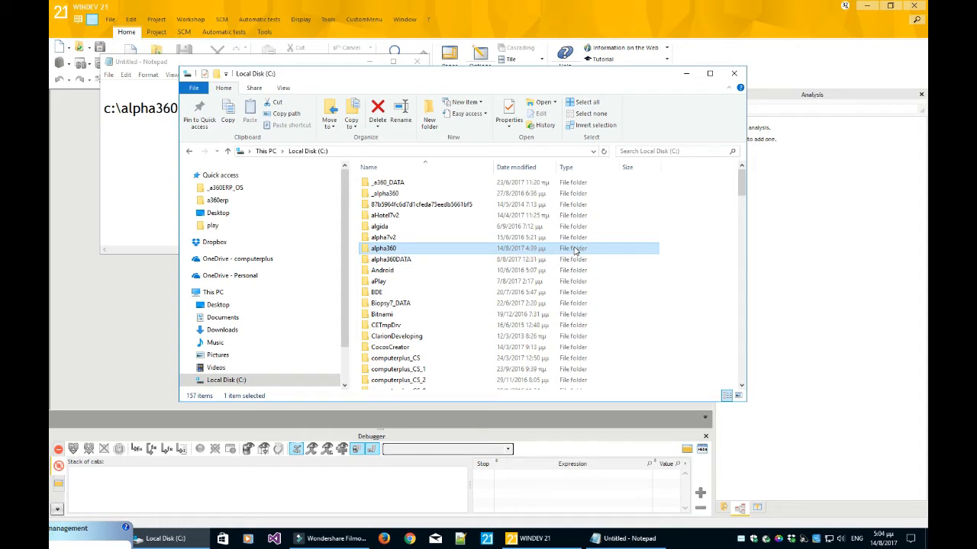
{"action": "double_click", "coordinate": [453, 250]}
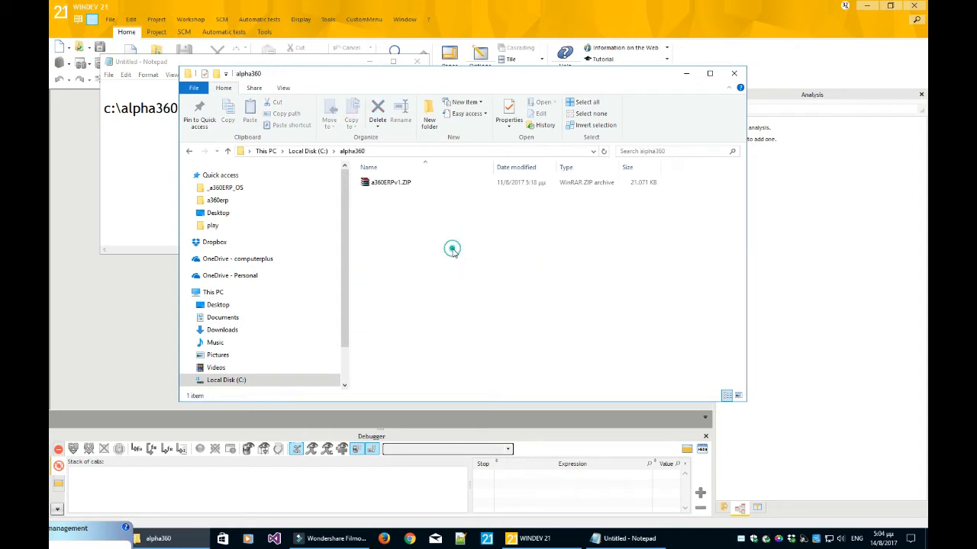
{"action": "left_click", "coordinate": [412, 184]}
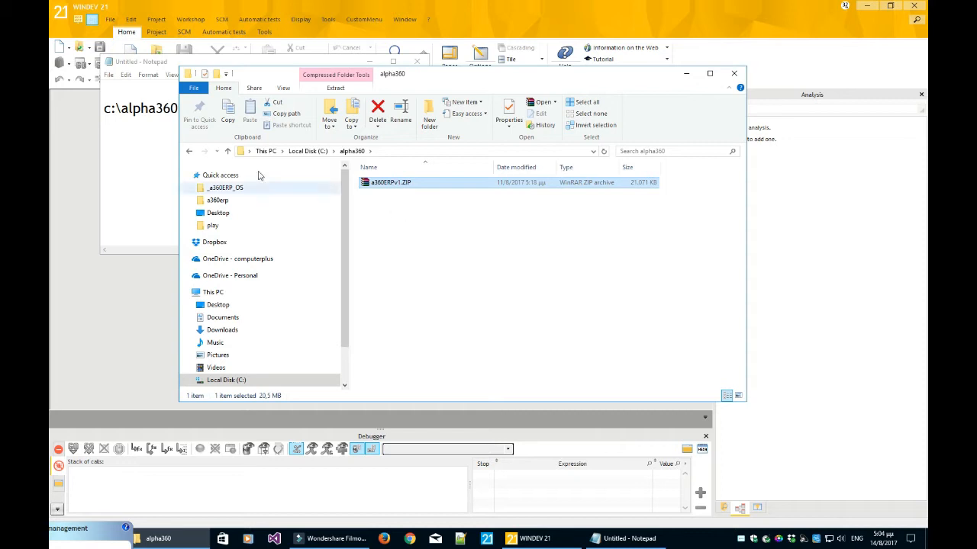
- Return to Local Disk (C:) and compare the alpha360DATA folder with the data path written in the Notepad notes
{"action": "left_click", "coordinate": [189, 154]}
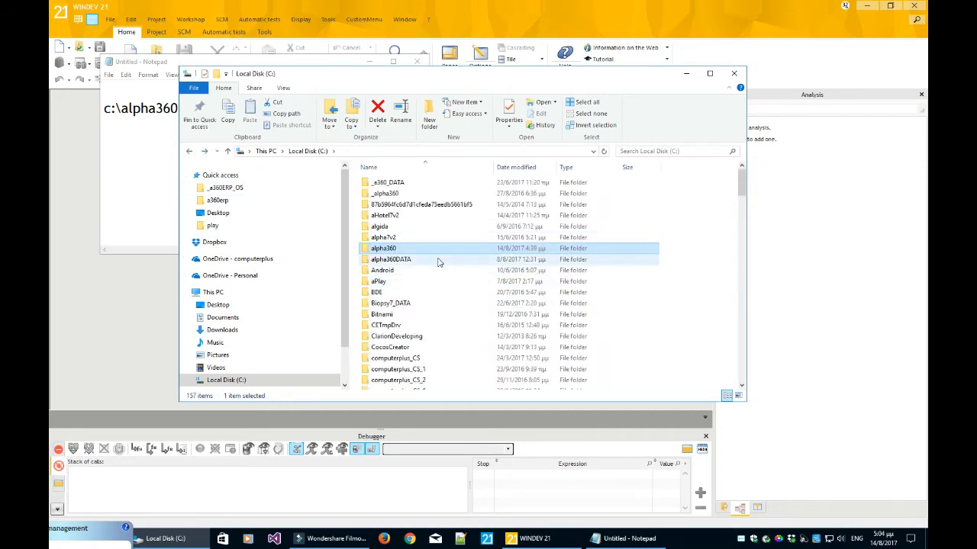
{"action": "left_click", "coordinate": [438, 260]}
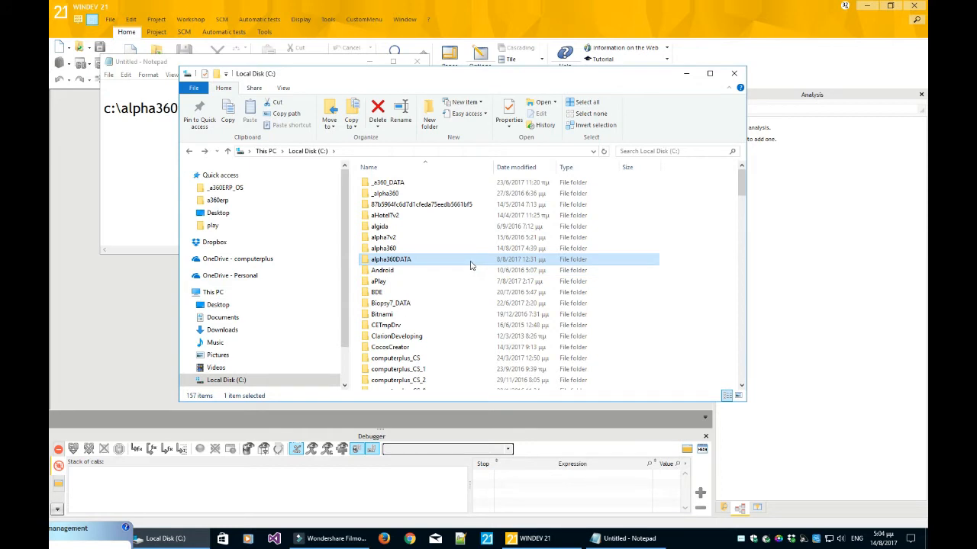
{"action": "left_click", "coordinate": [130, 191]}
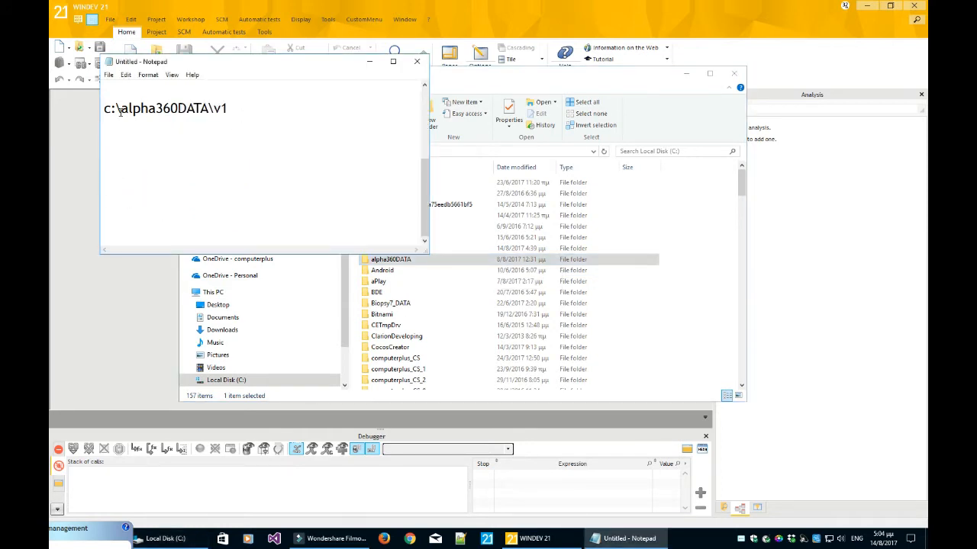
{"action": "left_click", "coordinate": [236, 107]}
- Switch to WINDEV 21, start the Restoring projects wizard and advance past its introduction
{"action": "left_click", "coordinate": [680, 14]}
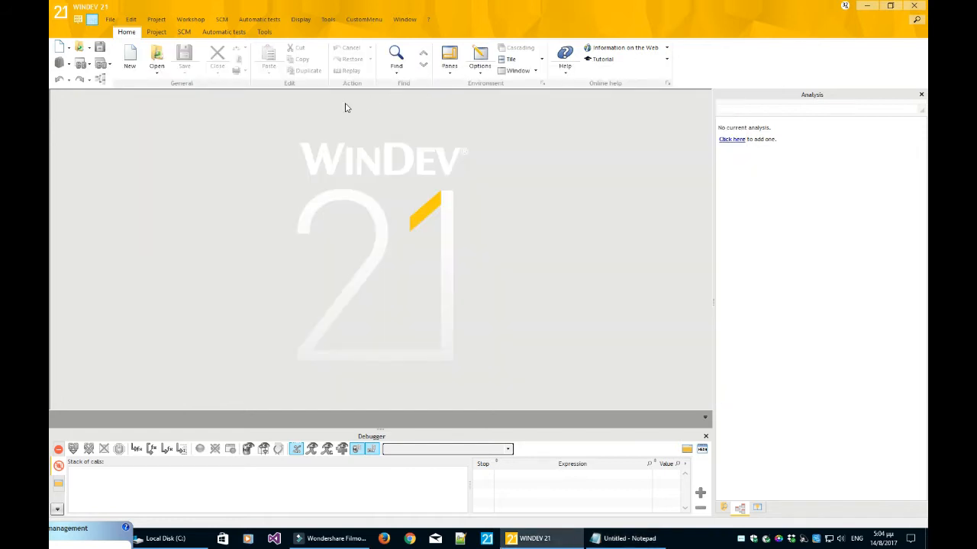
{"action": "left_click", "coordinate": [326, 20]}
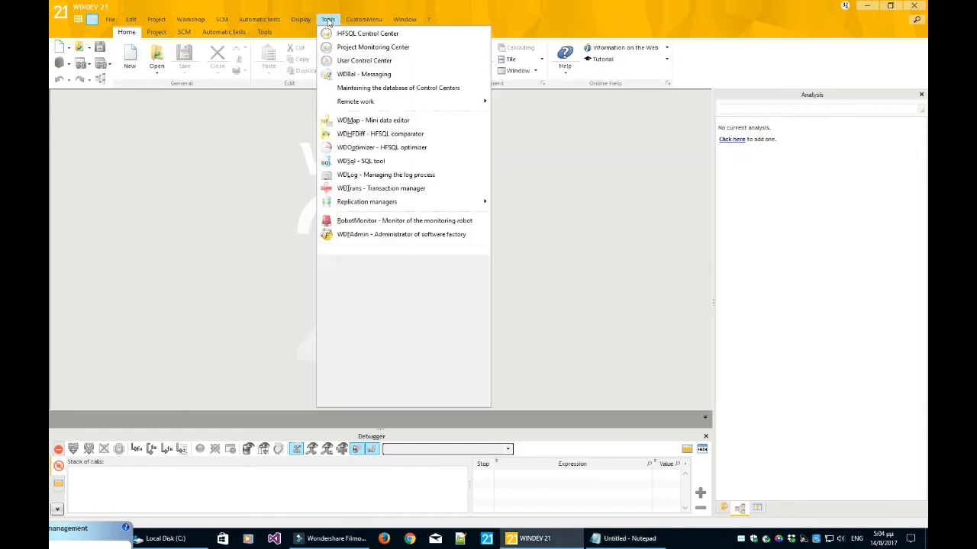
{"action": "left_click", "coordinate": [381, 336]}
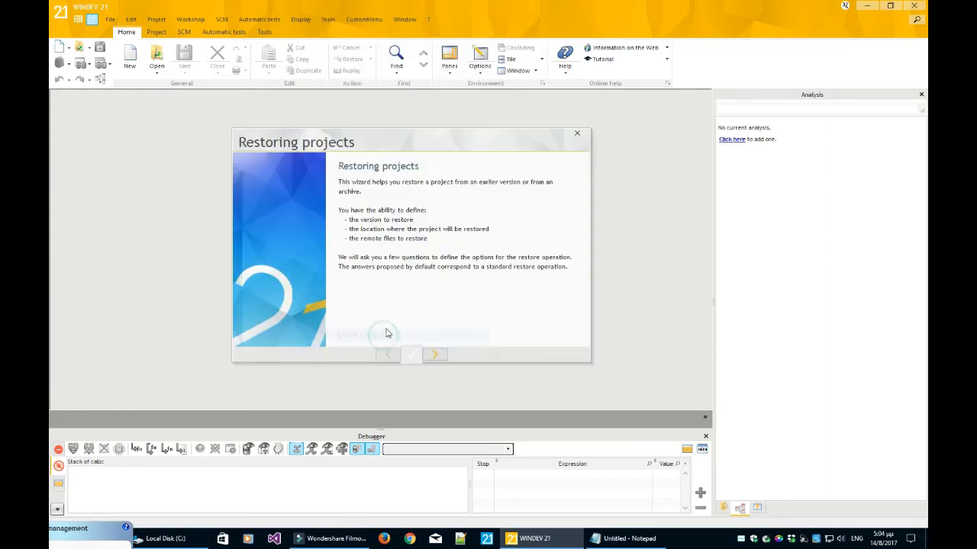
{"action": "left_click", "coordinate": [435, 353]}
- Choose a360ERPv1.ZIP from the C:\alpha360 folder as the archive to restore and continue the wizard
{"action": "left_click", "coordinate": [572, 225]}
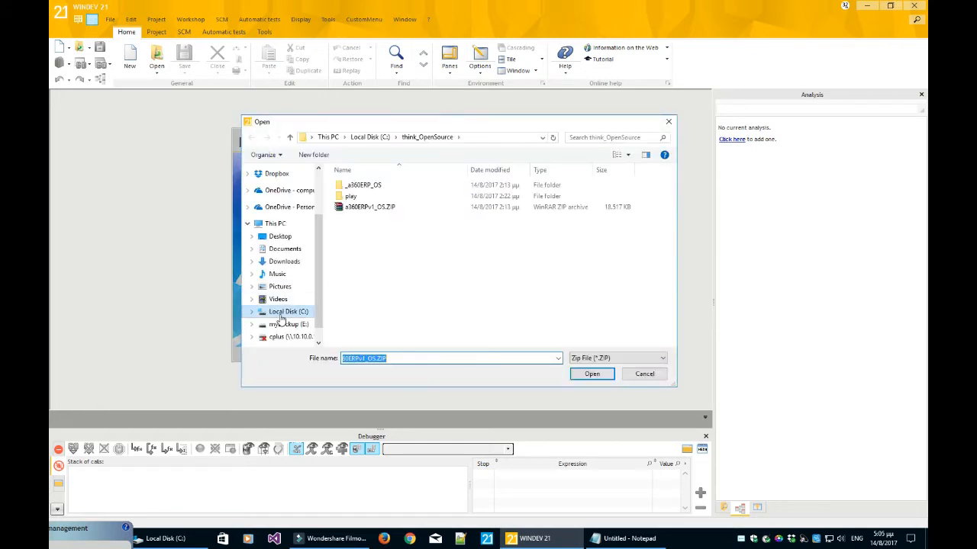
{"action": "left_click", "coordinate": [283, 311]}
{"action": "scroll", "coordinate": [402, 264], "scroll_direction": "up", "scroll_amount": 15}
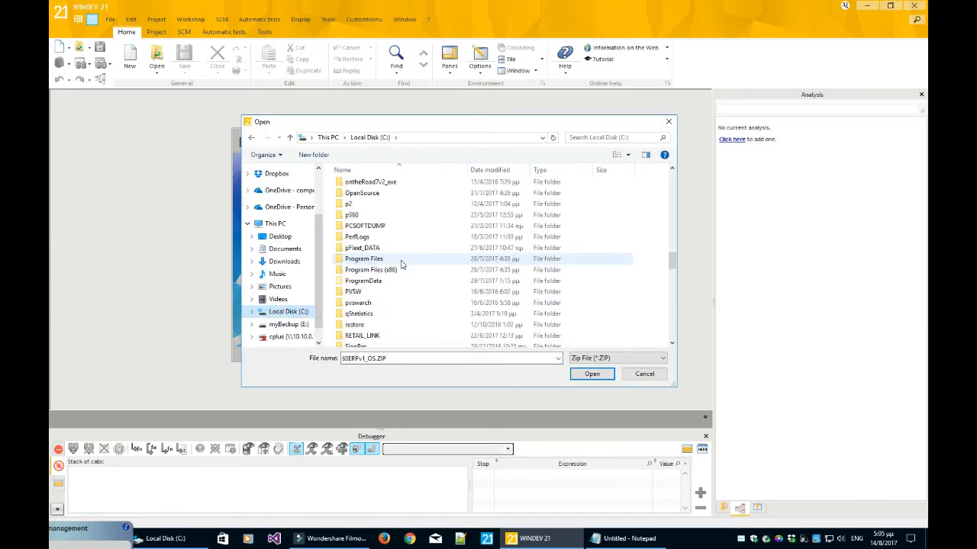
{"action": "scroll", "coordinate": [402, 264], "scroll_direction": "up", "scroll_amount": 15}
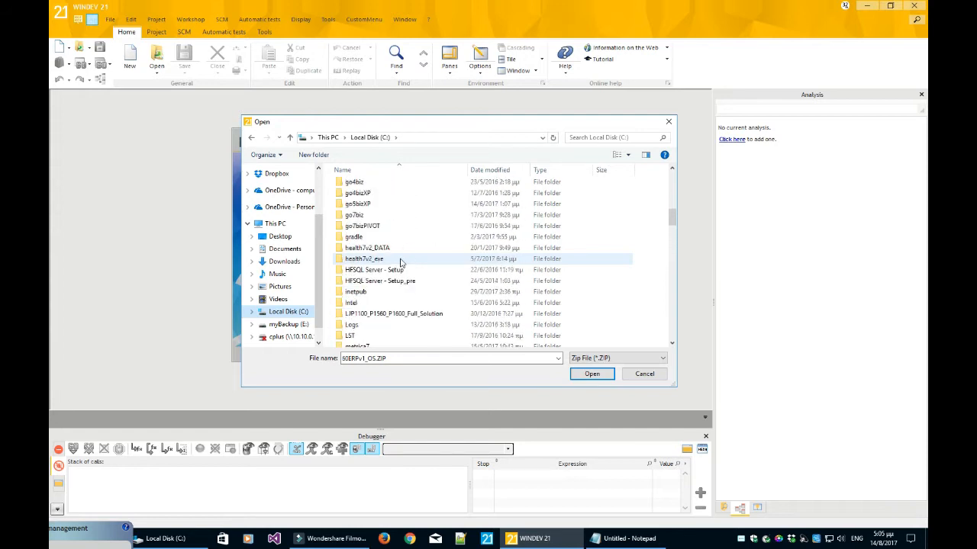
{"action": "scroll", "coordinate": [400, 263], "scroll_direction": "up", "scroll_amount": 10}
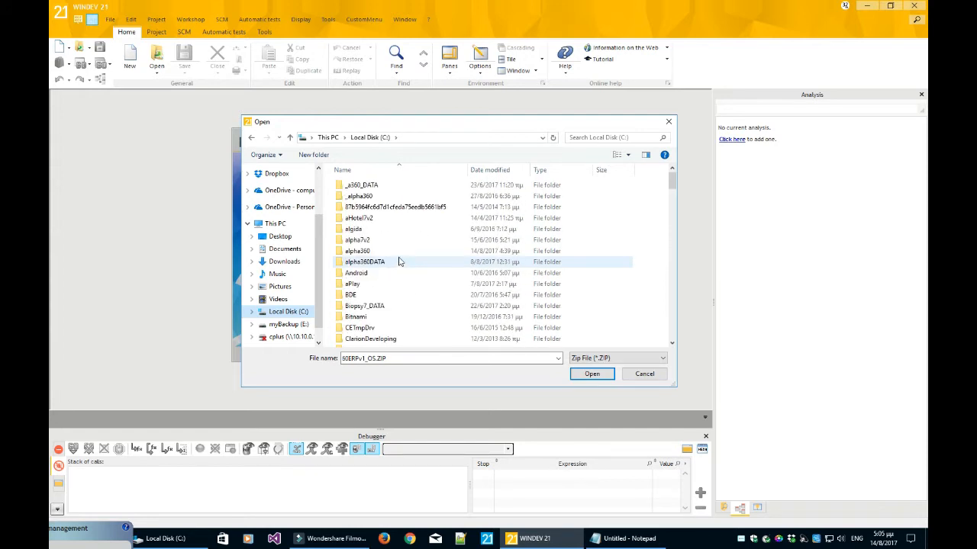
{"action": "double_click", "coordinate": [387, 250]}
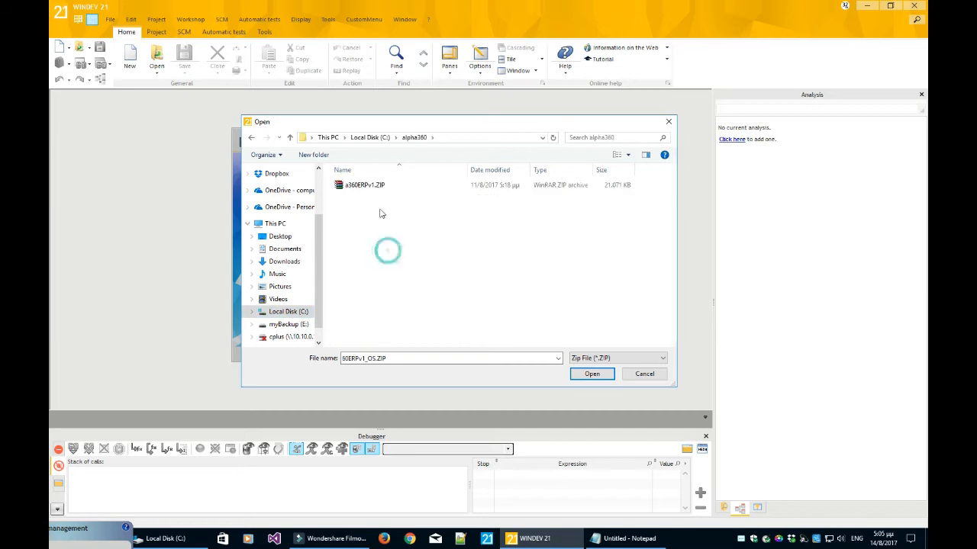
{"action": "left_click", "coordinate": [374, 186]}
{"action": "left_click", "coordinate": [593, 374]}
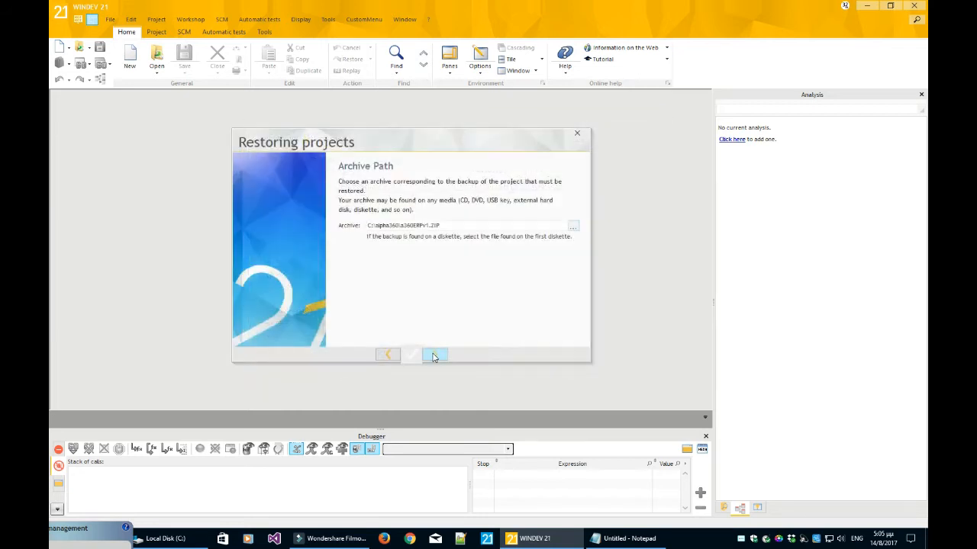
{"action": "left_click", "coordinate": [433, 354]}
- Set the project's restore directory to the alpha360 folder on Local Disk (C:) and continue the wizard
{"action": "left_click", "coordinate": [455, 196]}
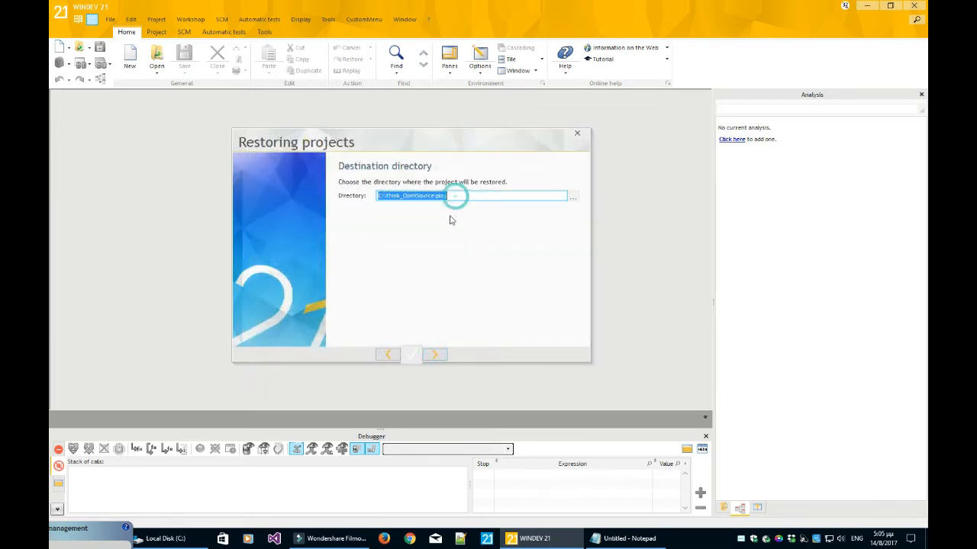
{"action": "left_click", "coordinate": [573, 198]}
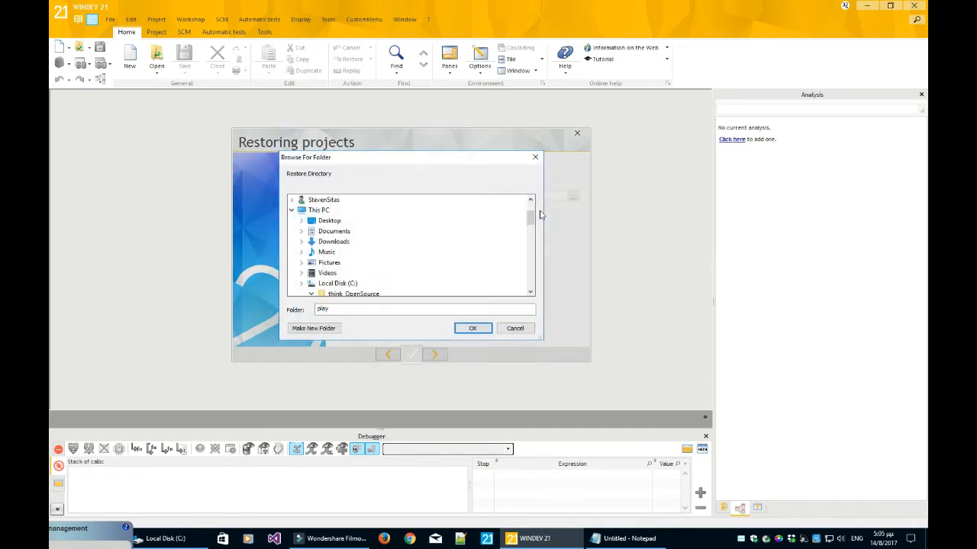
{"action": "scroll", "coordinate": [411, 253], "scroll_direction": "down", "scroll_amount": 1}
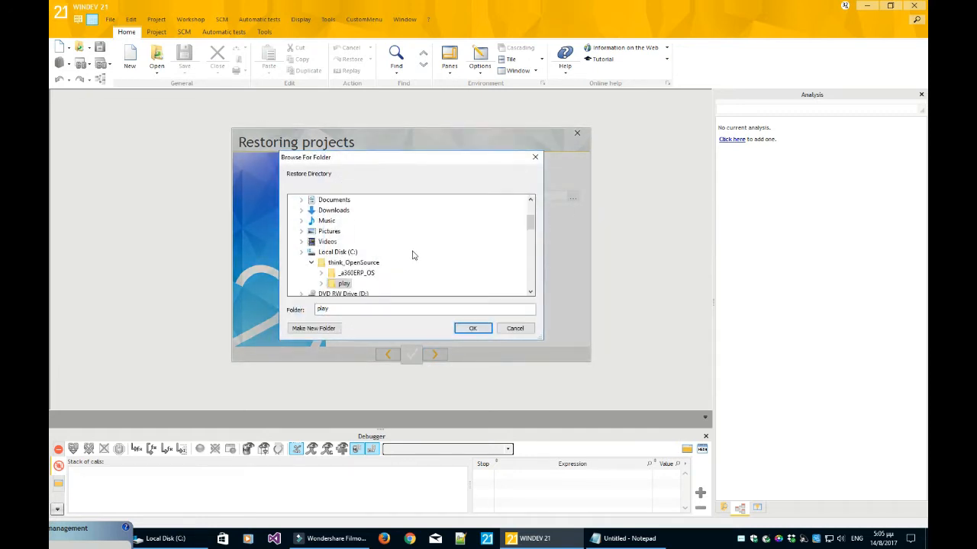
{"action": "left_click", "coordinate": [345, 253]}
{"action": "scroll", "coordinate": [361, 251], "scroll_direction": "up", "scroll_amount": 3}
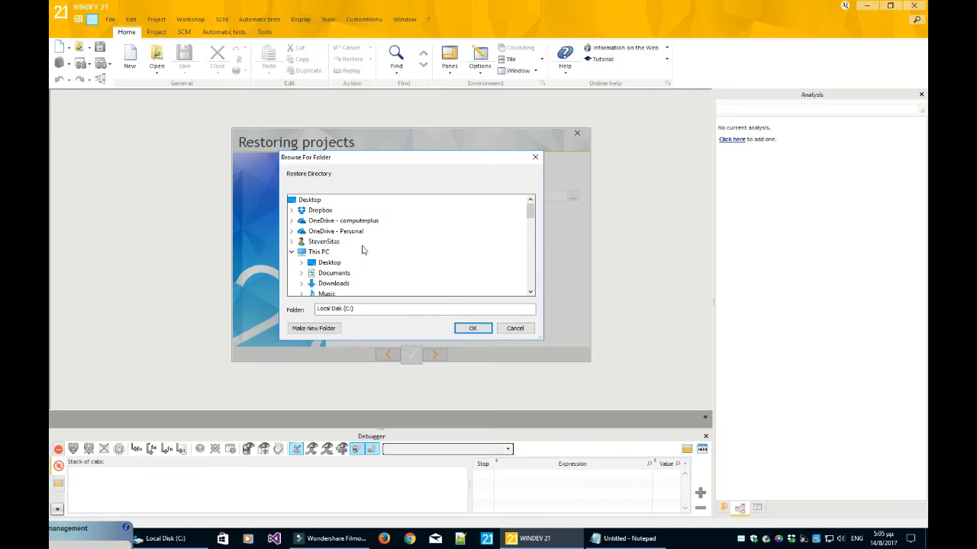
{"action": "scroll", "coordinate": [361, 251], "scroll_direction": "down", "scroll_amount": 4}
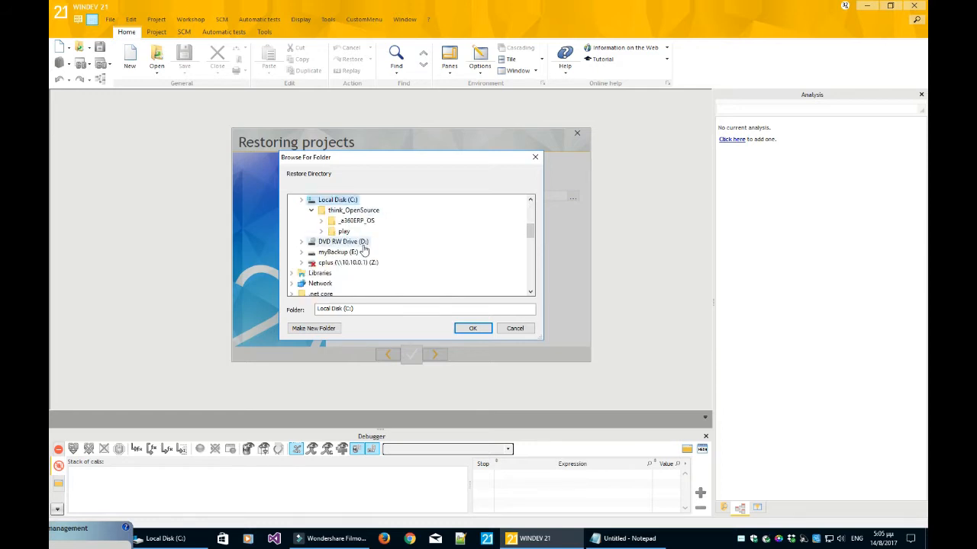
{"action": "left_click", "coordinate": [301, 200]}
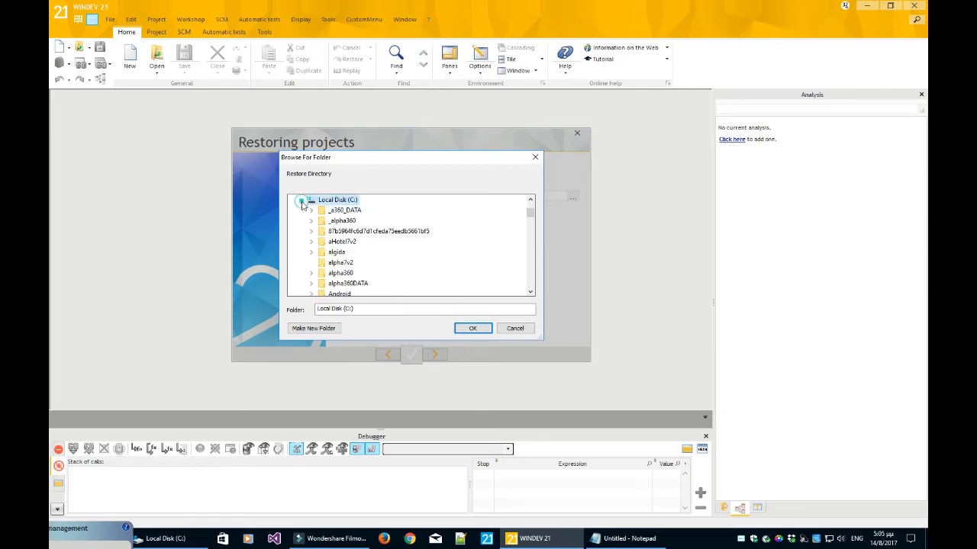
{"action": "left_click", "coordinate": [346, 276]}
{"action": "left_click", "coordinate": [472, 328]}
{"action": "left_click", "coordinate": [439, 354]}
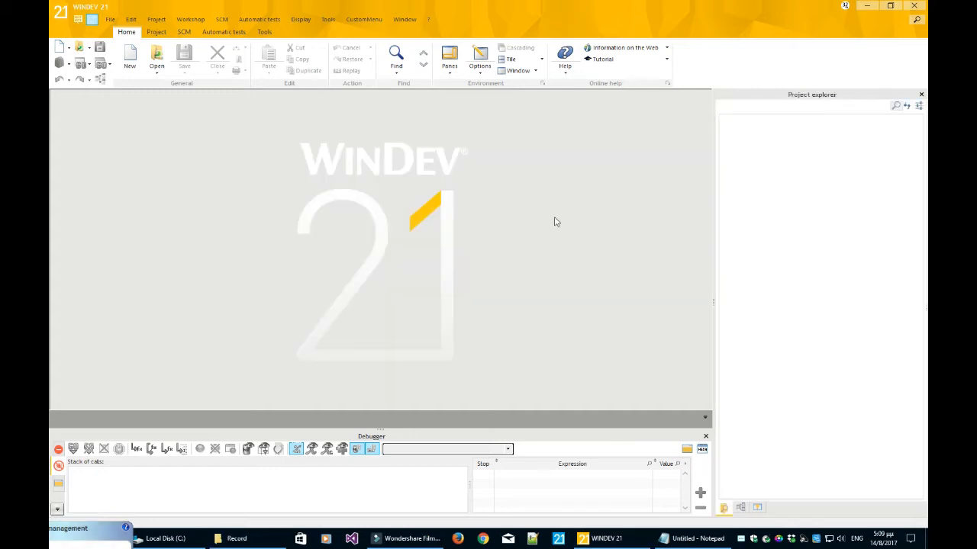
- Open the a360ERP.wdp project from the C:\alpha360 folder
{"action": "left_click", "coordinate": [111, 19]}
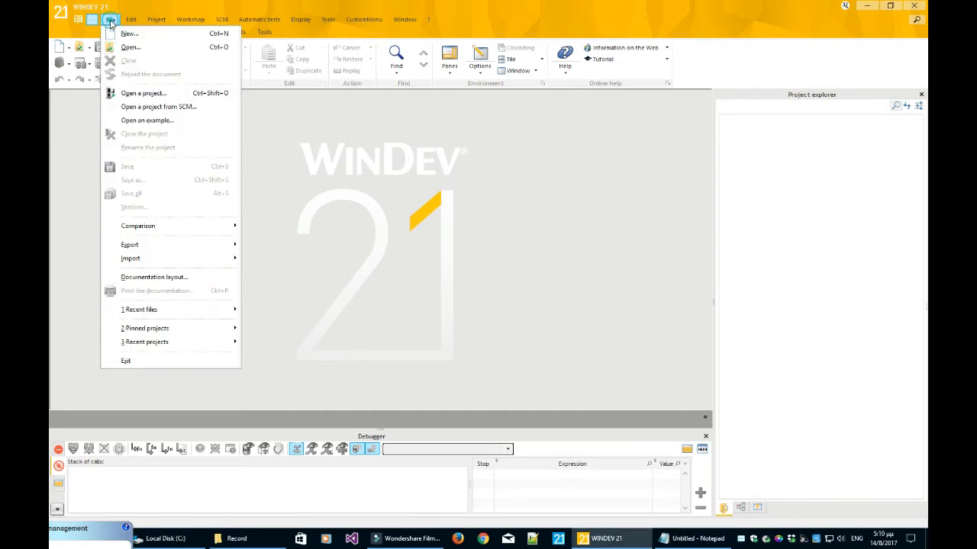
{"action": "left_click", "coordinate": [128, 46]}
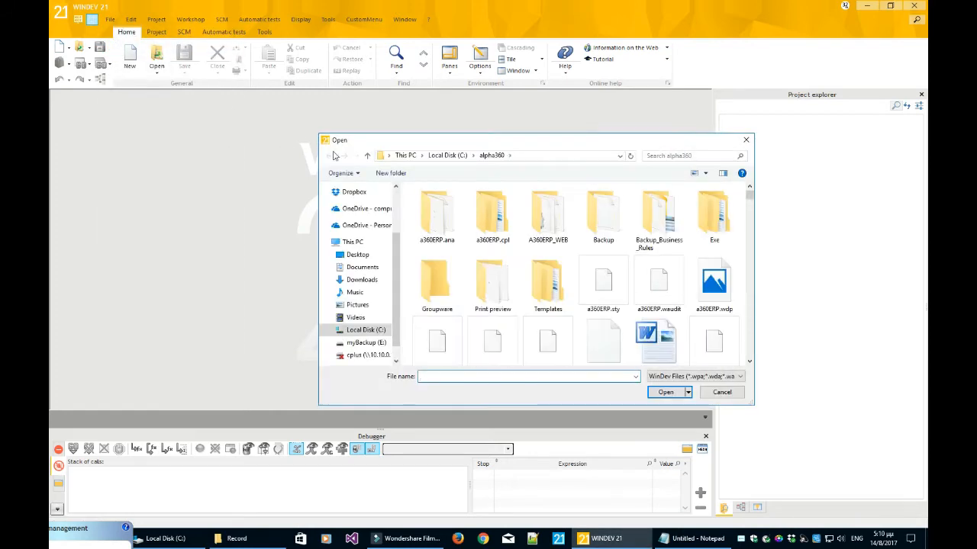
{"action": "left_click_drag", "start_coordinate": [519, 142], "coordinate": [473, 101]}
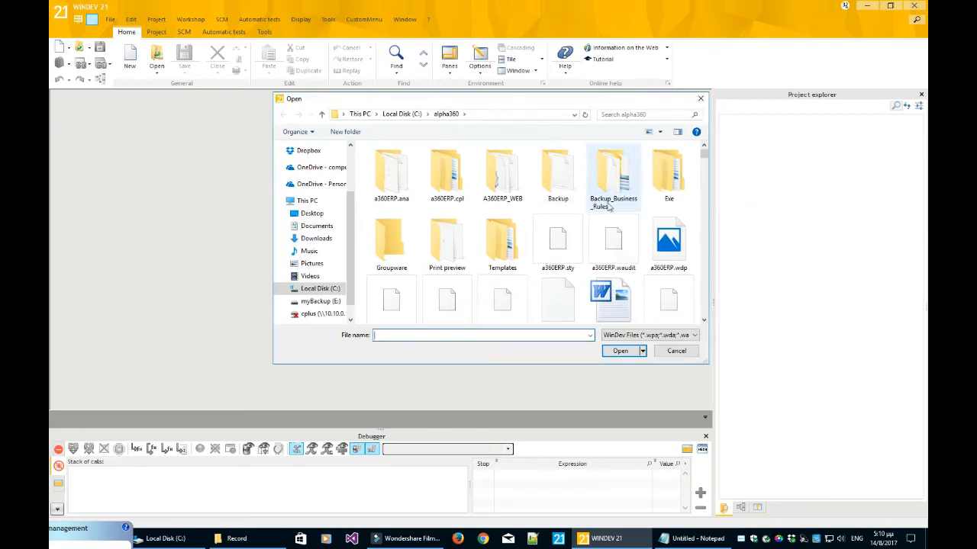
{"action": "left_click", "coordinate": [668, 243]}
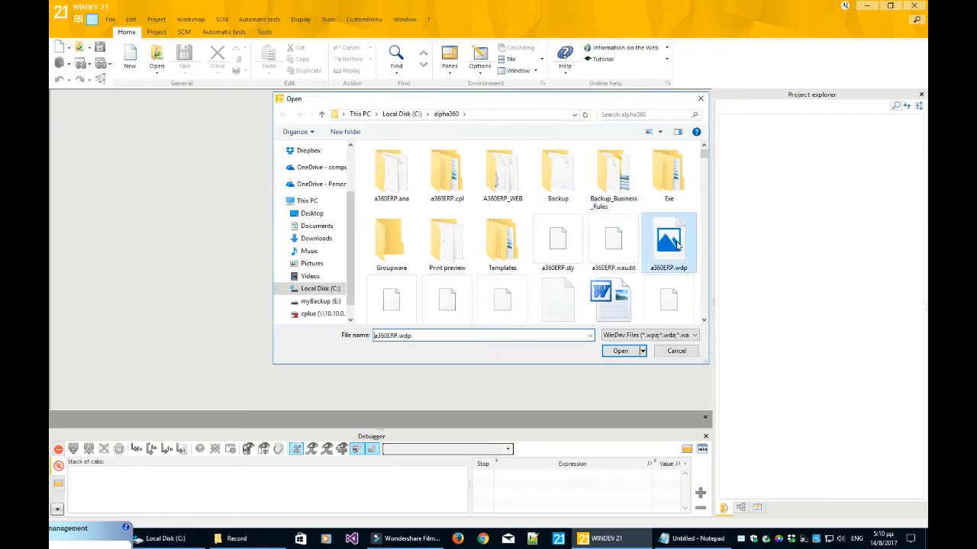
{"action": "left_click", "coordinate": [625, 353]}
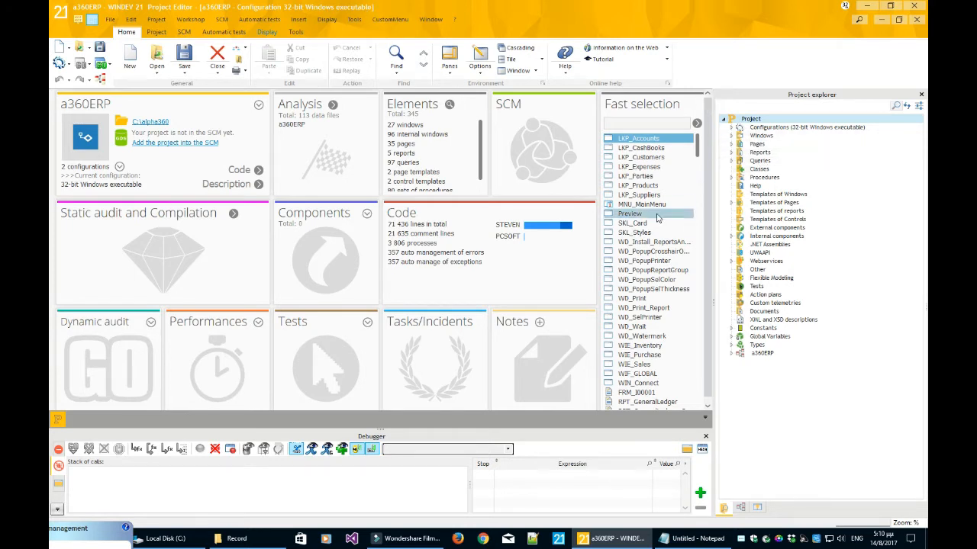
- Expand the project's configurations and examine the 32-bit Windows executable and alpha360web entries
{"action": "left_click", "coordinate": [731, 127]}
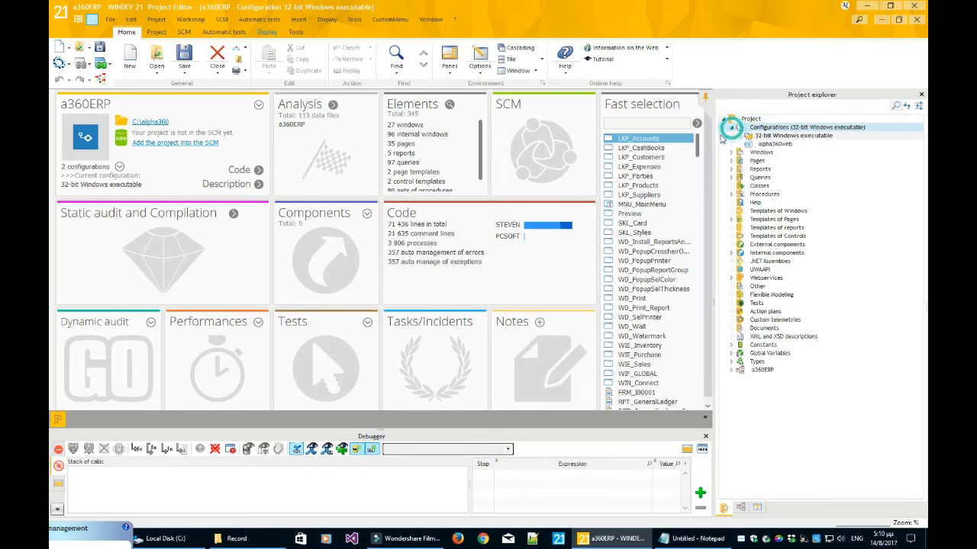
{"action": "left_click", "coordinate": [775, 143]}
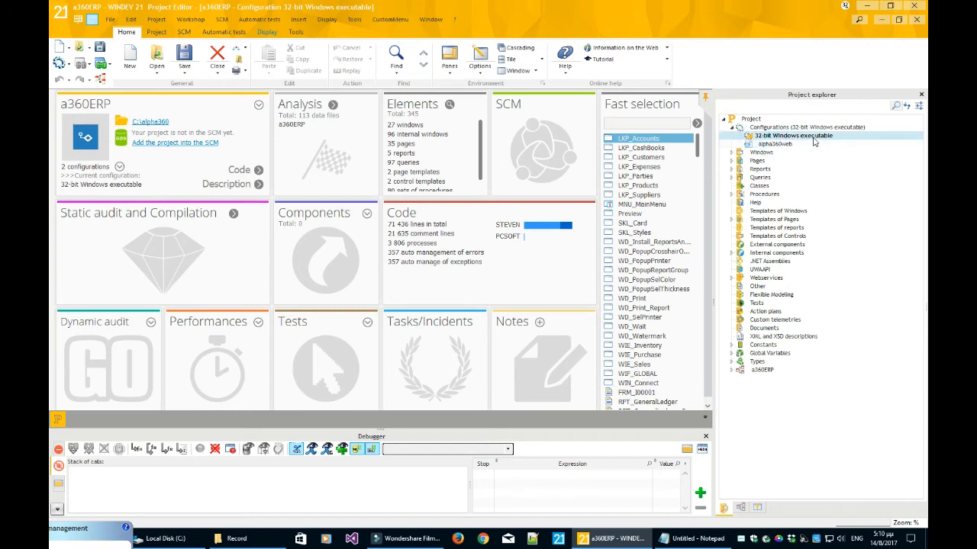
{"action": "left_click", "coordinate": [792, 143]}
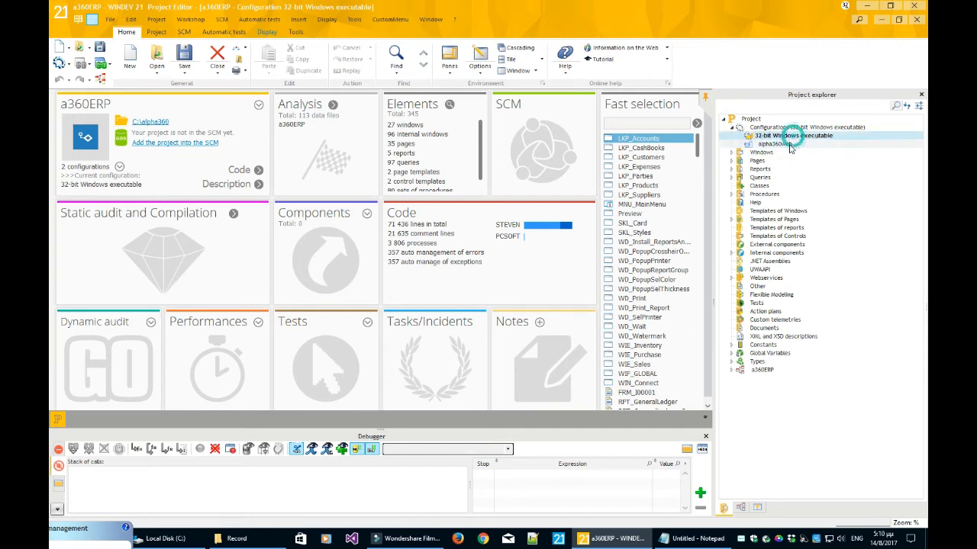
{"action": "left_click", "coordinate": [791, 135]}
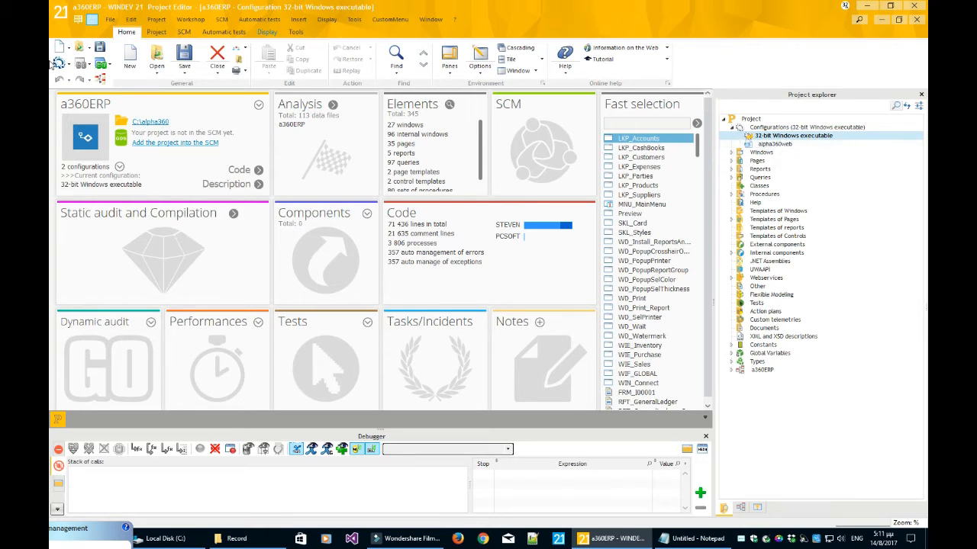
- Run the a360ERP project and check which demo companies the login window offers
{"action": "left_click", "coordinate": [102, 64]}
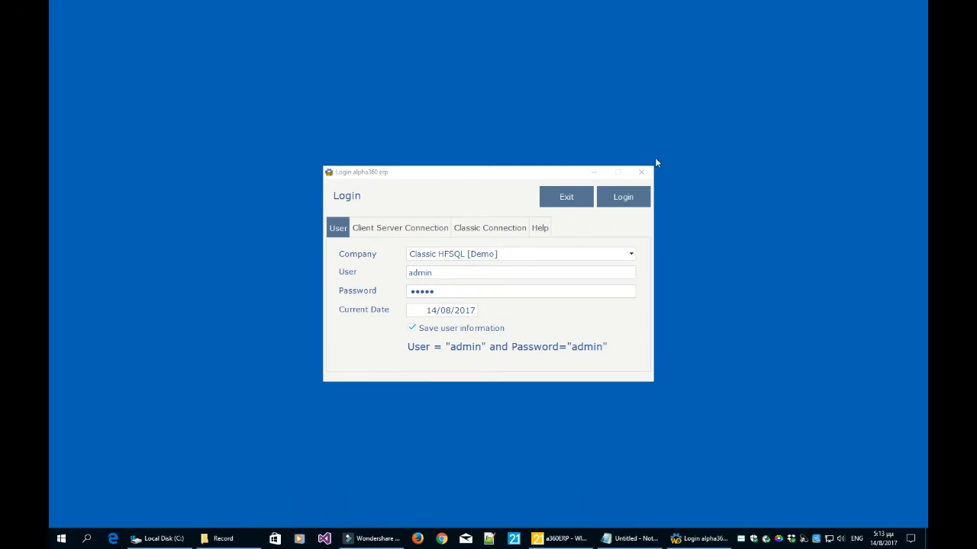
{"action": "left_click", "coordinate": [586, 256]}
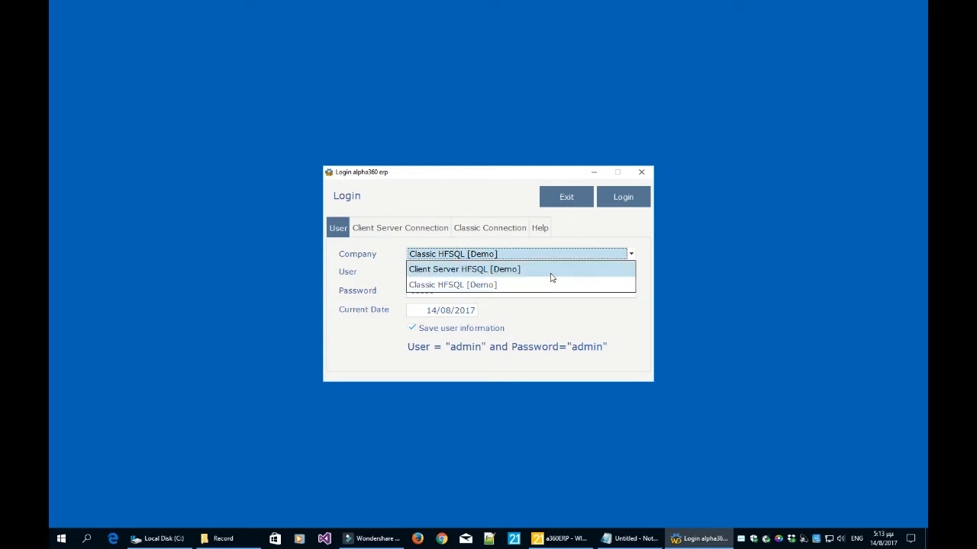
{"action": "left_click", "coordinate": [723, 268]}
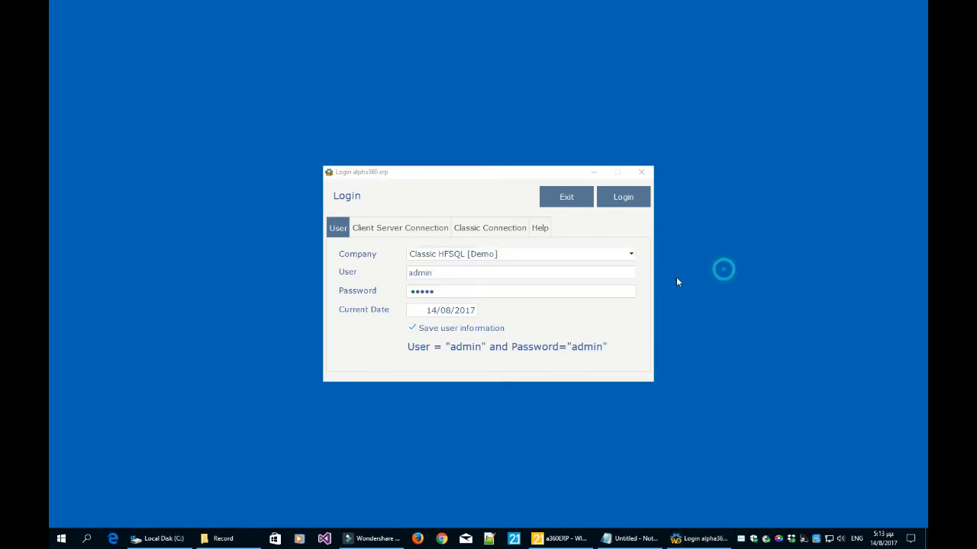
- Examine the login window's classic data directory and the client server settings for address, database, user and password
{"action": "left_click", "coordinate": [487, 229]}
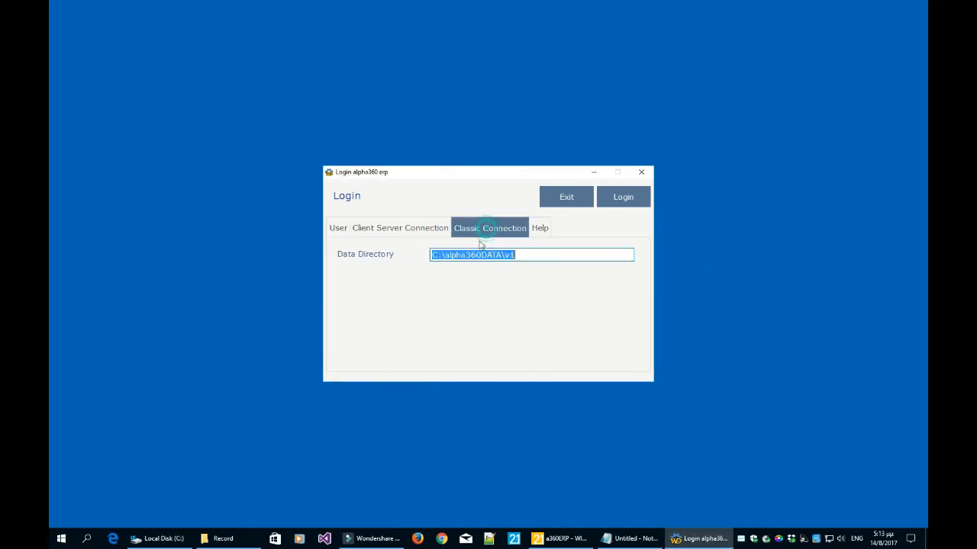
{"action": "left_click", "coordinate": [525, 255]}
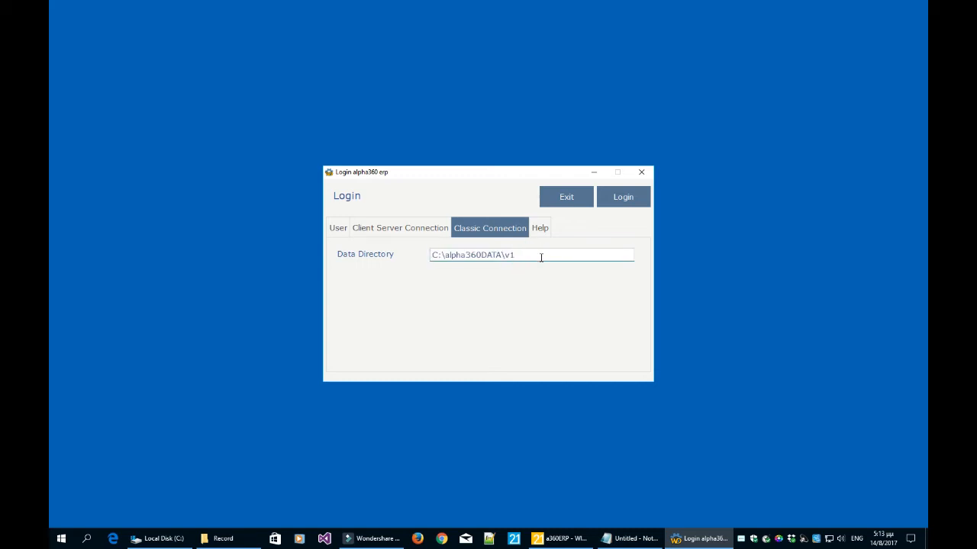
{"action": "left_click", "coordinate": [434, 231]}
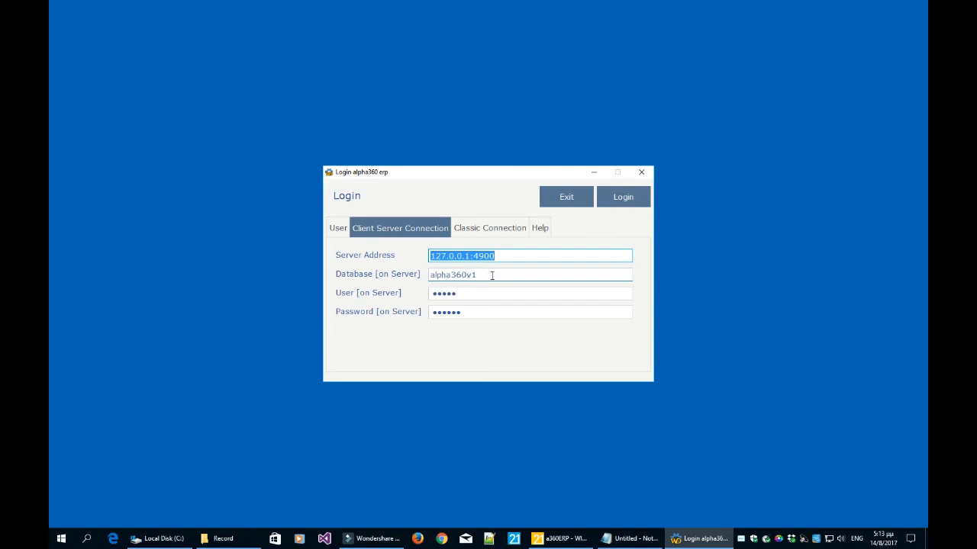
{"action": "left_click", "coordinate": [488, 278]}
{"action": "left_click", "coordinate": [487, 290]}
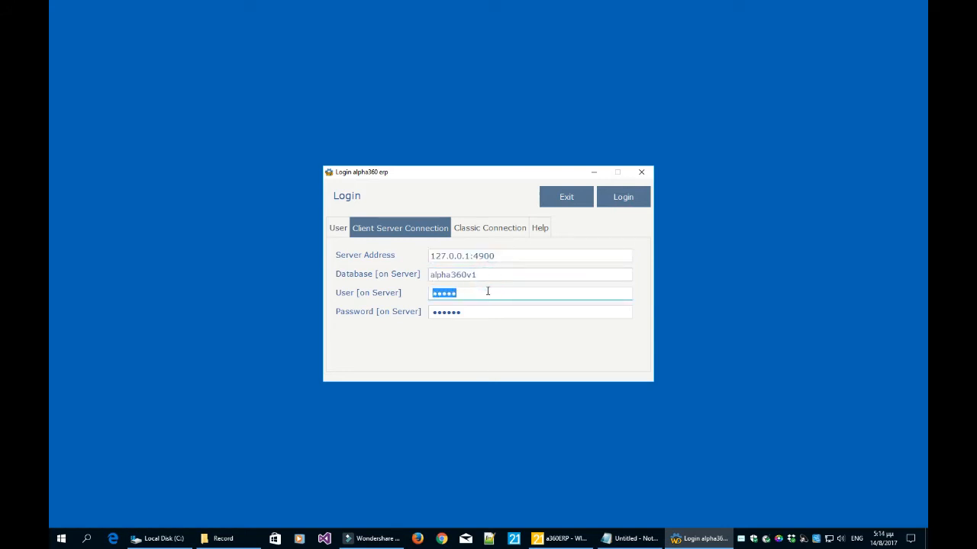
{"action": "left_click", "coordinate": [497, 309]}
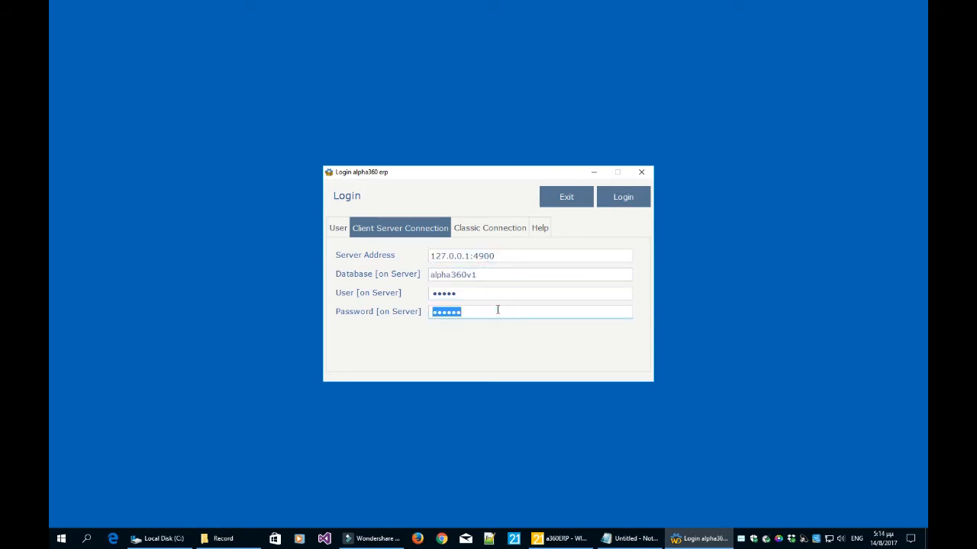
- Return to the user login details and log in to the Classic HFSQL [Demo] company with the saved credentials
{"action": "left_click", "coordinate": [333, 230]}
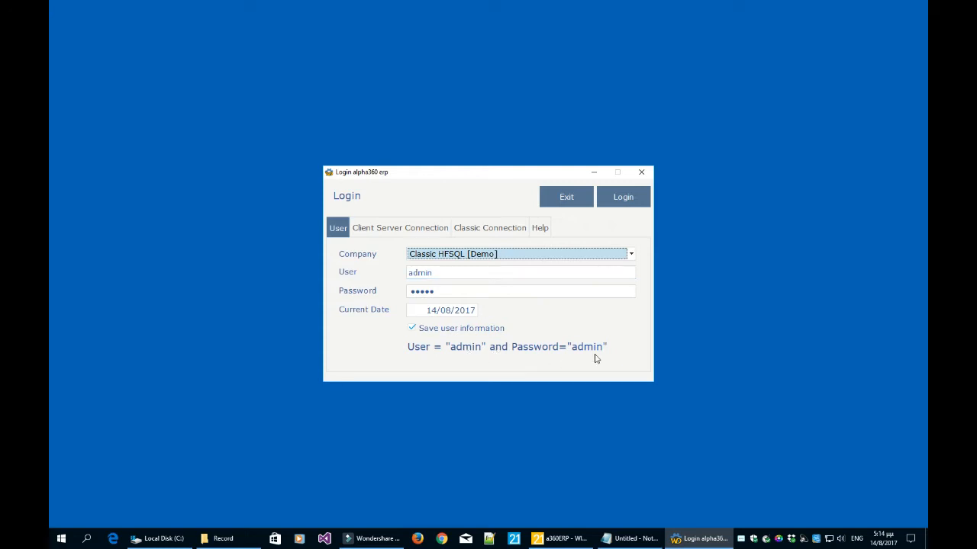
{"action": "left_click", "coordinate": [618, 200]}
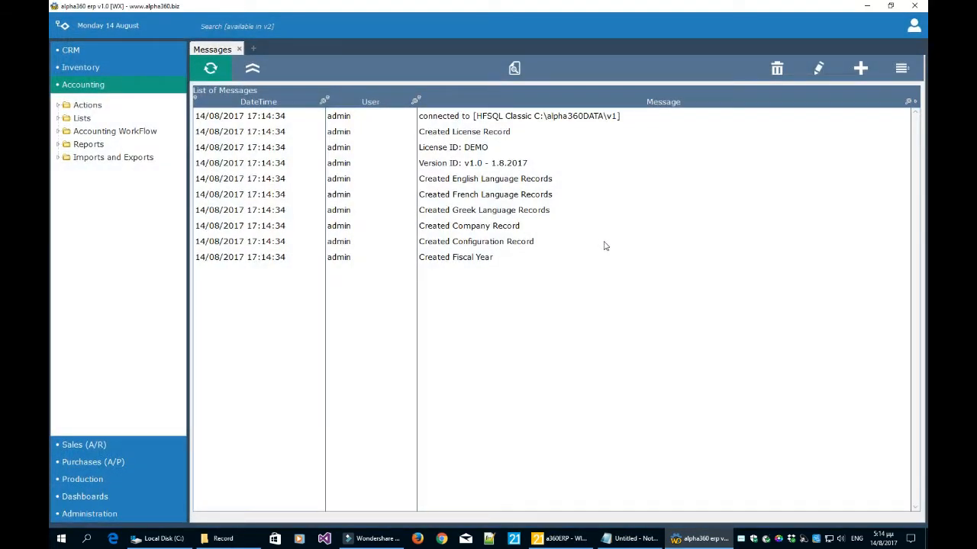
- Examine the entries in the Messages list, covering the connection, license, version, language, company, configuration and fiscal year records
{"action": "left_click", "coordinate": [573, 210]}
{"action": "left_click", "coordinate": [241, 118]}
{"action": "left_click", "coordinate": [237, 131]}
{"action": "left_click", "coordinate": [239, 147]}
{"action": "left_click", "coordinate": [456, 164]}
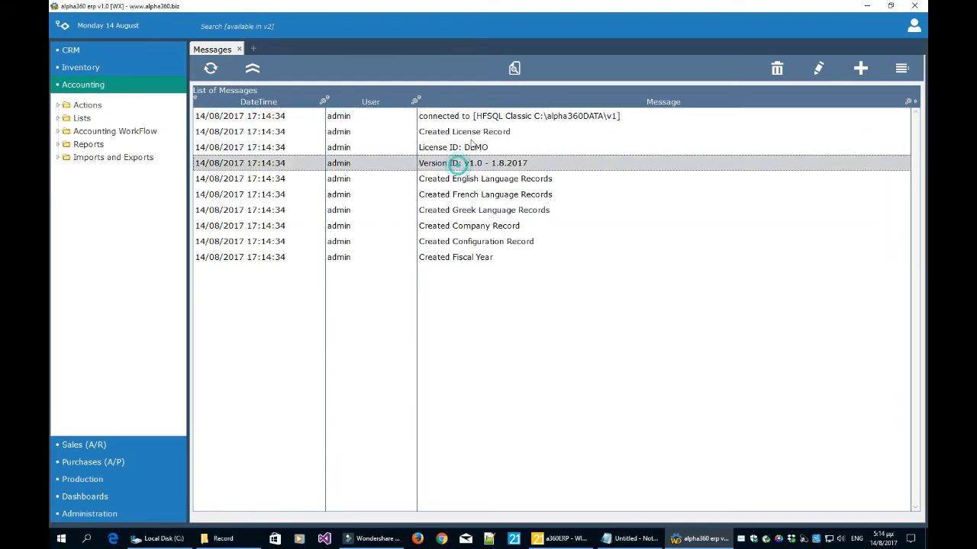
{"action": "left_click", "coordinate": [477, 133]}
{"action": "left_click", "coordinate": [482, 116]}
{"action": "left_click", "coordinate": [479, 133]}
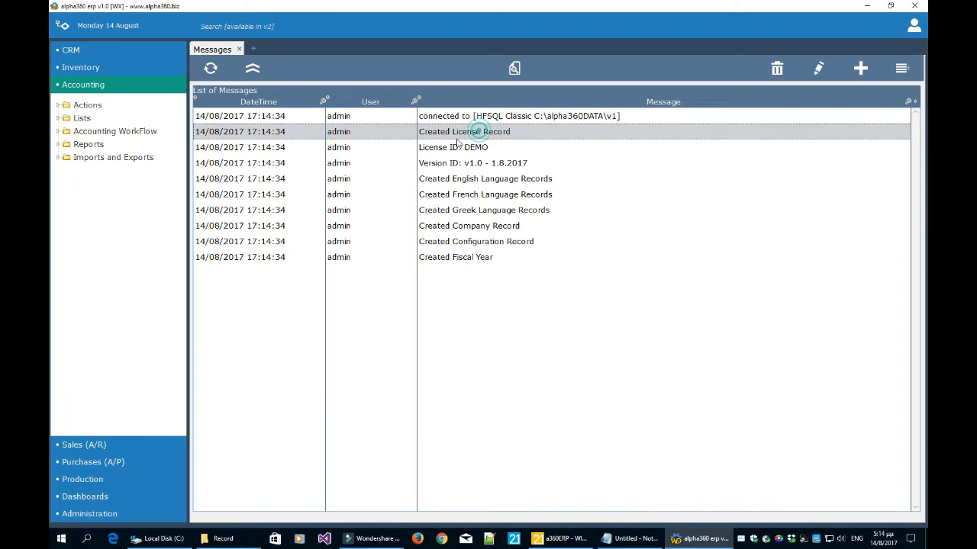
{"action": "left_click", "coordinate": [470, 117]}
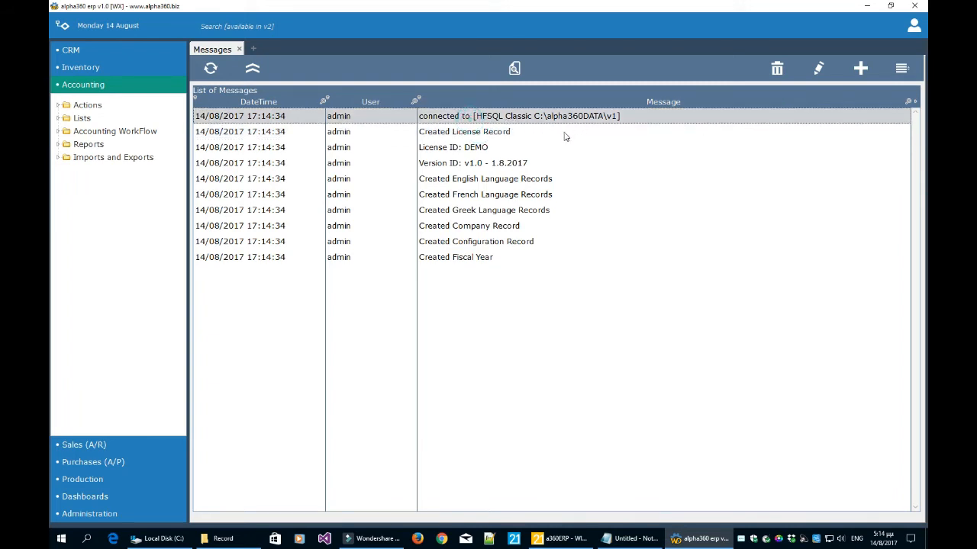
{"action": "left_click", "coordinate": [563, 133]}
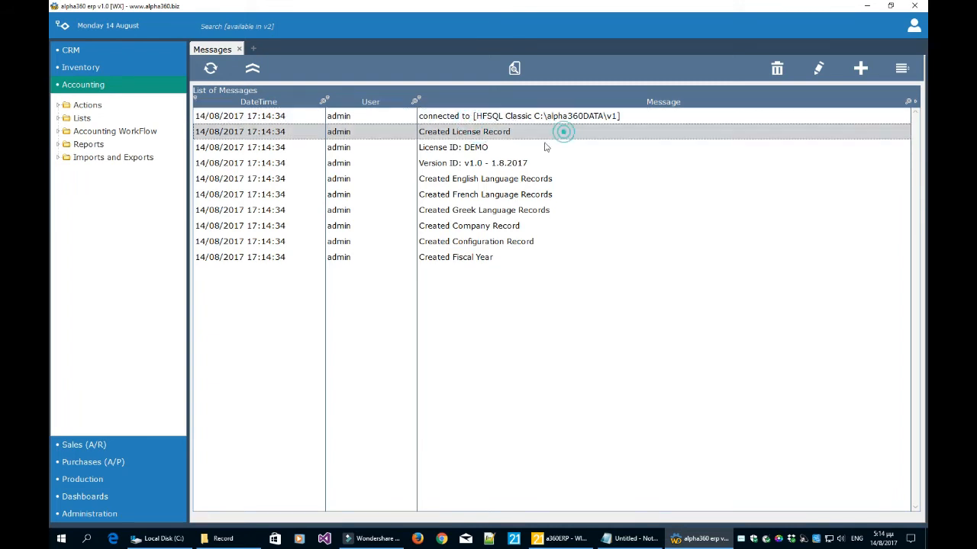
{"action": "left_click", "coordinate": [497, 149]}
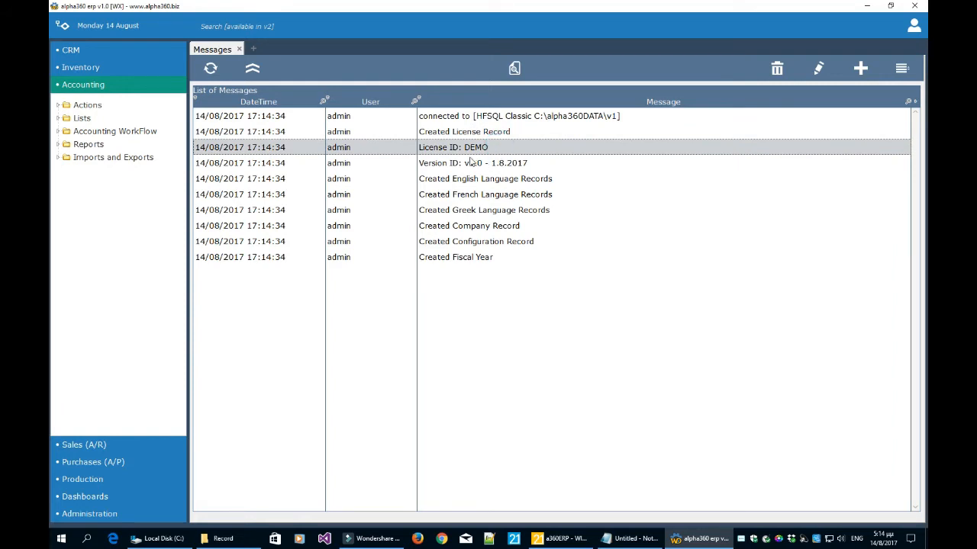
{"action": "left_click", "coordinate": [488, 165]}
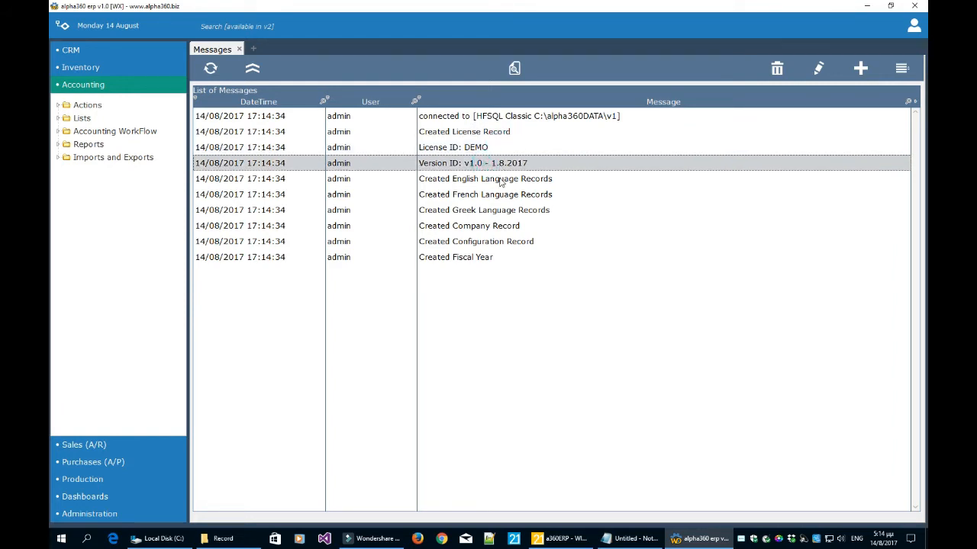
{"action": "left_click", "coordinate": [502, 181]}
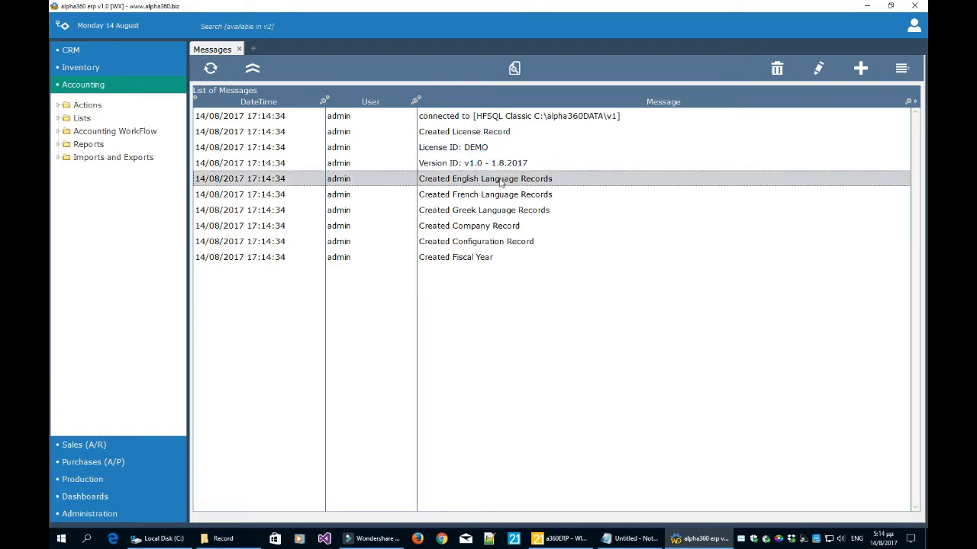
{"action": "left_click", "coordinate": [536, 228]}
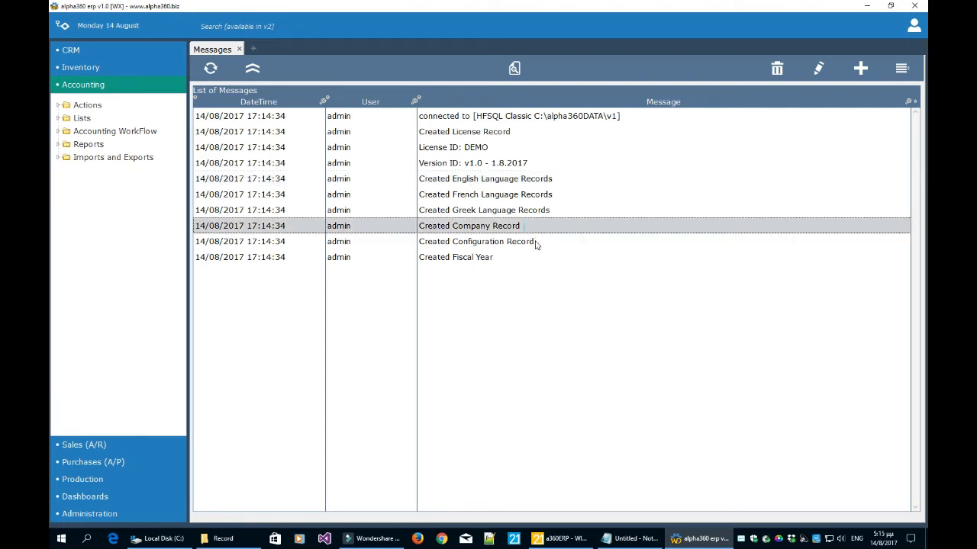
{"action": "left_click", "coordinate": [535, 243]}
{"action": "left_click", "coordinate": [532, 260]}
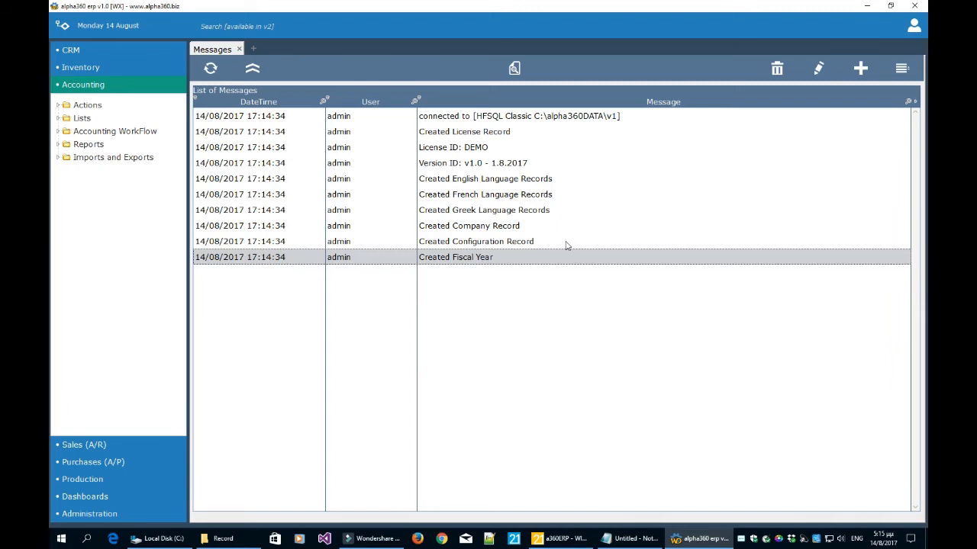
{"action": "left_click", "coordinate": [566, 241]}
{"action": "left_click", "coordinate": [566, 225]}
{"action": "left_click", "coordinate": [566, 212]}
{"action": "left_click", "coordinate": [565, 196]}
{"action": "left_click", "coordinate": [564, 181]}
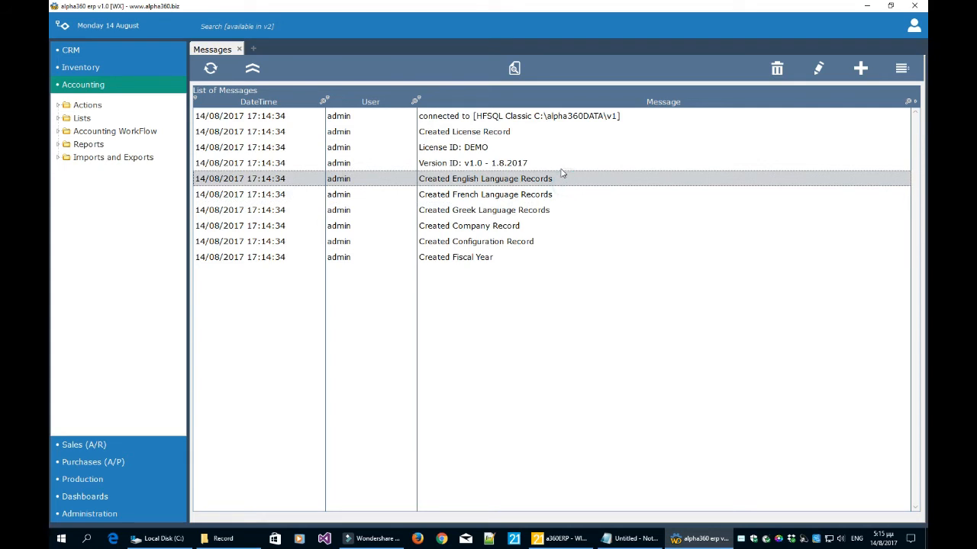
{"action": "left_click", "coordinate": [561, 163]}
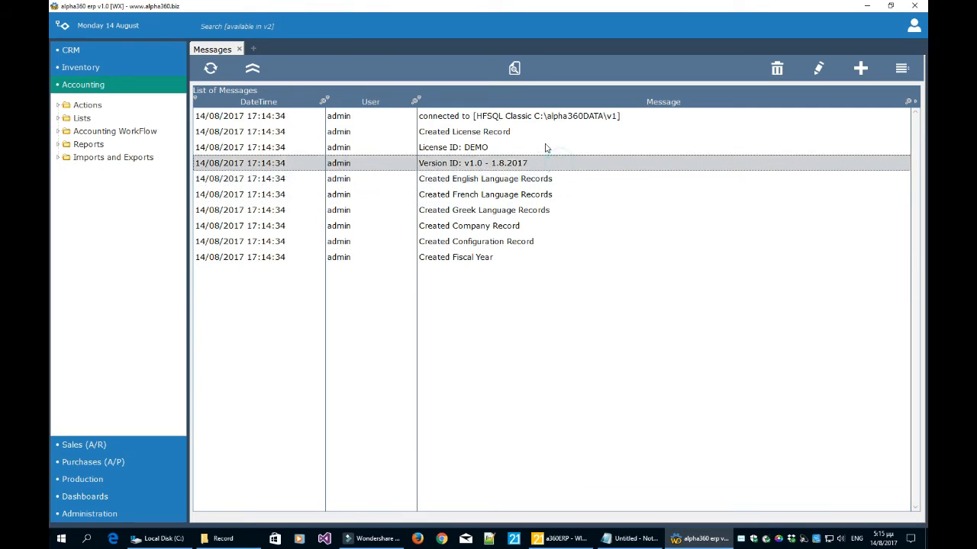
{"action": "left_click", "coordinate": [545, 145]}
{"action": "left_click", "coordinate": [545, 134]}
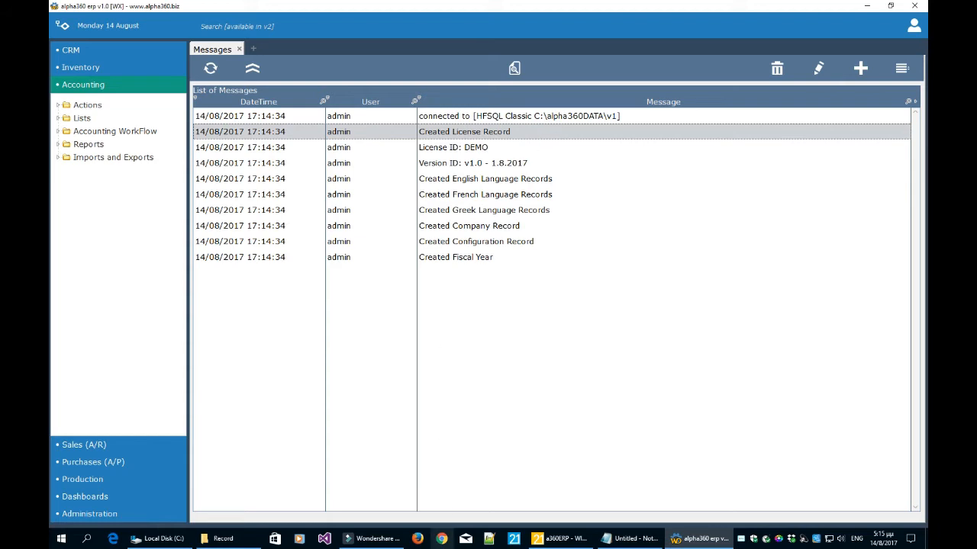
- Create the example data for all Example Setup categories in the Administration company setup, and return to the message list
{"action": "left_click", "coordinate": [112, 516]}
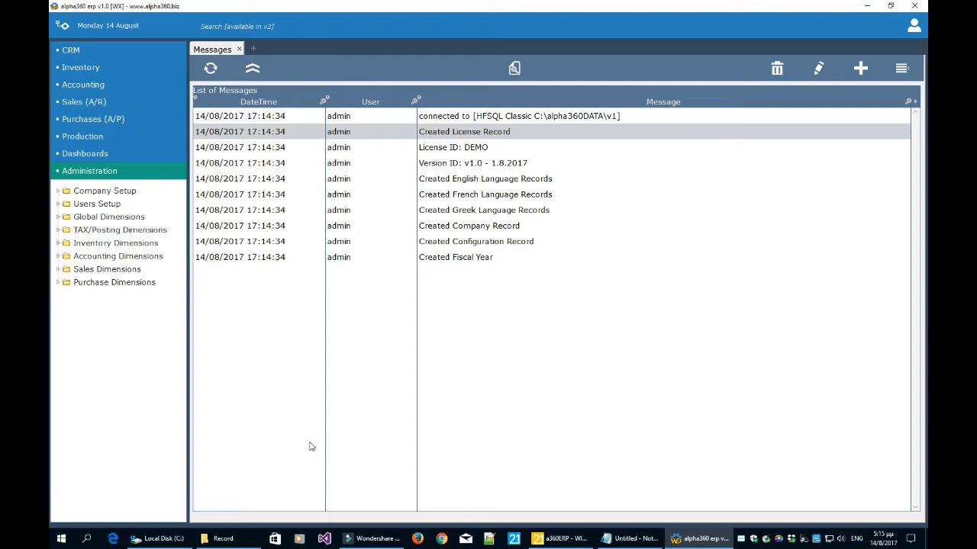
{"action": "left_click", "coordinate": [58, 190]}
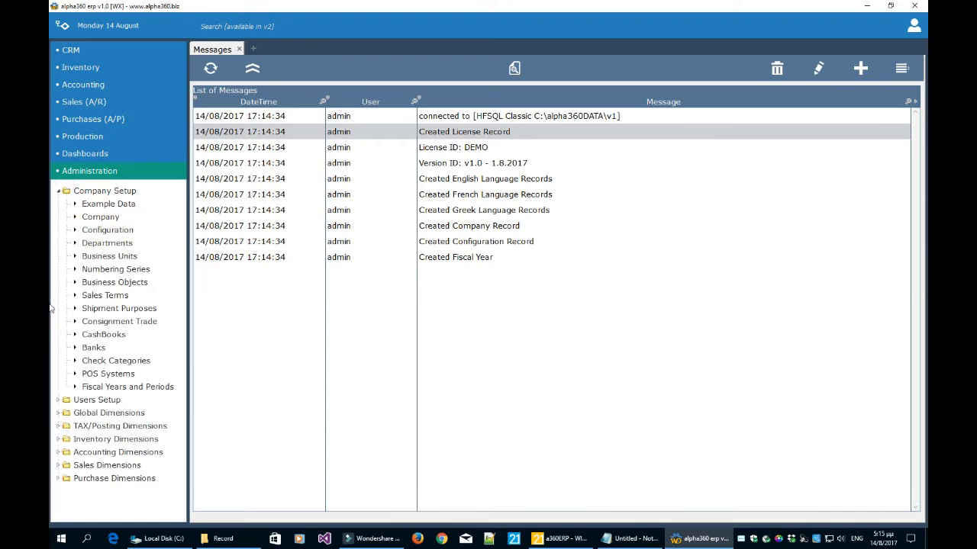
{"action": "left_click", "coordinate": [128, 206]}
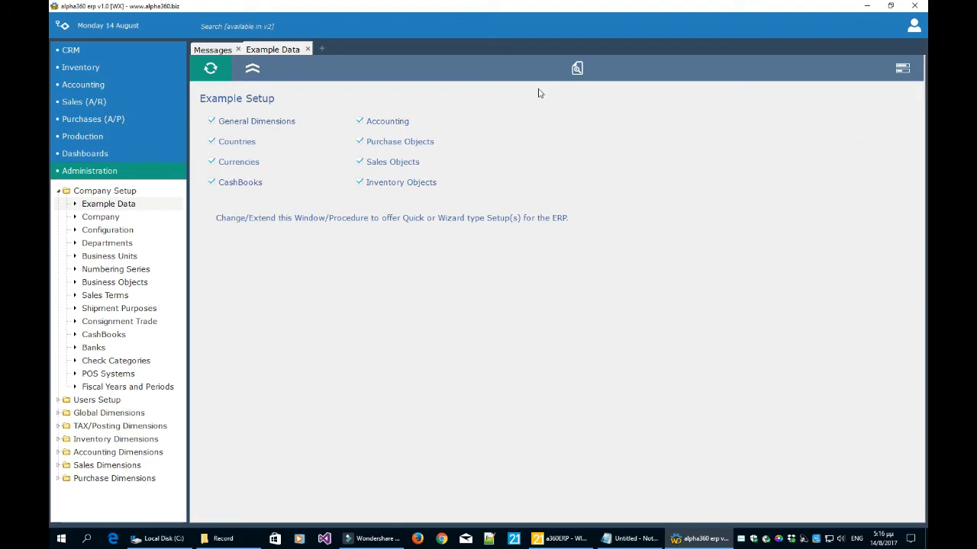
{"action": "left_click", "coordinate": [901, 71]}
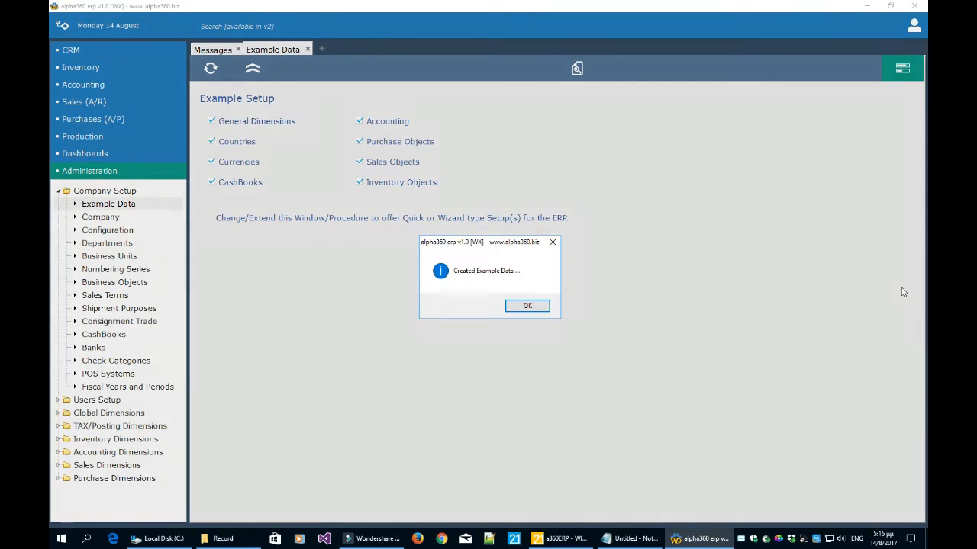
{"action": "left_click", "coordinate": [527, 307]}
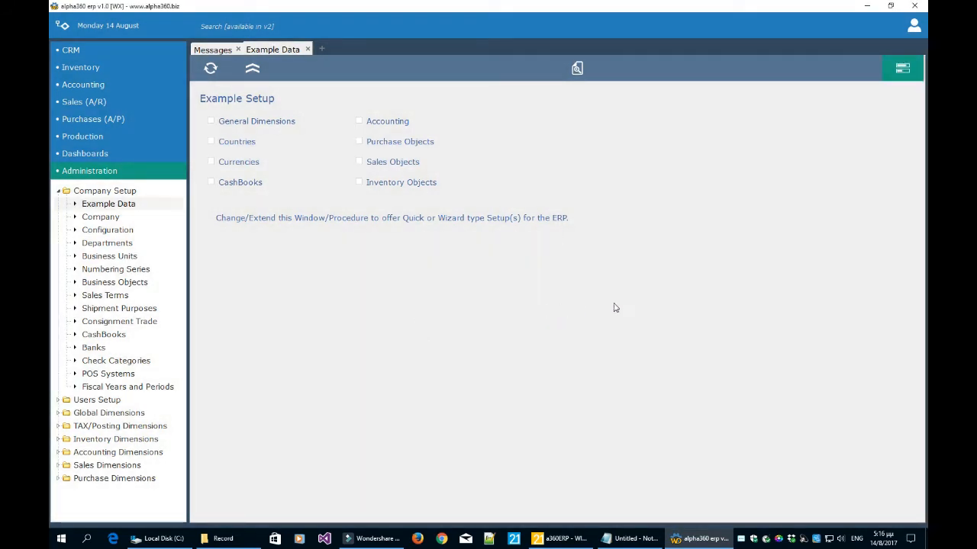
{"action": "left_click", "coordinate": [308, 49]}
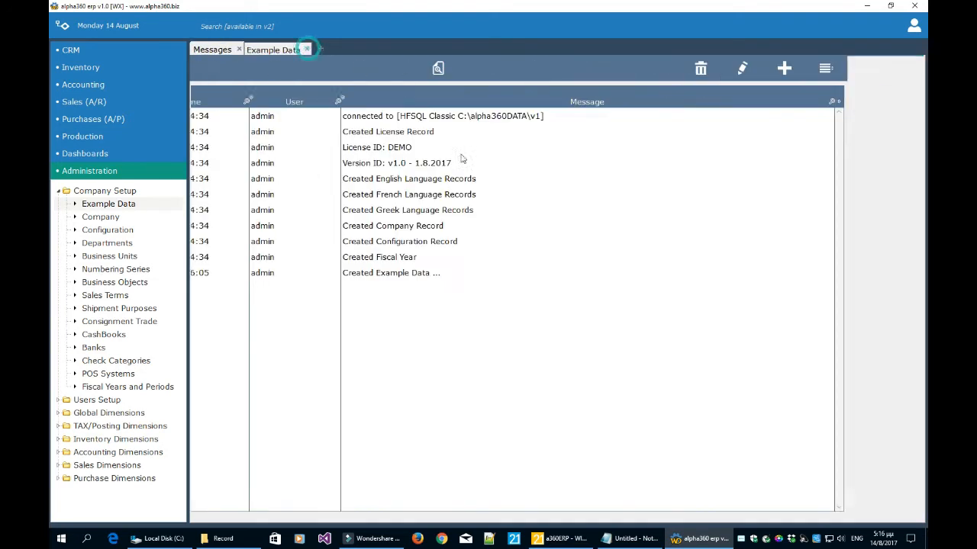
{"action": "left_click", "coordinate": [500, 227]}
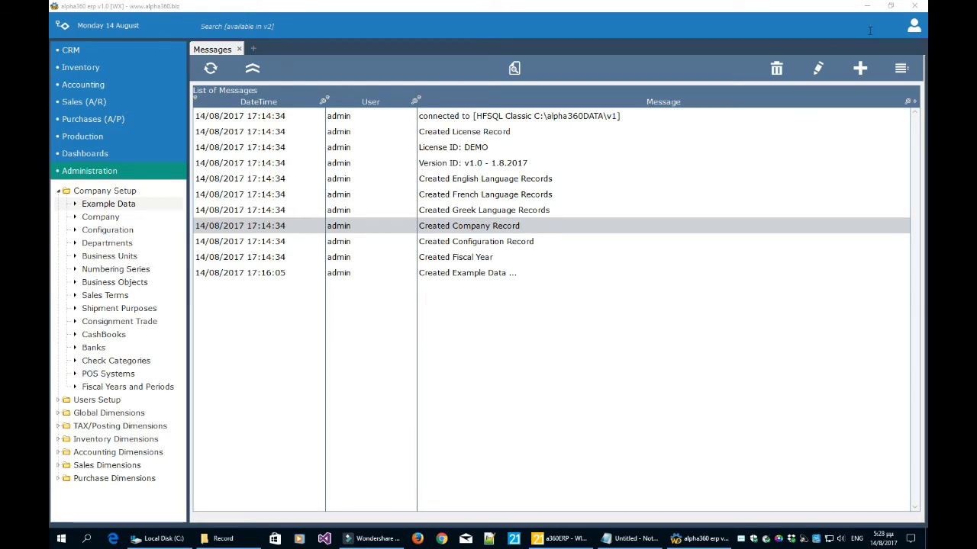
- Check the User Interface options in the user preferences and cancel without saving
{"action": "left_click", "coordinate": [913, 28]}
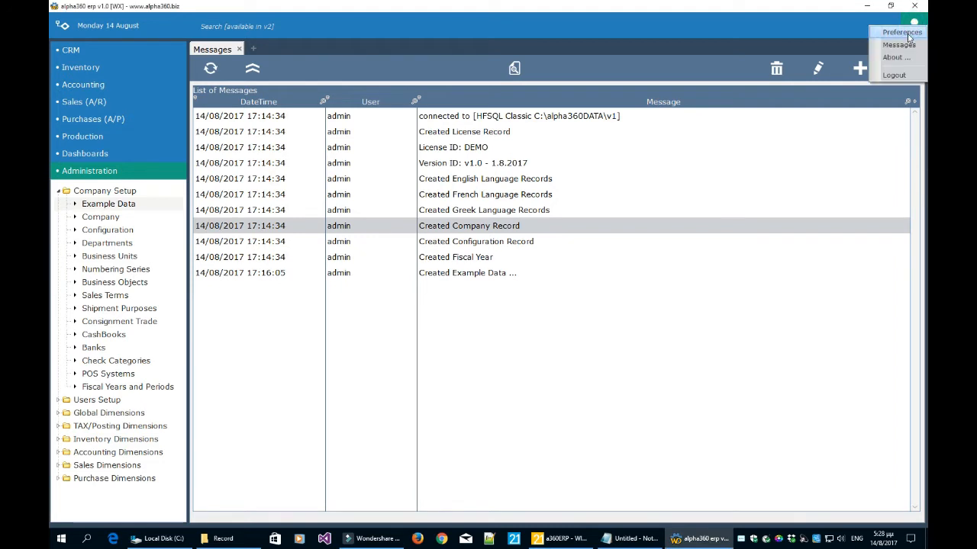
{"action": "left_click", "coordinate": [907, 35]}
{"action": "left_click", "coordinate": [331, 177]}
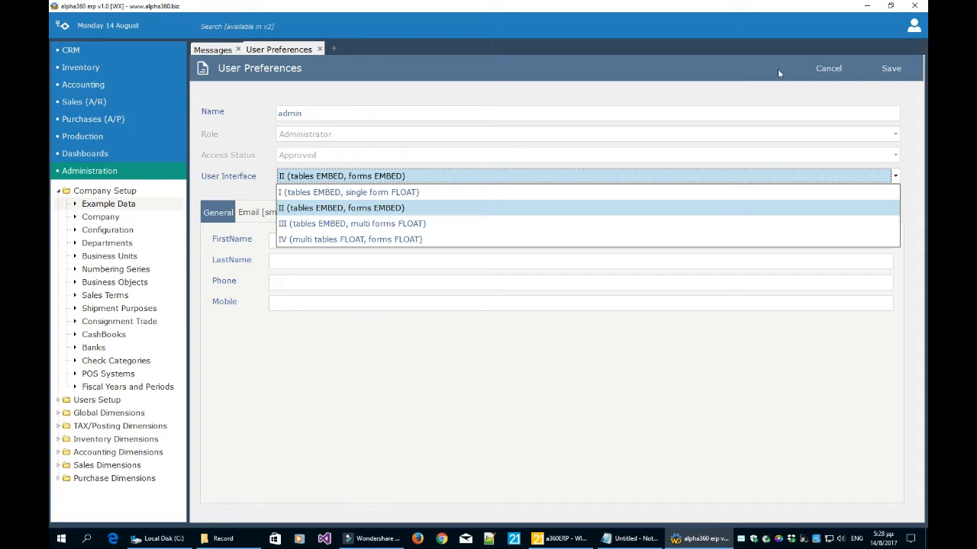
{"action": "left_click", "coordinate": [827, 70]}
{"action": "left_click", "coordinate": [827, 70]}
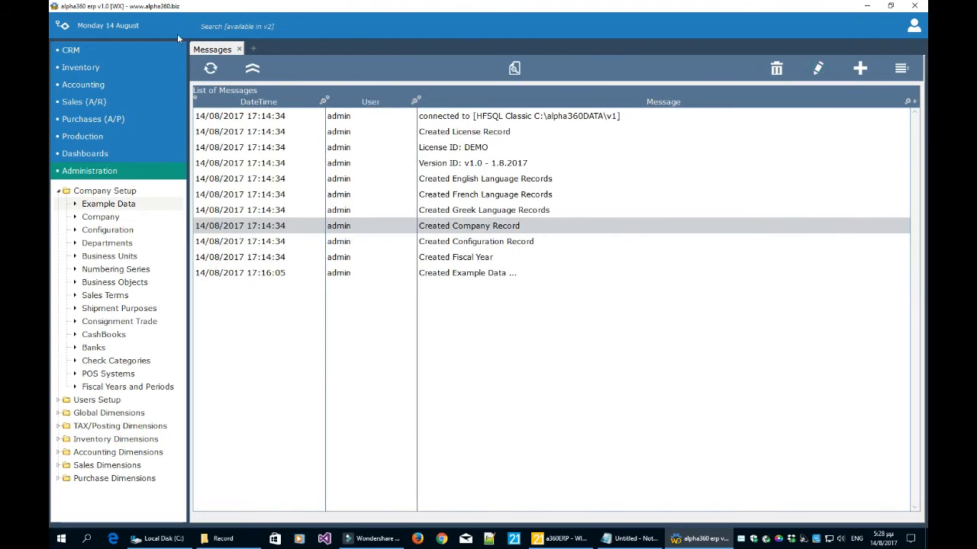
- Hide the module navigation sidebar and show it again beside the message list
{"action": "left_click", "coordinate": [63, 27]}
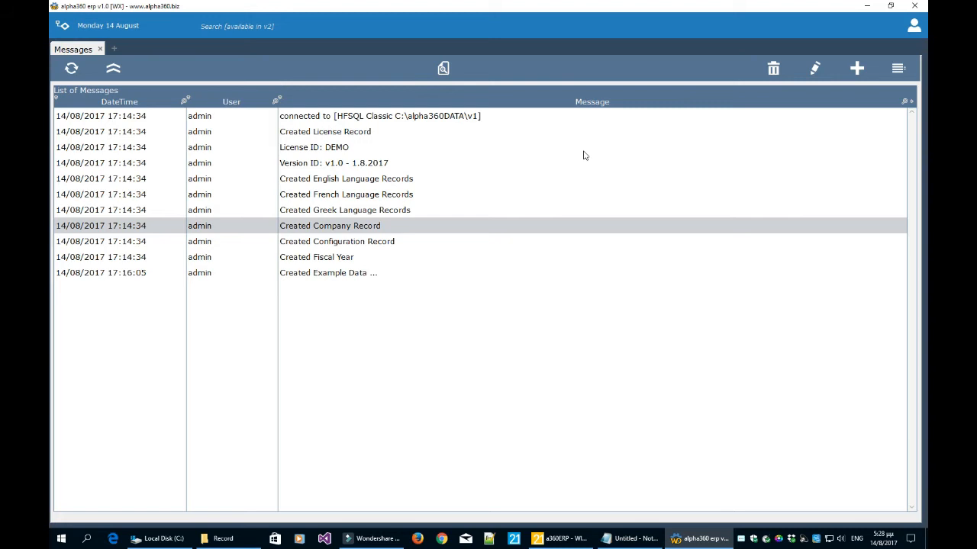
{"action": "left_click", "coordinate": [63, 26]}
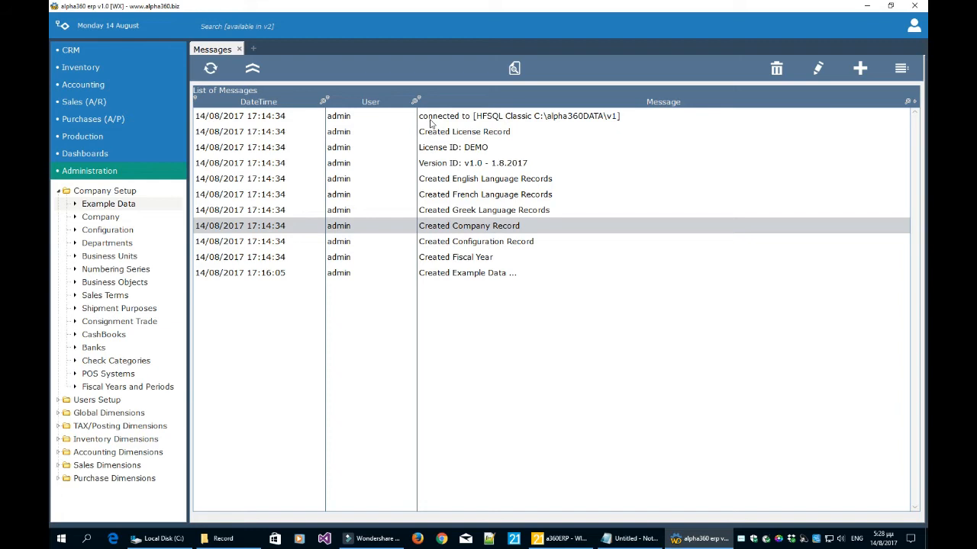
{"action": "left_click", "coordinate": [378, 208]}
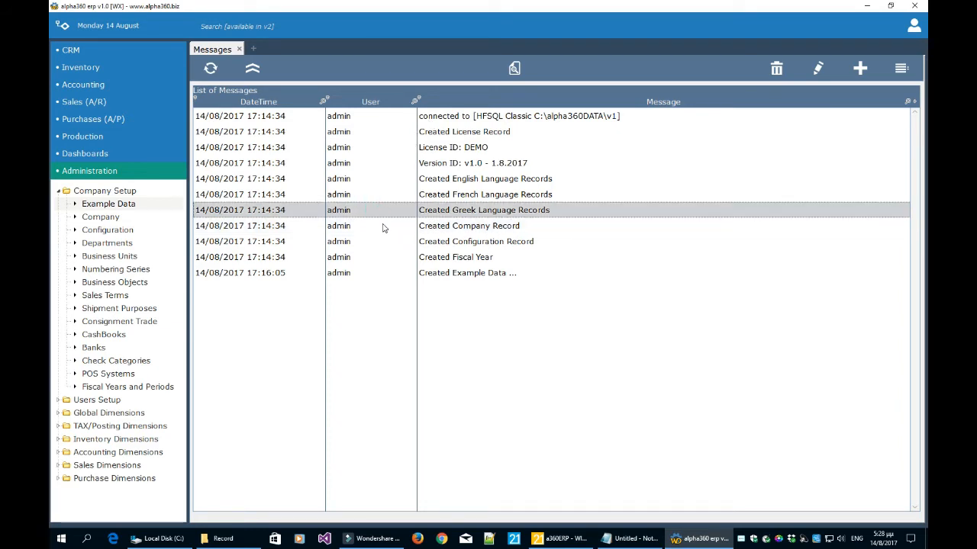
- Review the company setup, checking its accounting currency, branches, warehouses and organisation diagram
{"action": "left_click", "coordinate": [381, 225]}
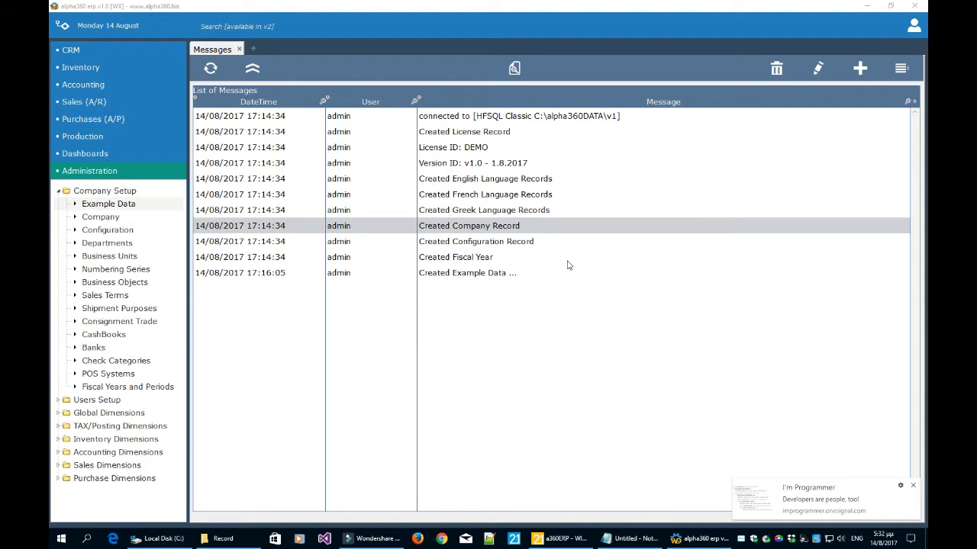
{"action": "left_click", "coordinate": [104, 219]}
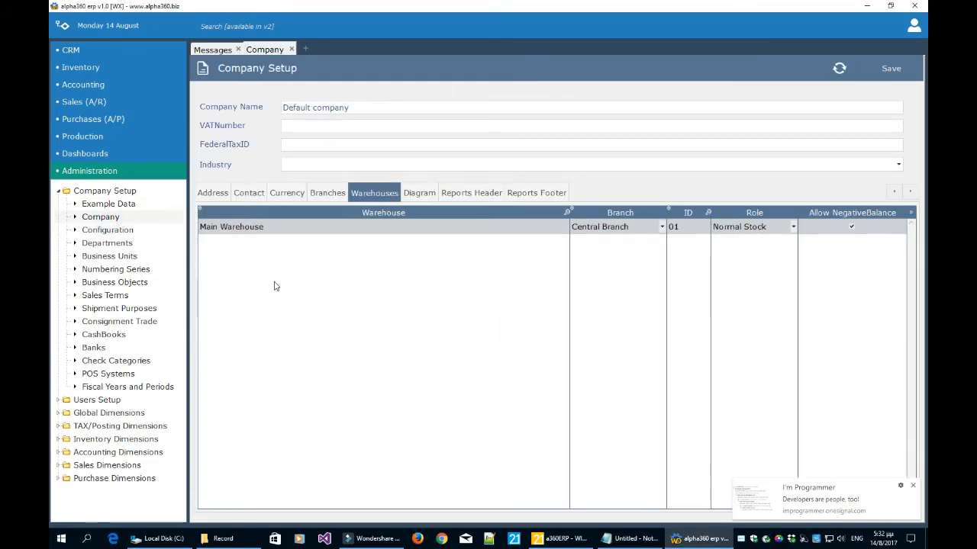
{"action": "left_click", "coordinate": [291, 195]}
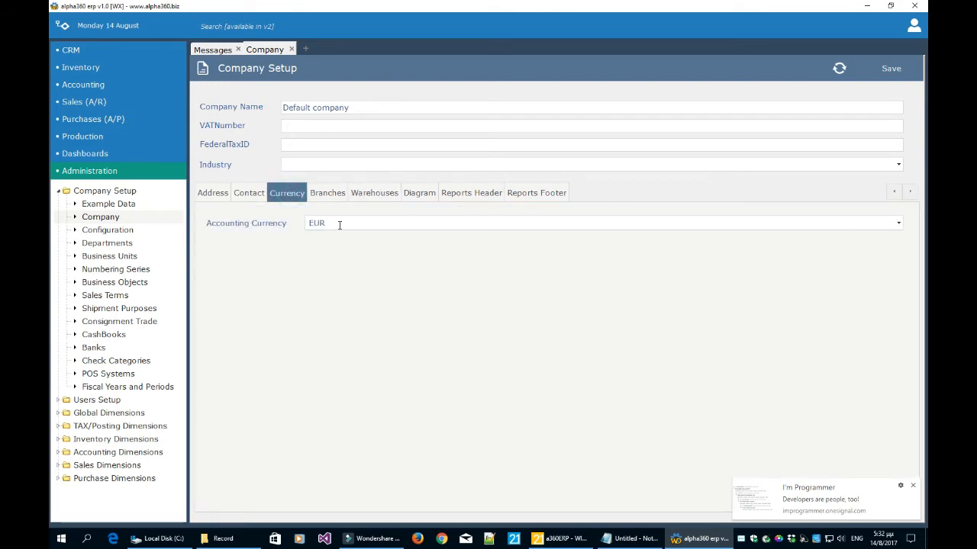
{"action": "left_click", "coordinate": [338, 197]}
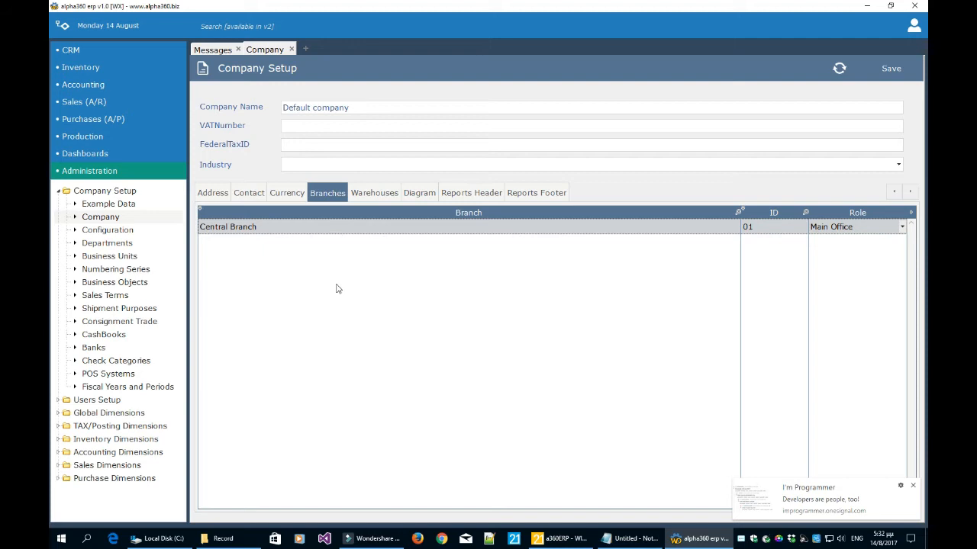
{"action": "left_click", "coordinate": [377, 197]}
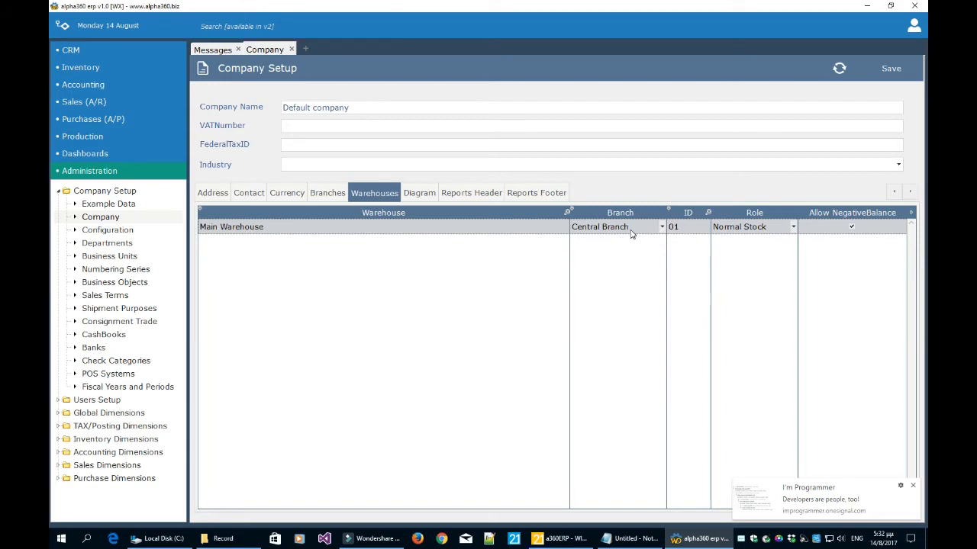
{"action": "left_click", "coordinate": [427, 193]}
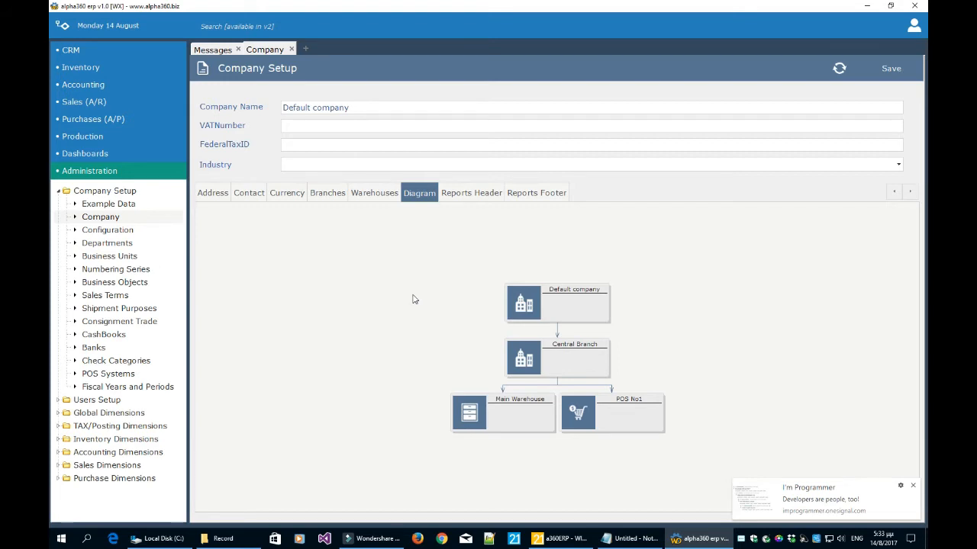
- Start a new customer record from the Sales (A/R) customer list and name it RETAIL
{"action": "left_click", "coordinate": [99, 102]}
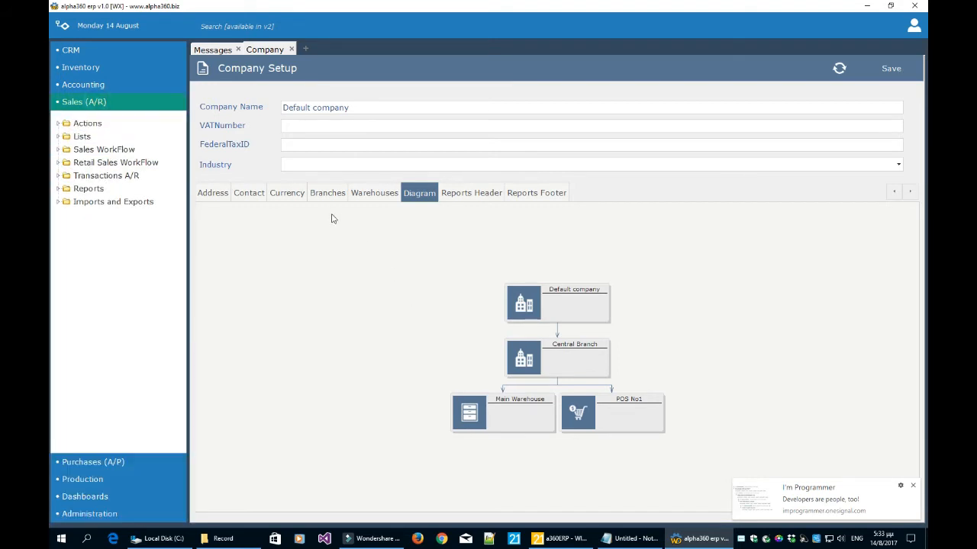
{"action": "left_click", "coordinate": [61, 137]}
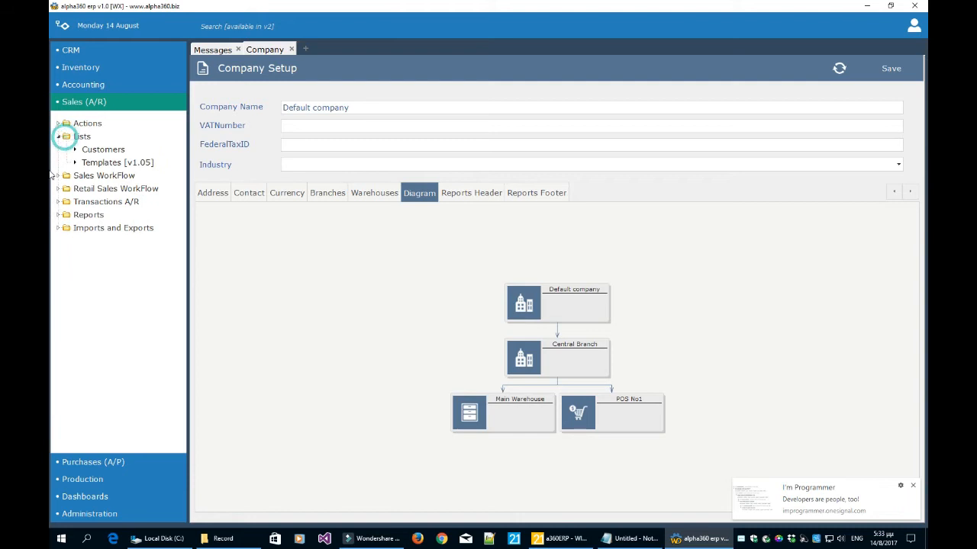
{"action": "left_click", "coordinate": [102, 151]}
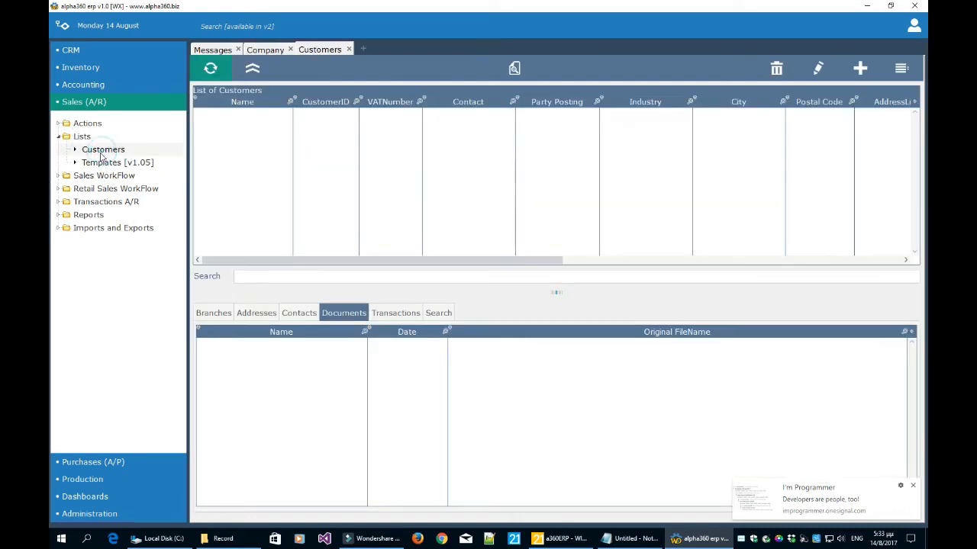
{"action": "left_click", "coordinate": [860, 70]}
{"action": "type", "text": "re"}
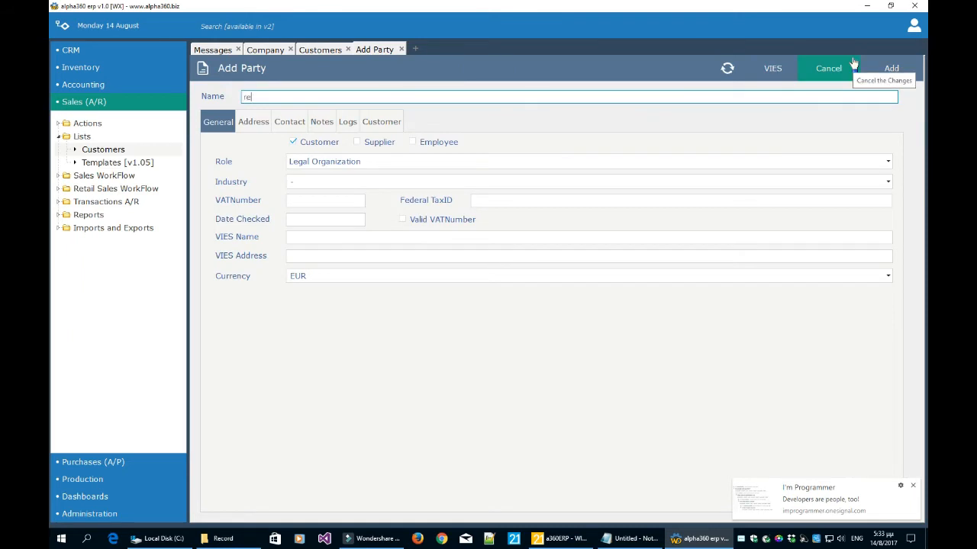
{"action": "key", "text": "BackSpace"}
{"action": "key", "text": "BackSpace"}
{"action": "type", "text": "RETAIL"}
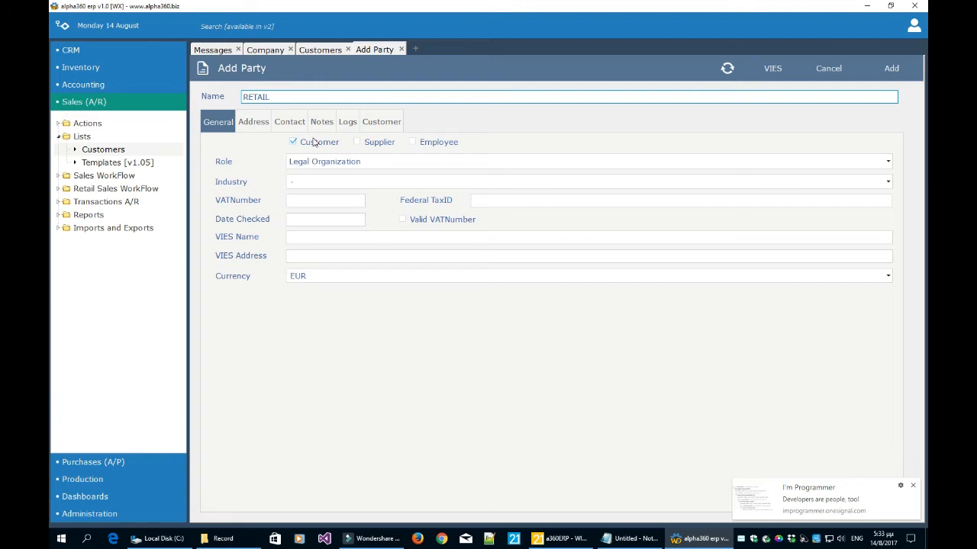
- Set the RETAIL customer's group to "-", customer posting to LOCAL and customer area to "-"
{"action": "left_click", "coordinate": [380, 122]}
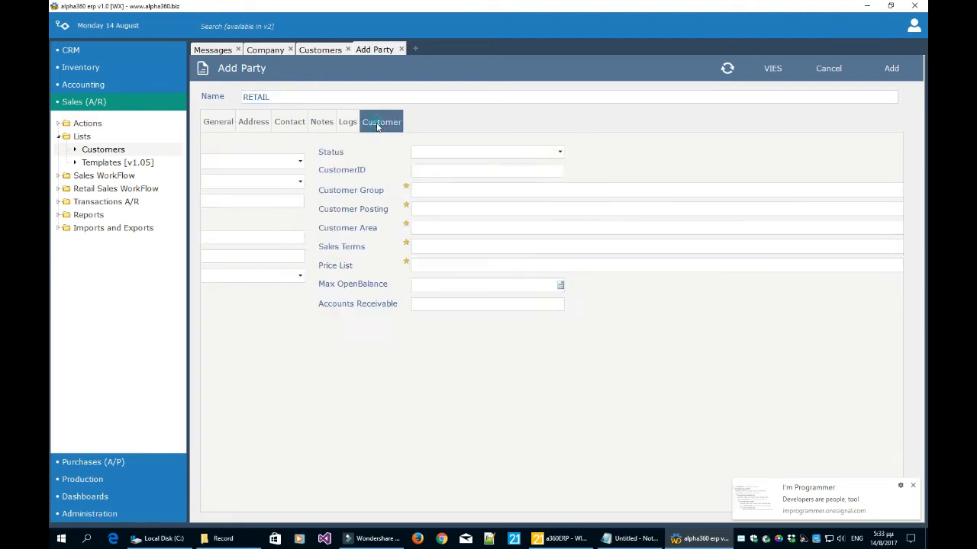
{"action": "left_click", "coordinate": [329, 195]}
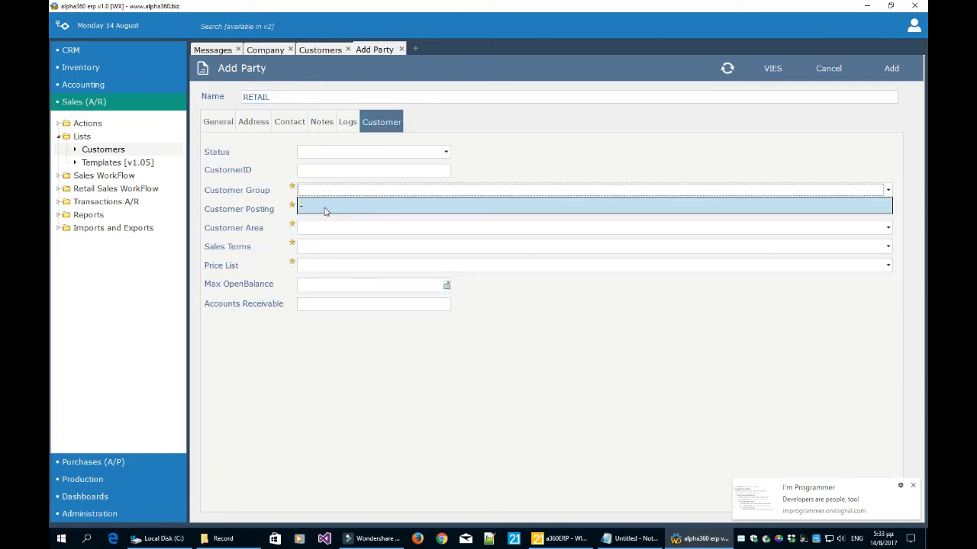
{"action": "left_click", "coordinate": [324, 210]}
{"action": "left_click", "coordinate": [319, 209]}
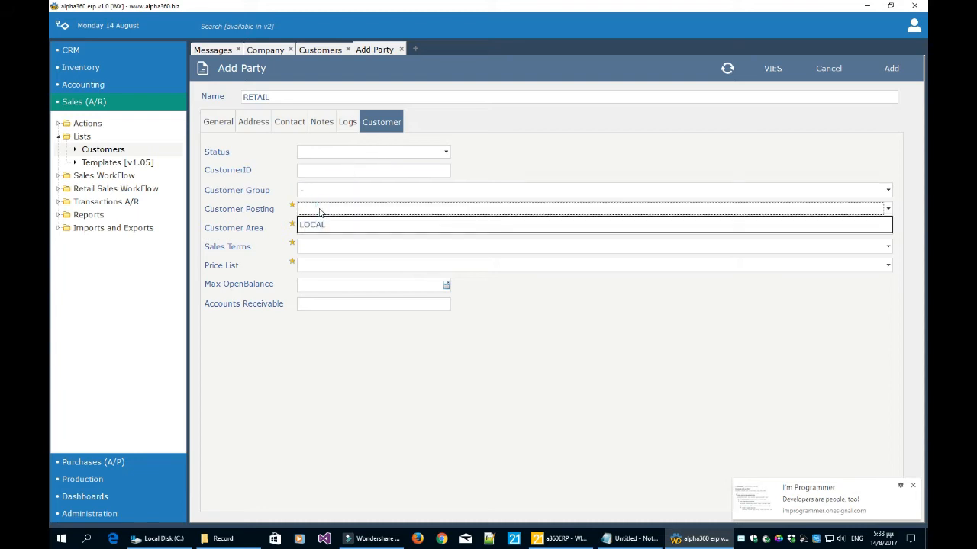
{"action": "left_click", "coordinate": [322, 226]}
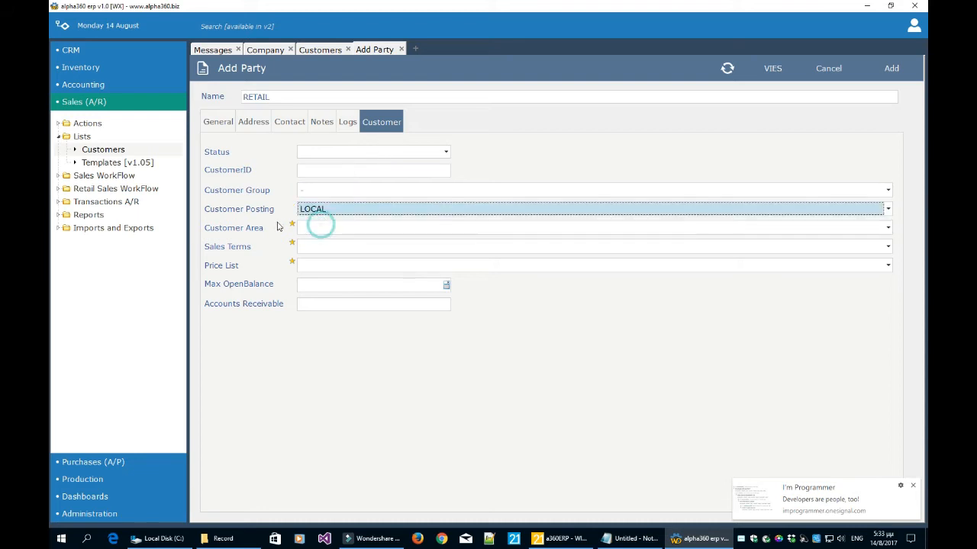
{"action": "left_click", "coordinate": [323, 227]}
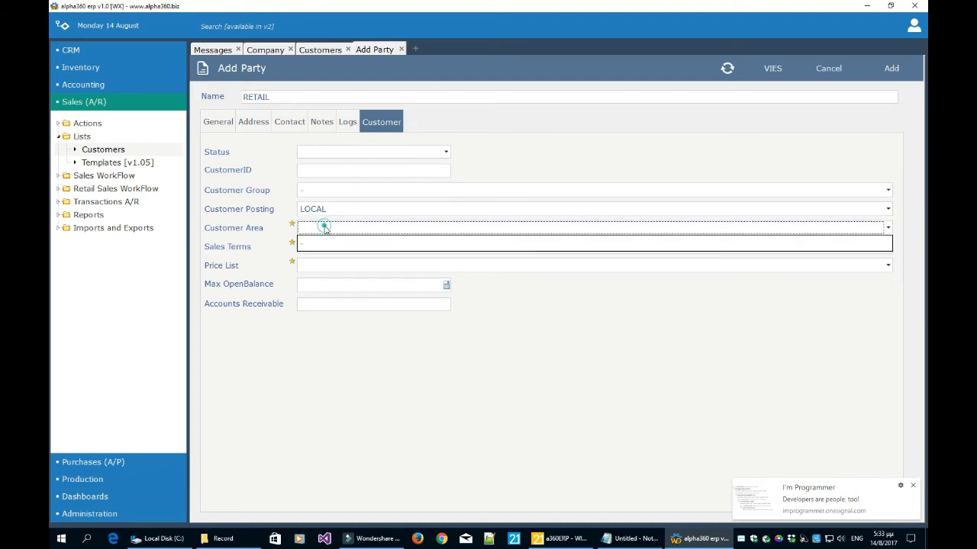
{"action": "left_click", "coordinate": [320, 244]}
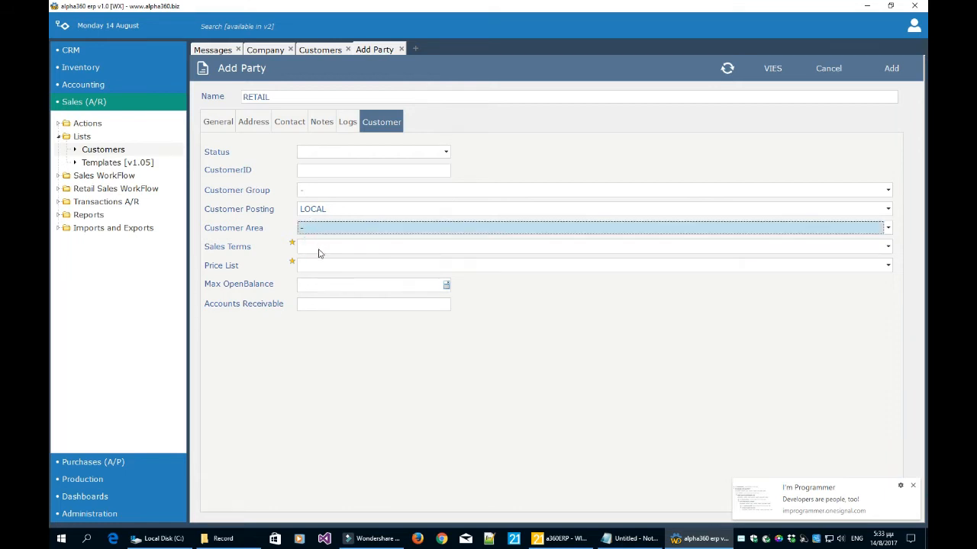
- Set the sales terms to 30 Days from Invoice and the price list to Retail, then add the customer and close the Customers and Company pages
{"action": "left_click", "coordinate": [318, 248]}
{"action": "left_click", "coordinate": [320, 262]}
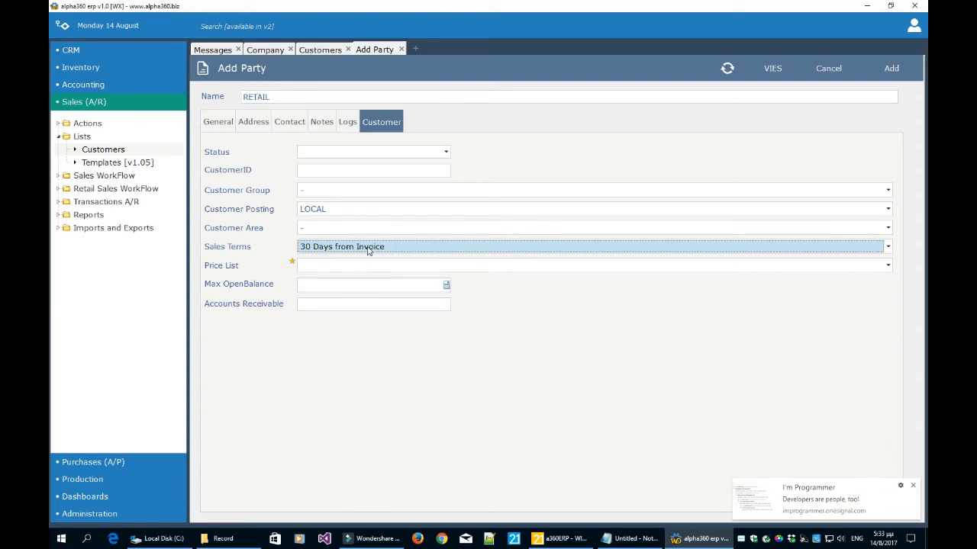
{"action": "left_click", "coordinate": [348, 267]}
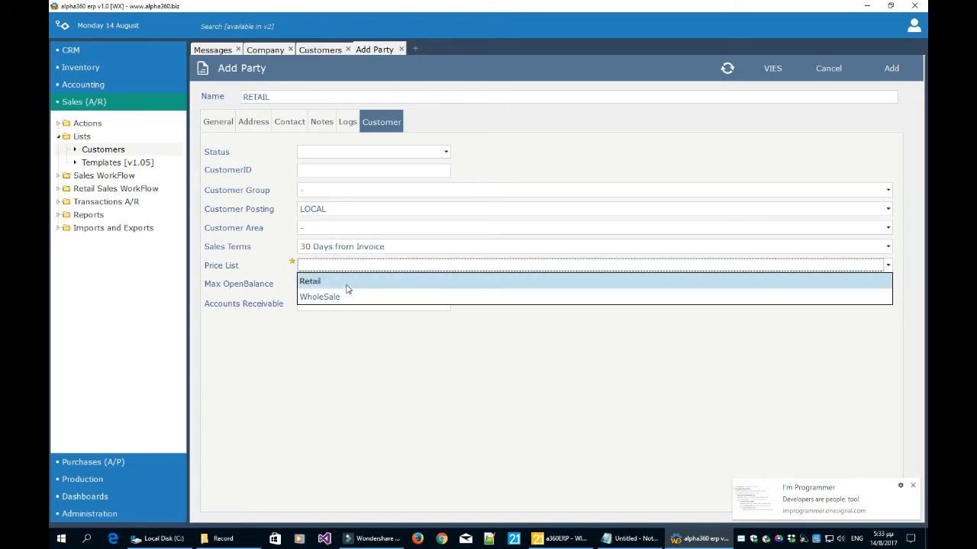
{"action": "left_click", "coordinate": [346, 285]}
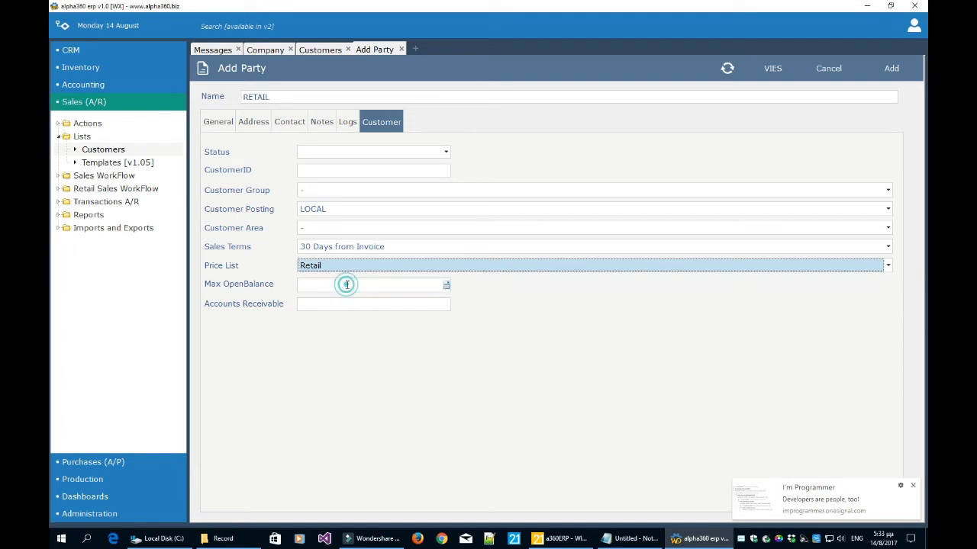
{"action": "left_click", "coordinate": [891, 70]}
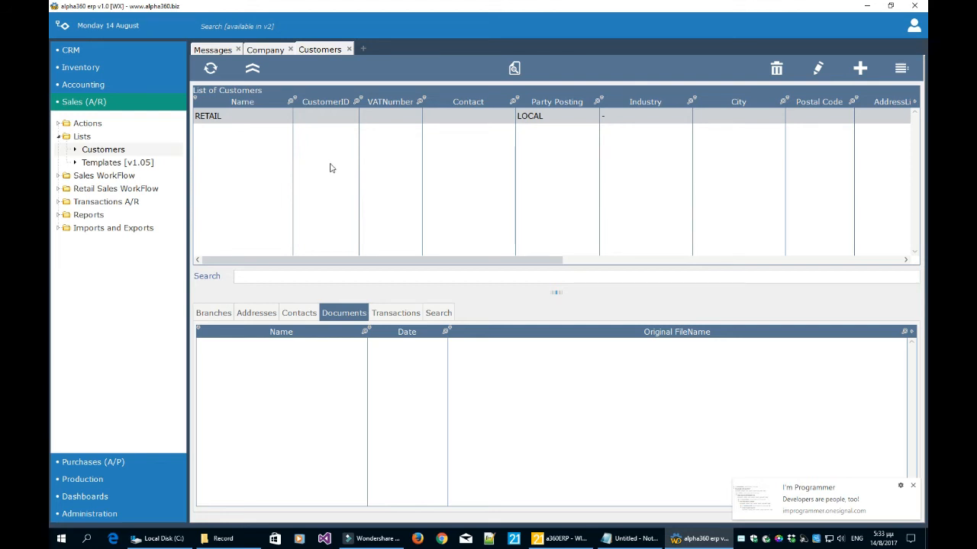
{"action": "left_click", "coordinate": [348, 48]}
{"action": "left_click", "coordinate": [290, 49]}
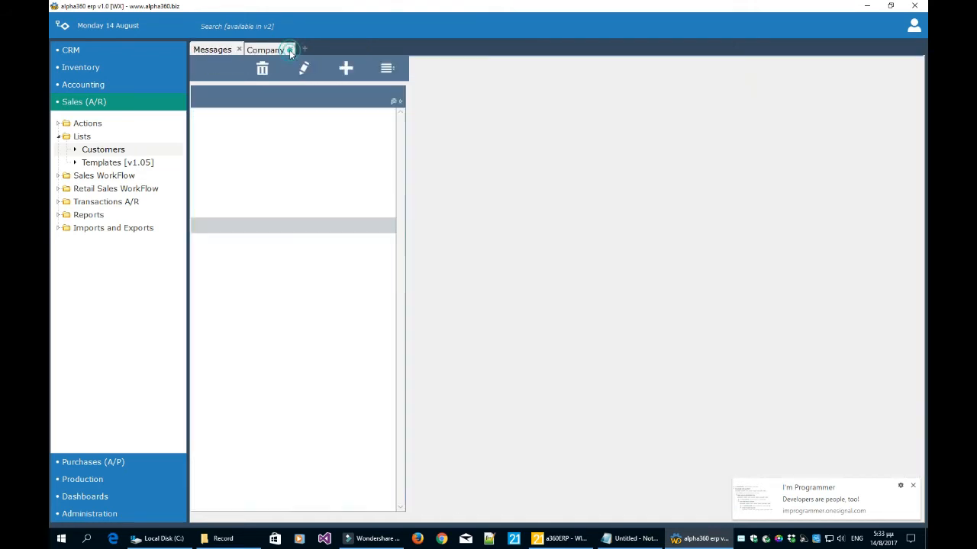
- Start a new business object with the Sales POS role from the Sales area of the Administration business objects
{"action": "left_click", "coordinate": [88, 514]}
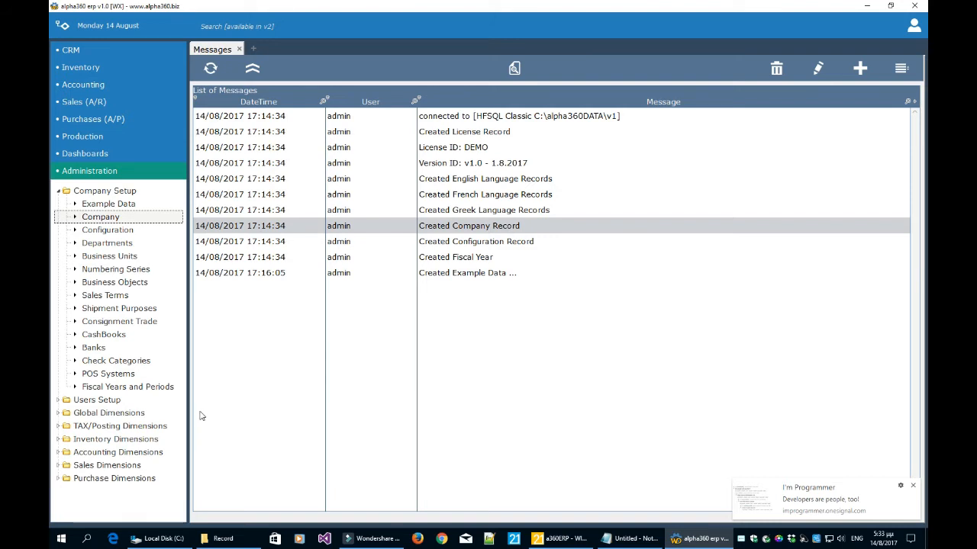
{"action": "left_click", "coordinate": [109, 284]}
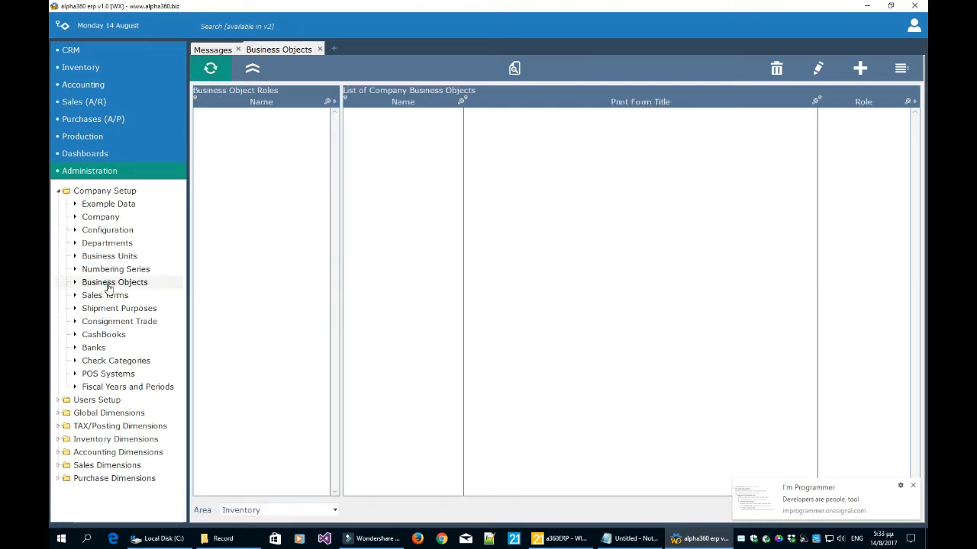
{"action": "left_click", "coordinate": [269, 514]}
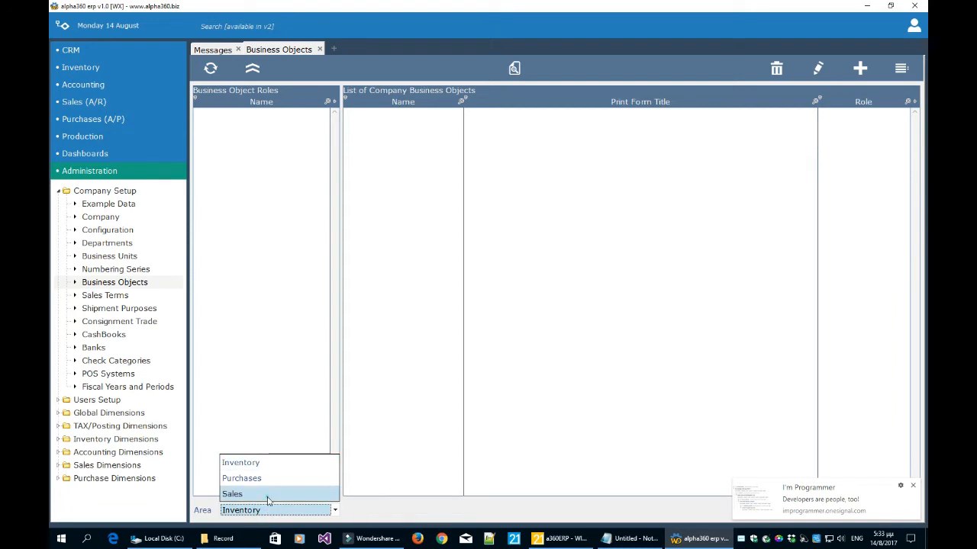
{"action": "left_click", "coordinate": [267, 495]}
{"action": "left_click", "coordinate": [225, 197]}
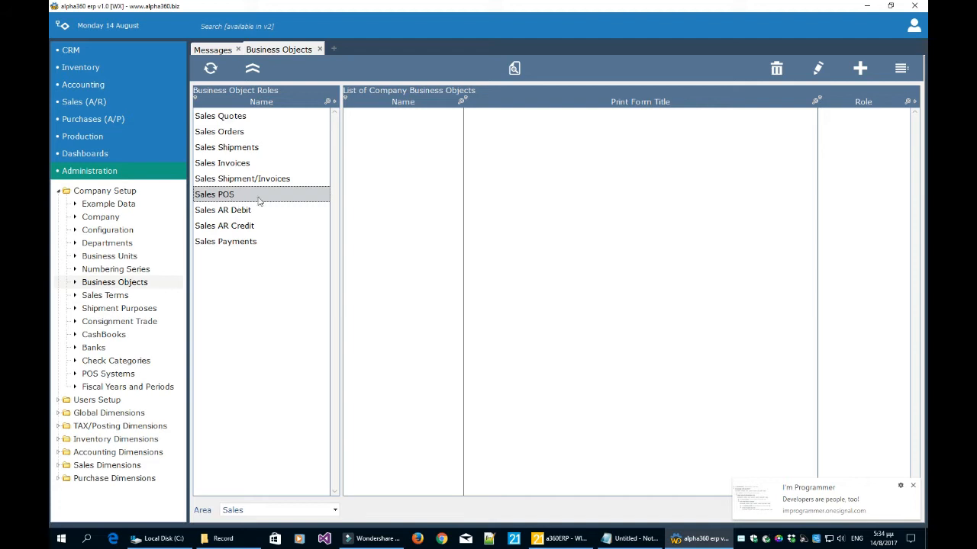
{"action": "left_click", "coordinate": [860, 68]}
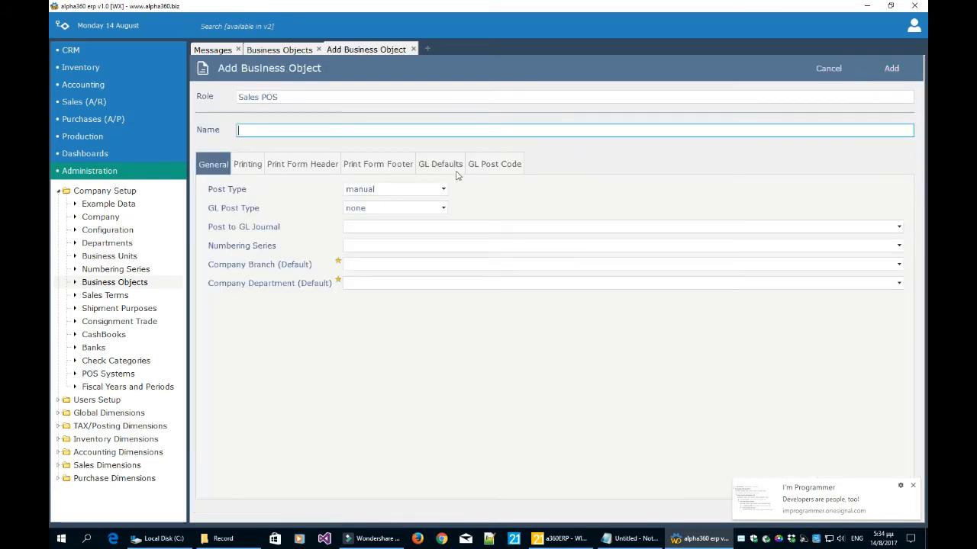
- Name the new business object Sales POS
{"action": "type", "text": "sALES"}
{"action": "key", "text": "BackSpace"}
{"action": "key", "text": "BackSpace"}
{"action": "key", "text": "BackSpace"}
{"action": "type", "text": "sale"}
{"action": "key", "text": "Delete"}
{"action": "type", "text": "Sales POS"}
- Set both the post type and GL post type to automatic, and post to the GL Journal
{"action": "left_click", "coordinate": [384, 191]}
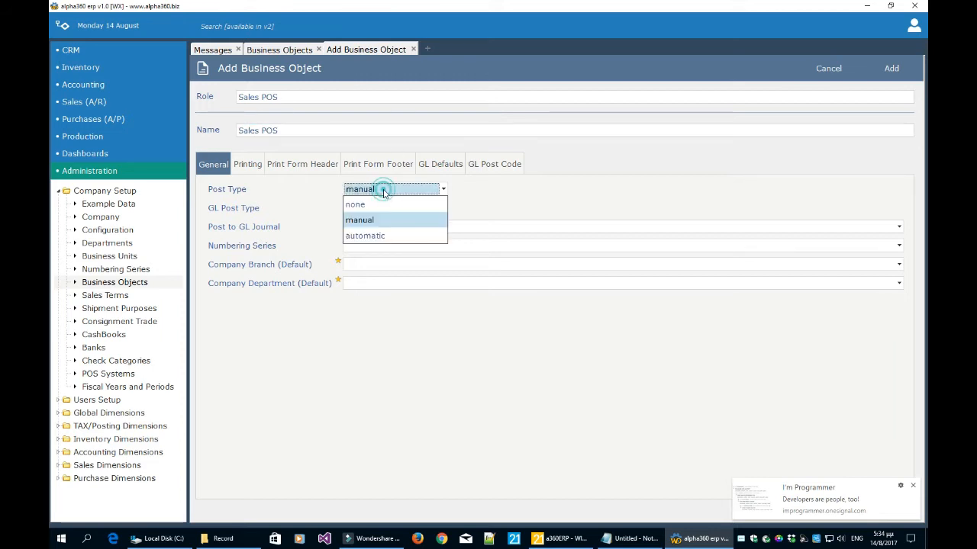
{"action": "left_click", "coordinate": [376, 237]}
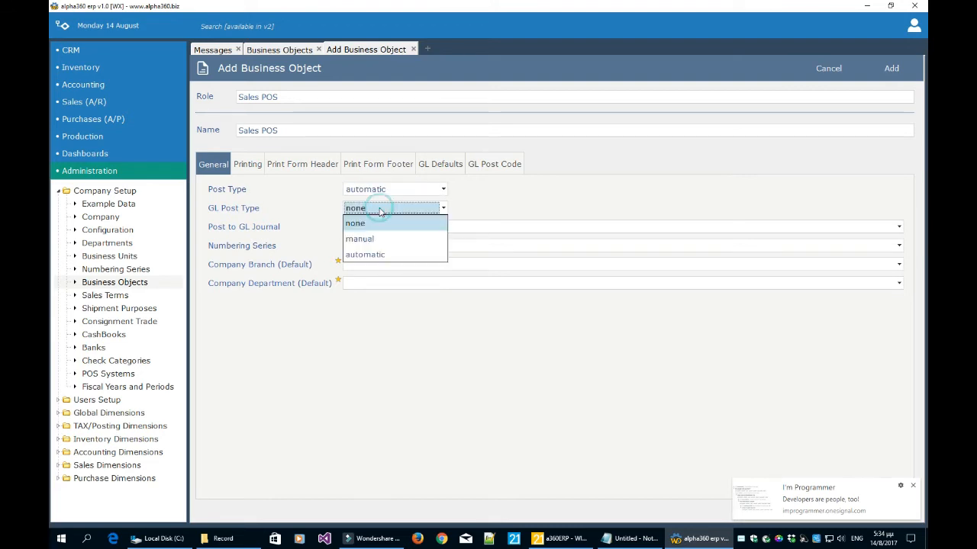
{"action": "left_click", "coordinate": [379, 253]}
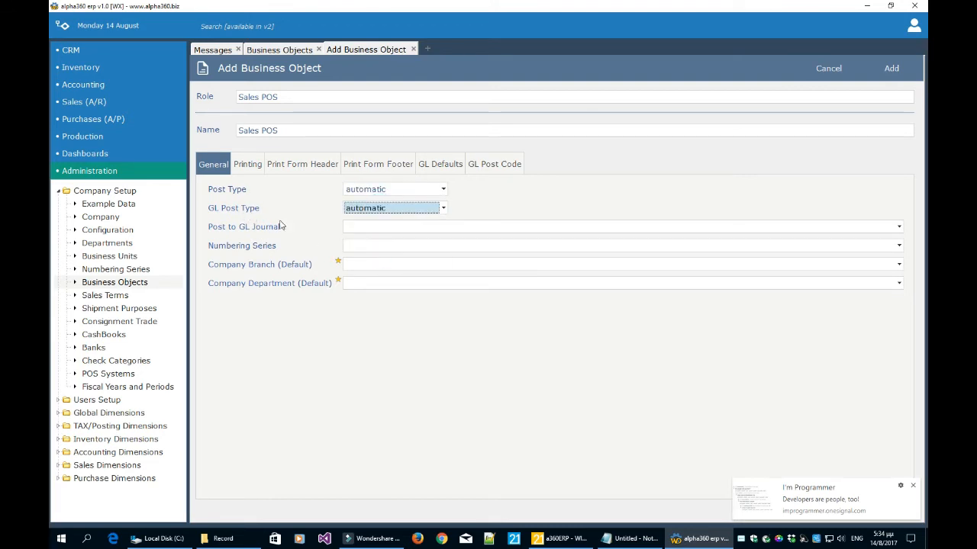
{"action": "left_click", "coordinate": [376, 232]}
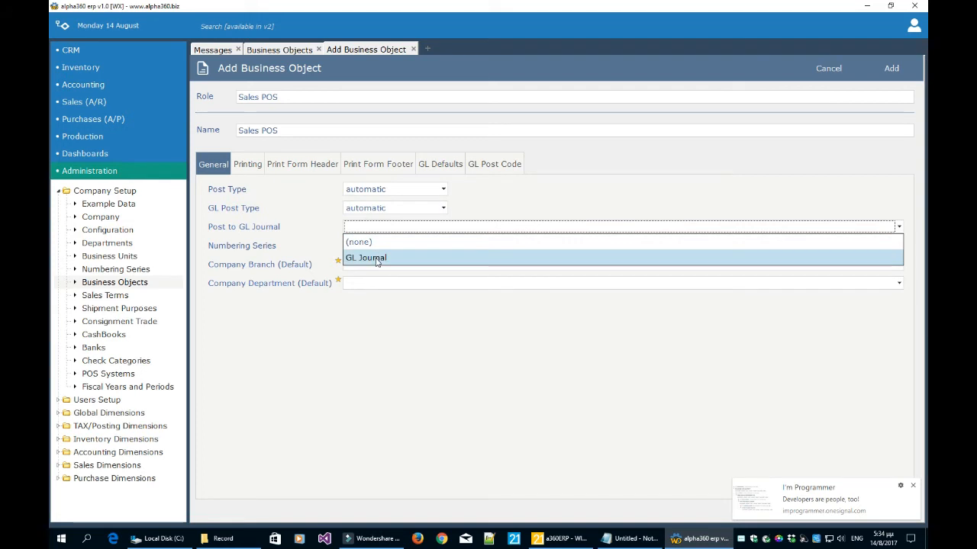
{"action": "left_click", "coordinate": [376, 256]}
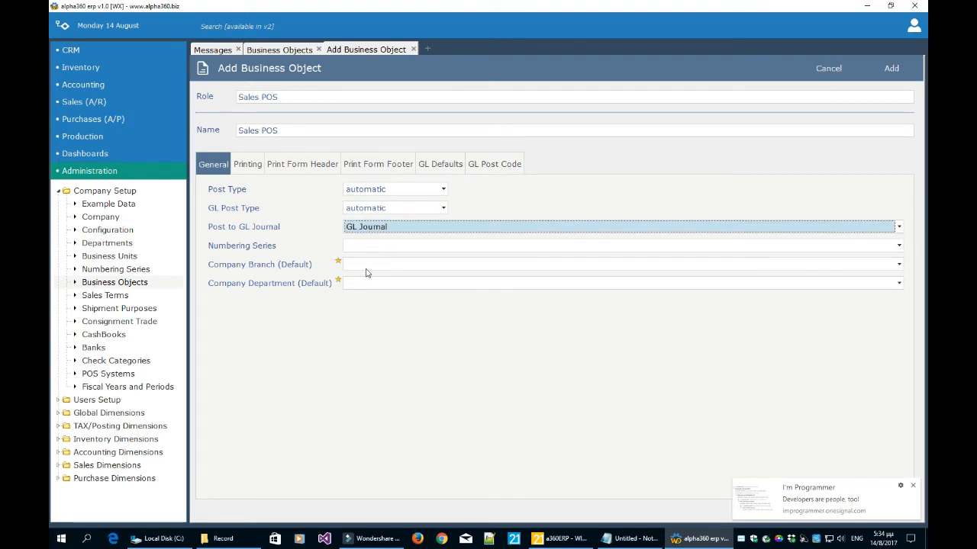
- Set the business object's default company branch to Central Branch and its default department to General
{"action": "left_click", "coordinate": [365, 267]}
{"action": "left_click", "coordinate": [369, 280]}
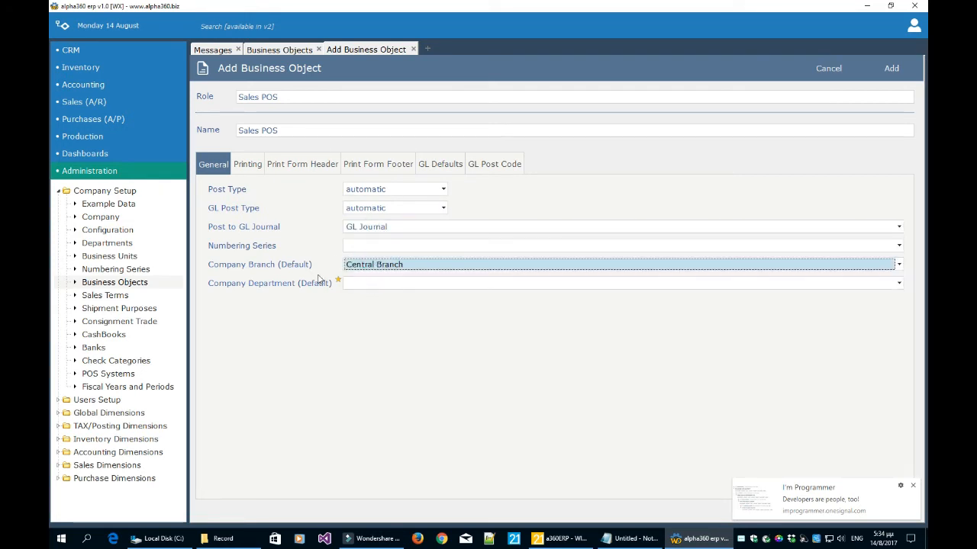
{"action": "left_click", "coordinate": [353, 283]}
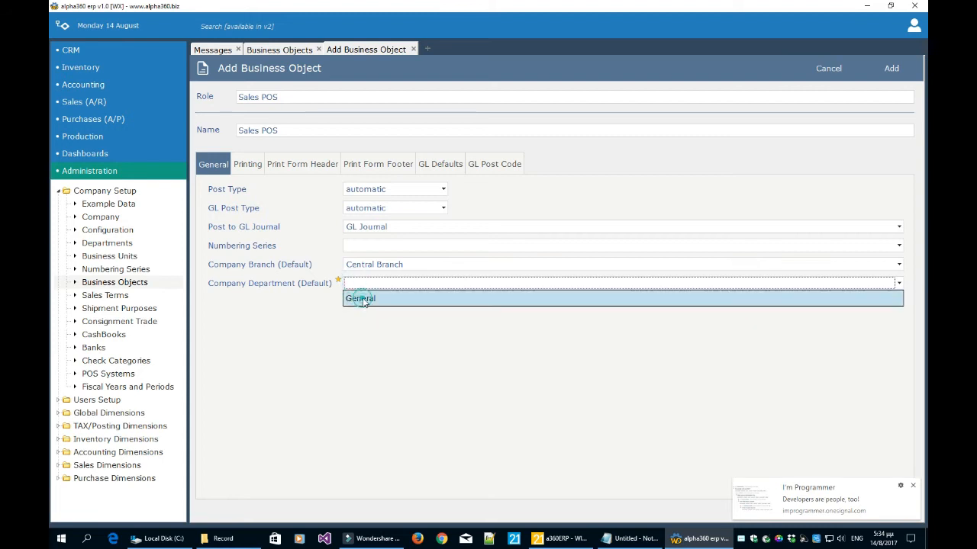
{"action": "left_click", "coordinate": [363, 299]}
- Look through the business object's printing, print form and GL settings, then add the Sales POS business object and close the list
{"action": "left_click", "coordinate": [245, 163]}
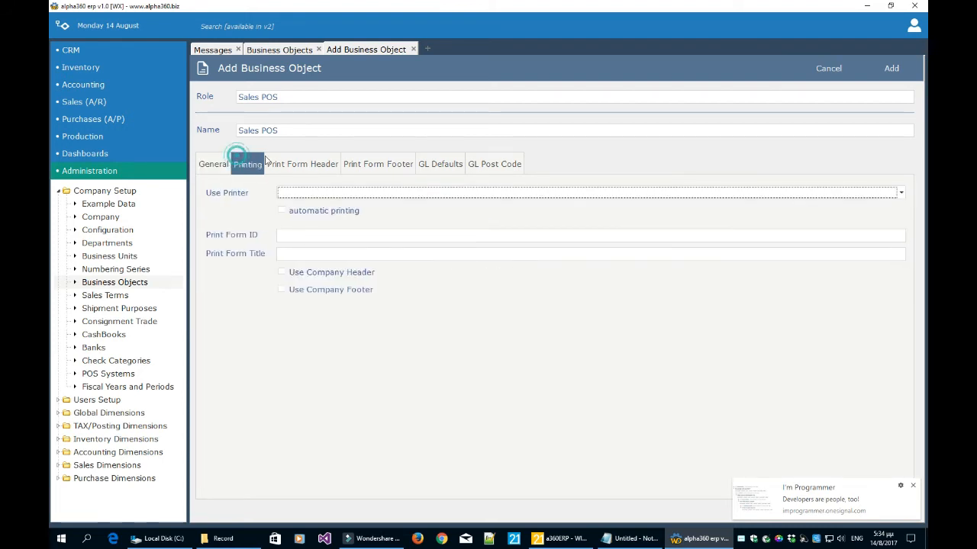
{"action": "left_click", "coordinate": [297, 164]}
{"action": "left_click", "coordinate": [372, 164]}
{"action": "left_click", "coordinate": [422, 165]}
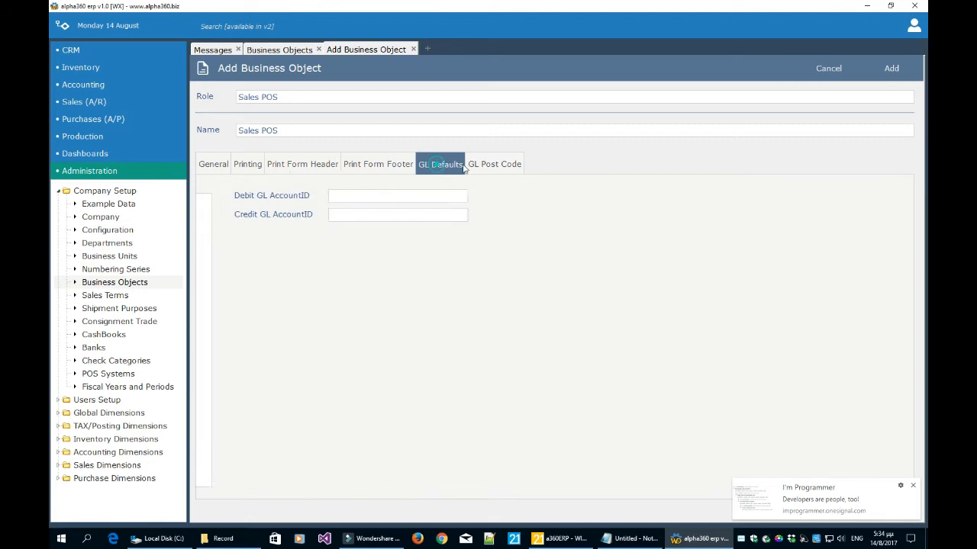
{"action": "left_click", "coordinate": [492, 165]}
{"action": "left_click", "coordinate": [899, 74]}
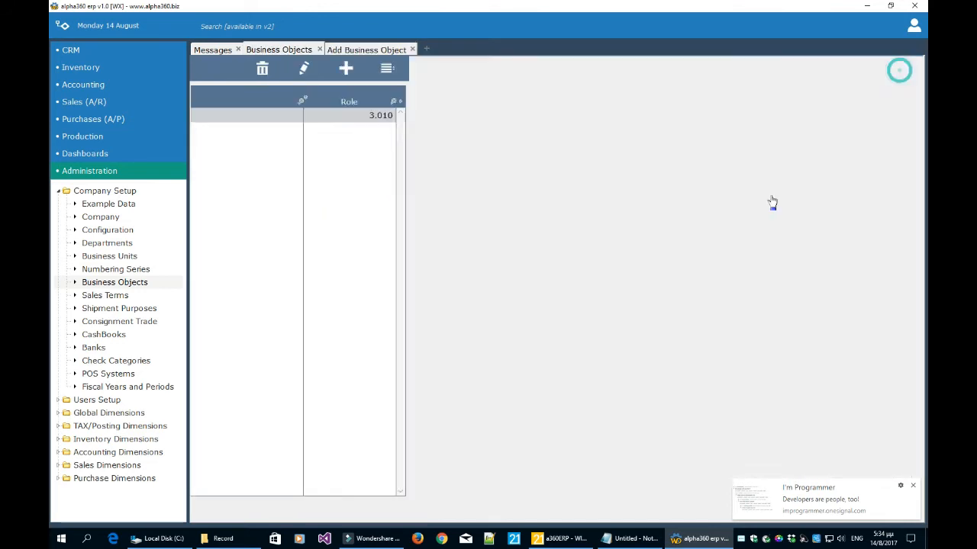
{"action": "left_click", "coordinate": [319, 49]}
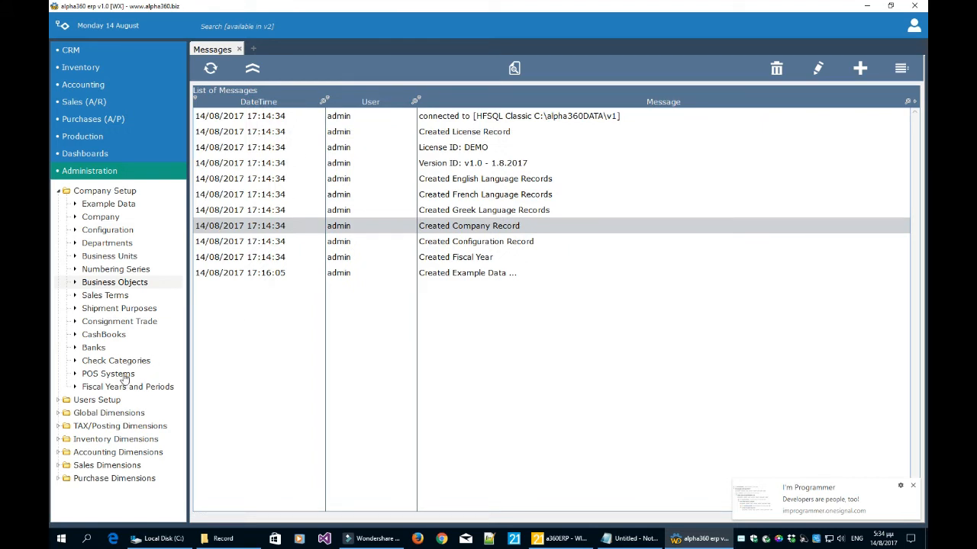
- Edit the POS No1 system to use the Sales POS business object and the General department
{"action": "left_click", "coordinate": [124, 377]}
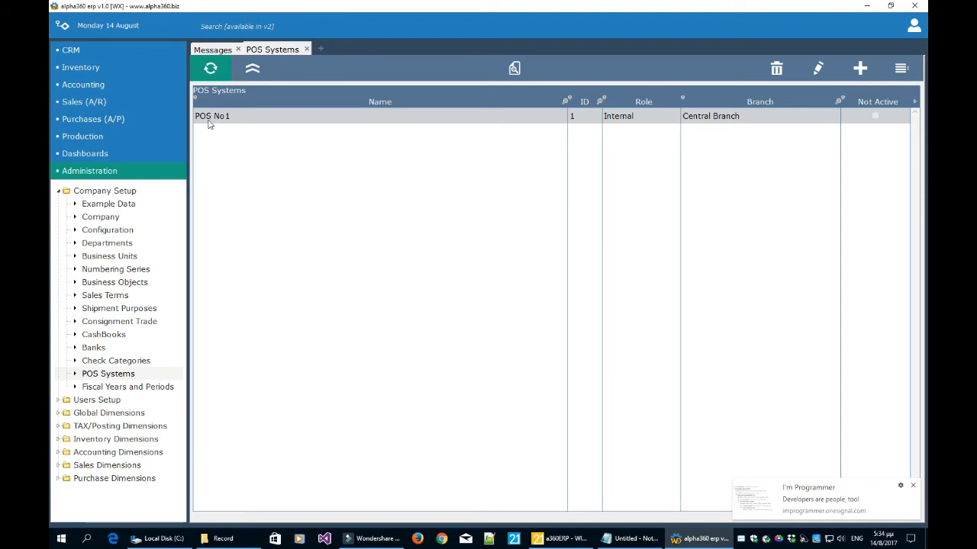
{"action": "left_click", "coordinate": [817, 69]}
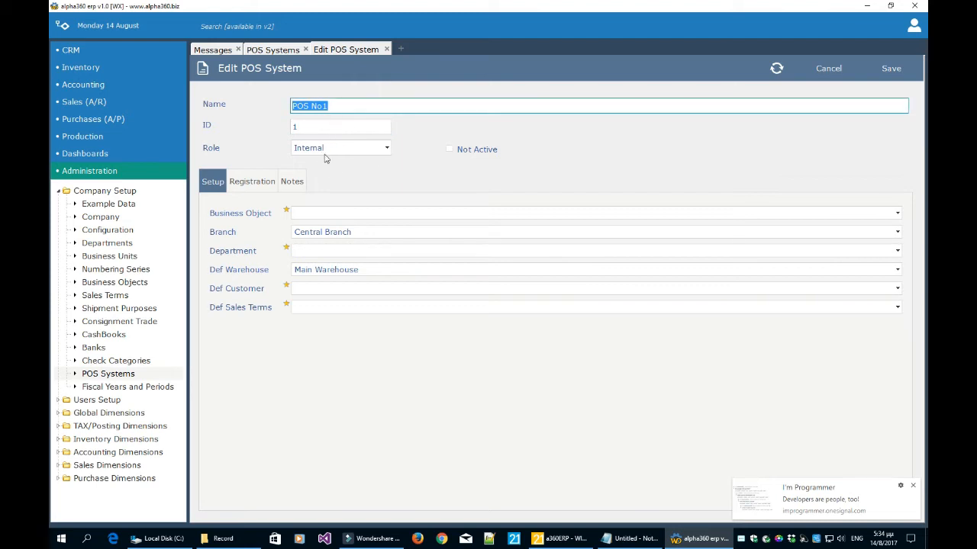
{"action": "left_click", "coordinate": [320, 217]}
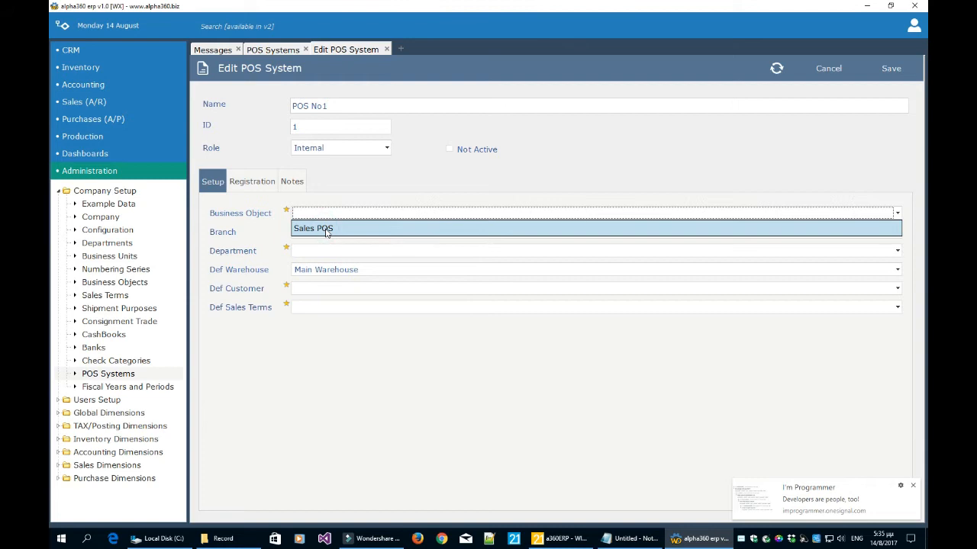
{"action": "left_click", "coordinate": [328, 231]}
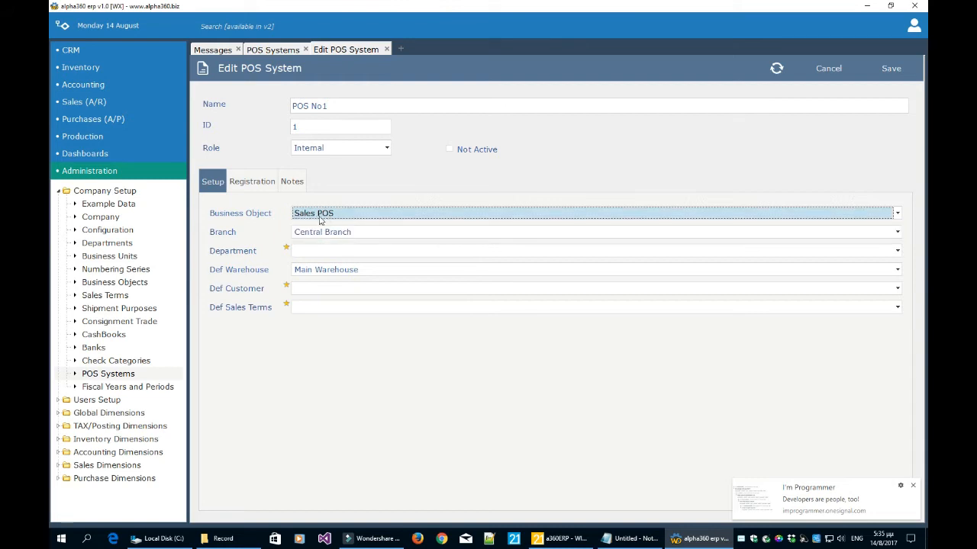
{"action": "left_click", "coordinate": [309, 251]}
{"action": "left_click", "coordinate": [311, 264]}
- Set POS No1's default customer to RETAIL and default sales terms to 30 Days from Invoice, and save it
{"action": "left_click", "coordinate": [310, 288]}
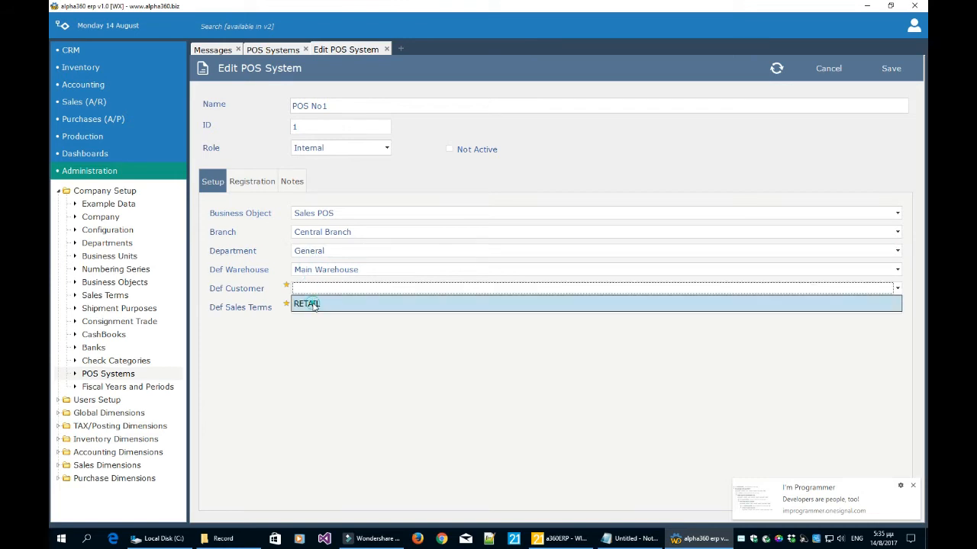
{"action": "left_click", "coordinate": [312, 304]}
{"action": "left_click", "coordinate": [313, 308]}
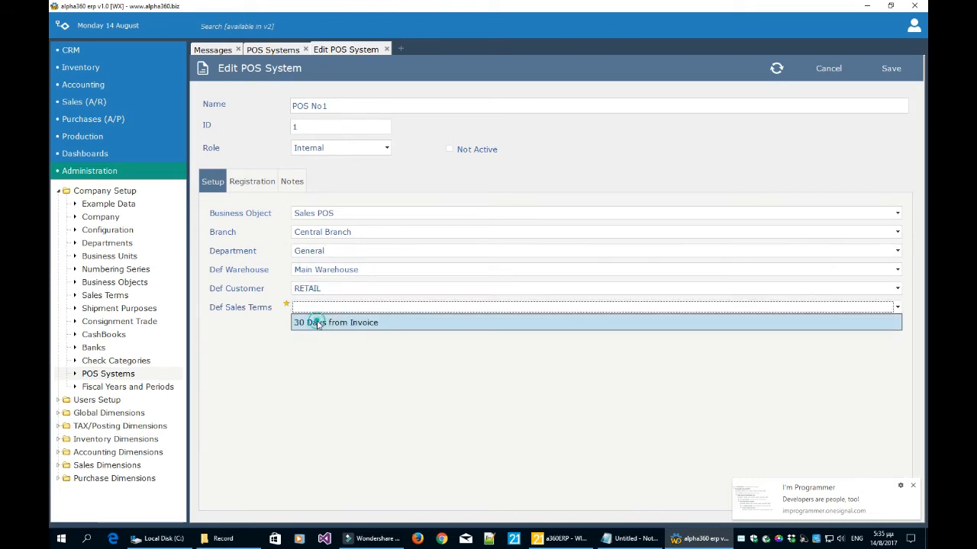
{"action": "left_click", "coordinate": [318, 323]}
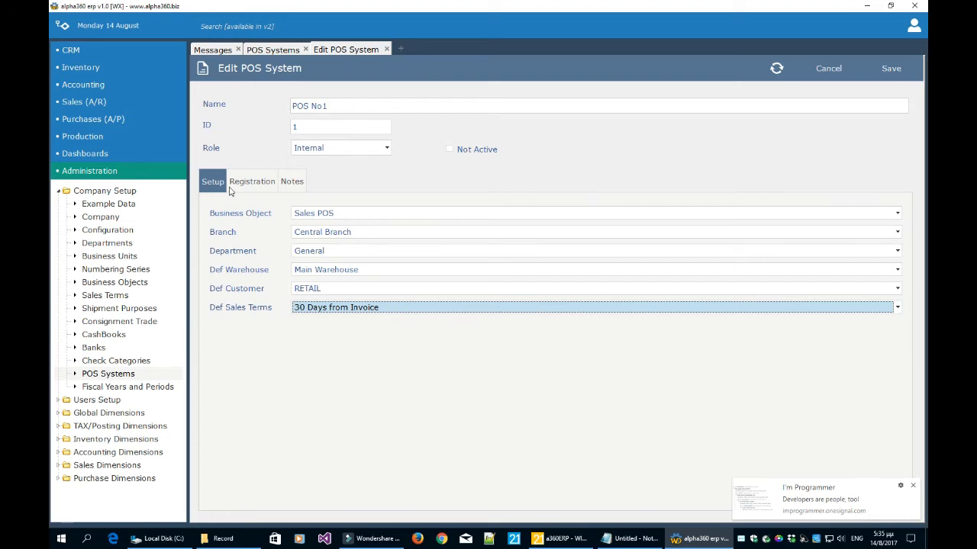
{"action": "left_click", "coordinate": [893, 72]}
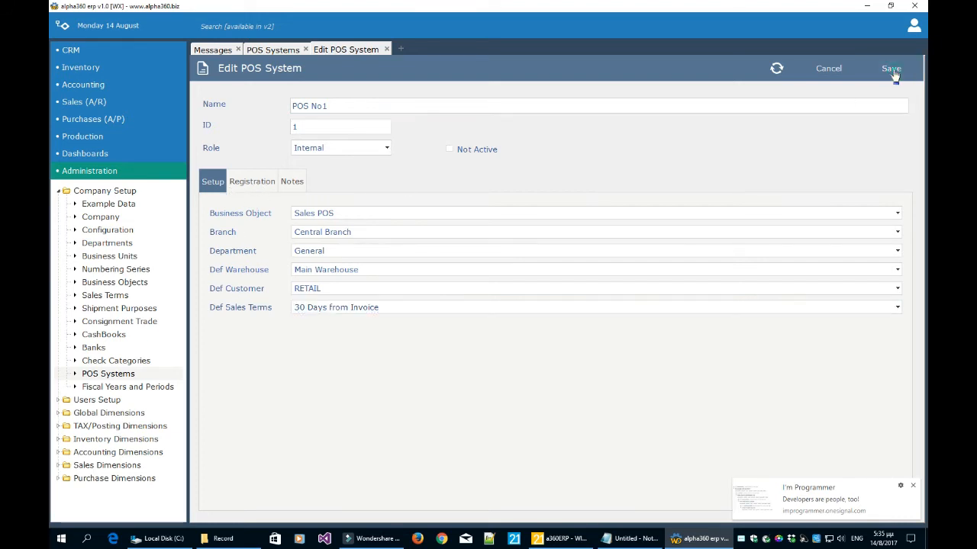
{"action": "left_click", "coordinate": [307, 49]}
- Open the Internal Retail POS from the retail sales workflow and select POS No1 as the POS system
{"action": "left_click", "coordinate": [84, 103]}
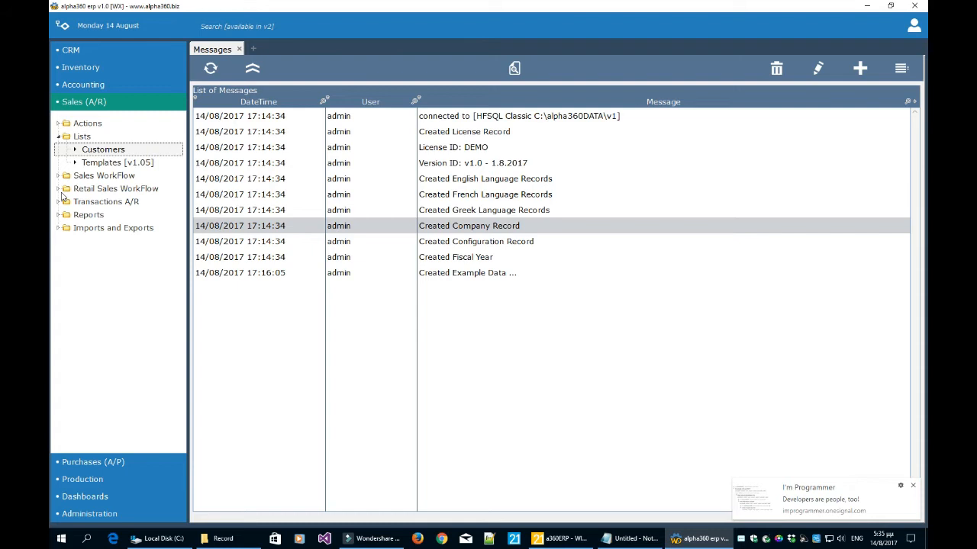
{"action": "left_click", "coordinate": [58, 190]}
{"action": "left_click", "coordinate": [93, 203]}
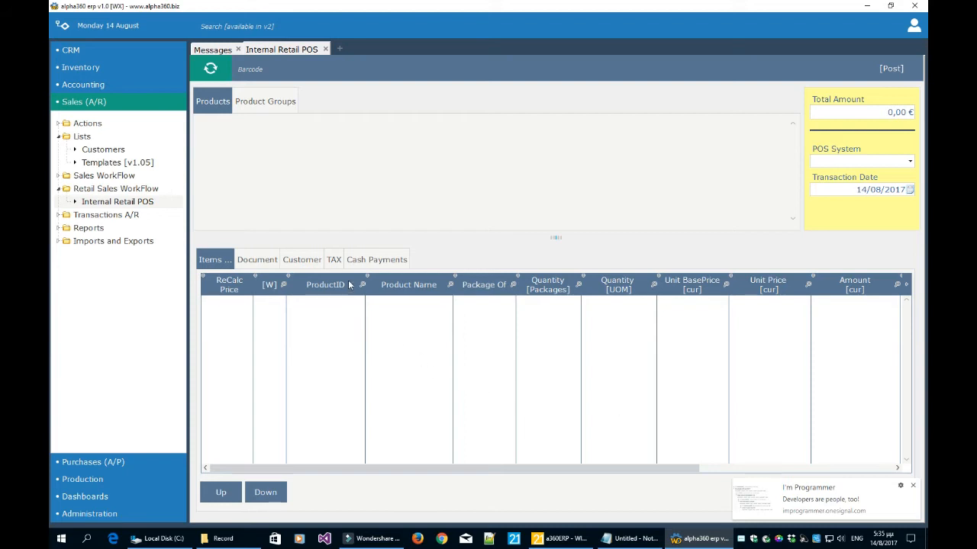
{"action": "left_click", "coordinate": [857, 164]}
{"action": "left_click", "coordinate": [833, 175]}
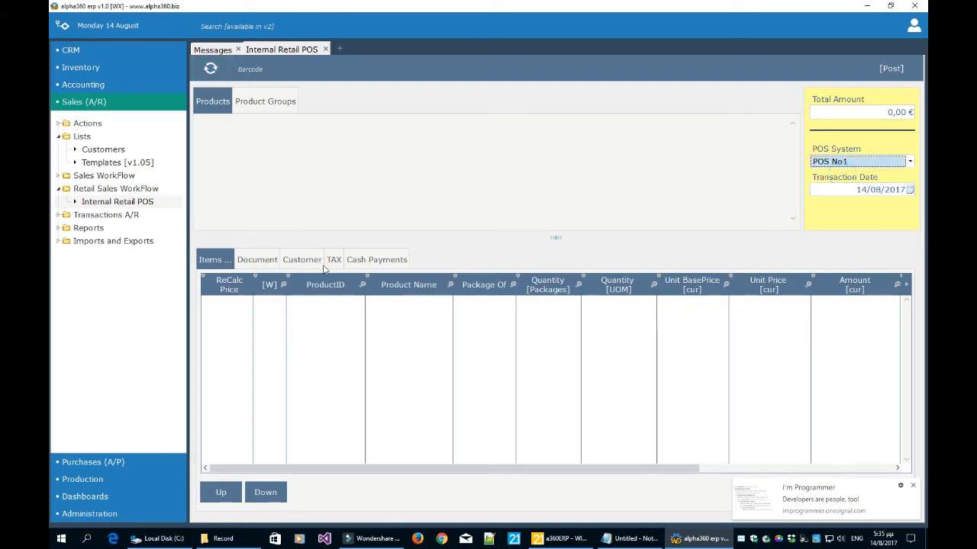
- Review the document, customer and cash payment defaults of the retail POS transaction, then close it
{"action": "left_click", "coordinate": [256, 262]}
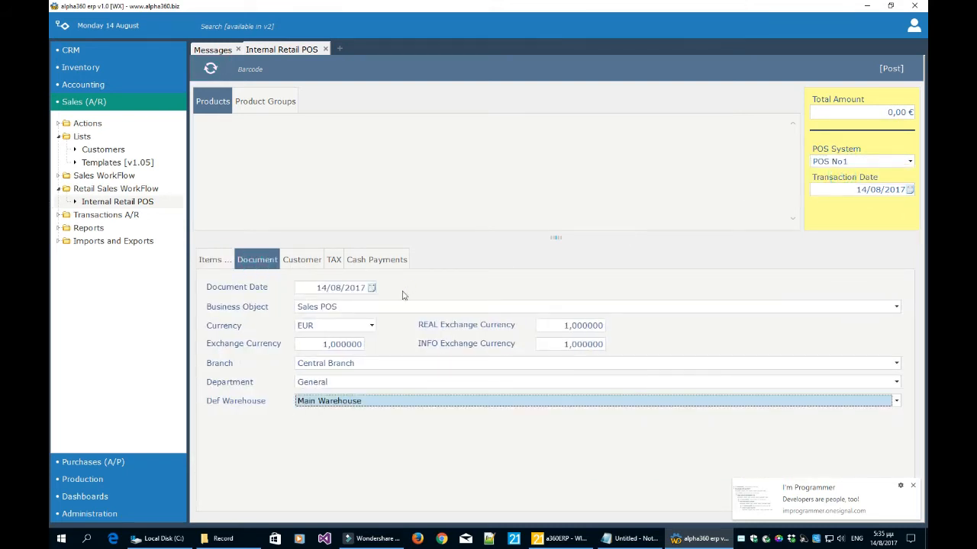
{"action": "left_click", "coordinate": [305, 260]}
{"action": "left_click", "coordinate": [377, 260]}
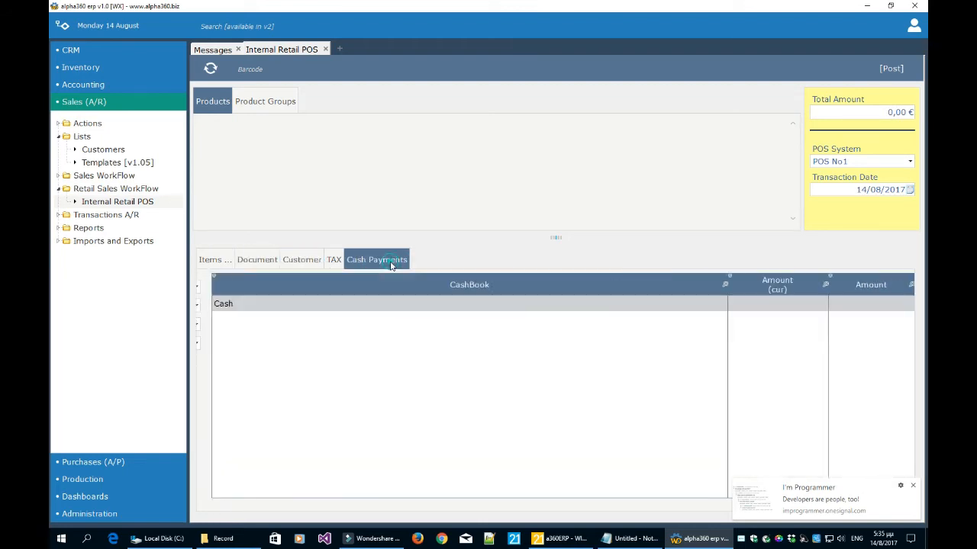
{"action": "left_click", "coordinate": [226, 264]}
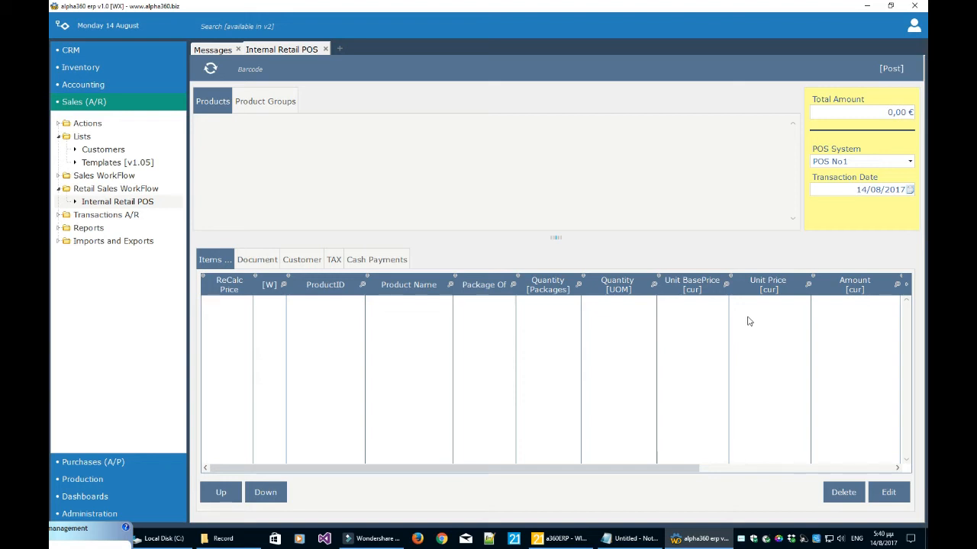
{"action": "left_click", "coordinate": [325, 50]}
- Start a new product in the Inventory products list with the product ID n0 1 and description Product 1
{"action": "left_click", "coordinate": [80, 67]}
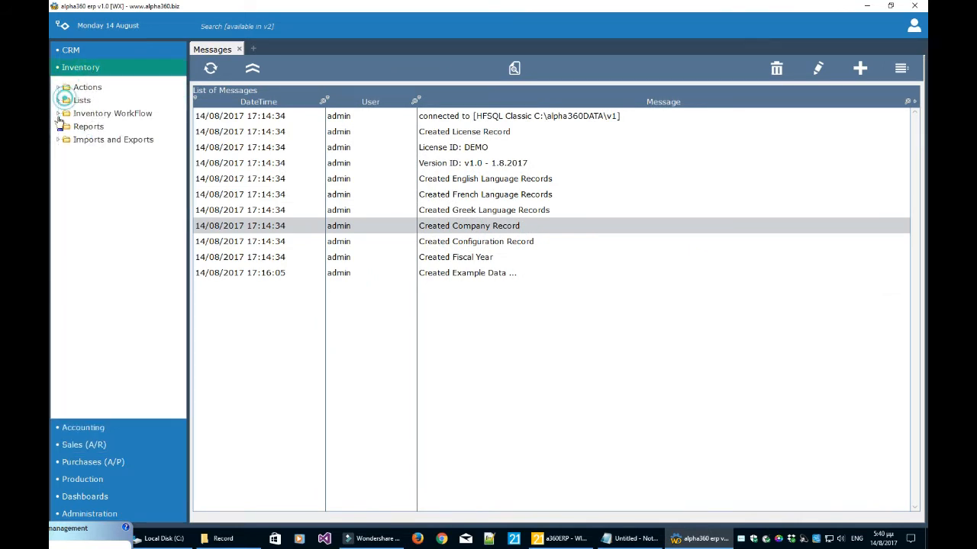
{"action": "left_click", "coordinate": [58, 100]}
{"action": "left_click", "coordinate": [107, 116]}
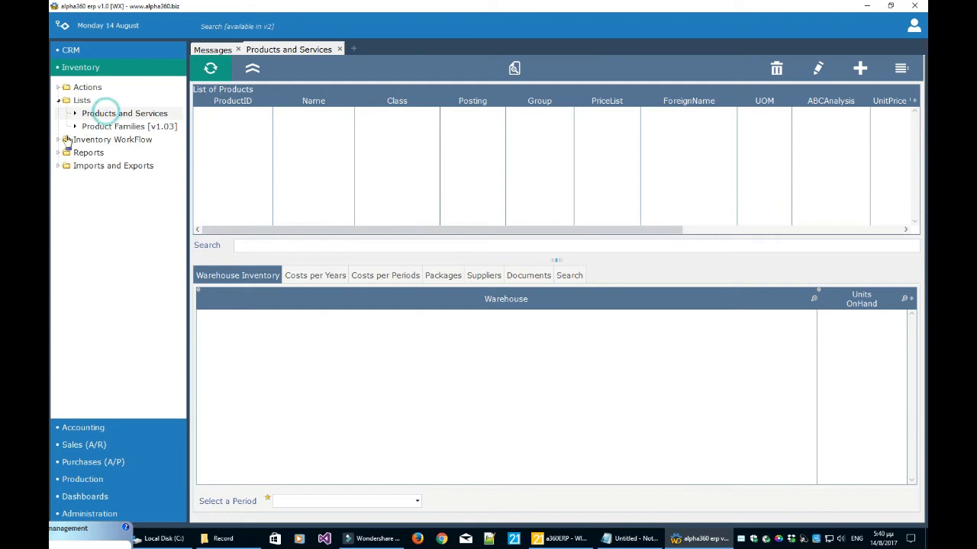
{"action": "left_click", "coordinate": [860, 68]}
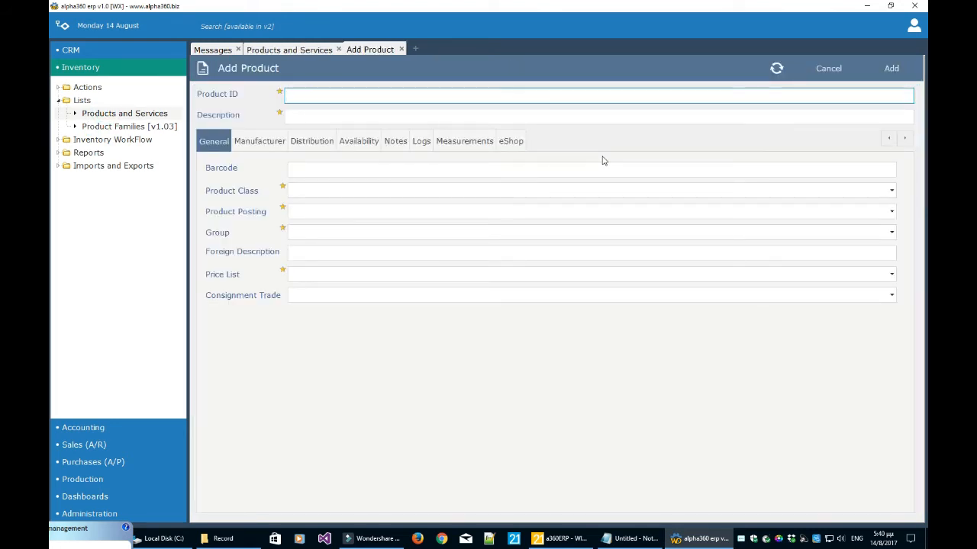
{"action": "type", "text": "n0 1"}
{"action": "key", "text": "Tab"}
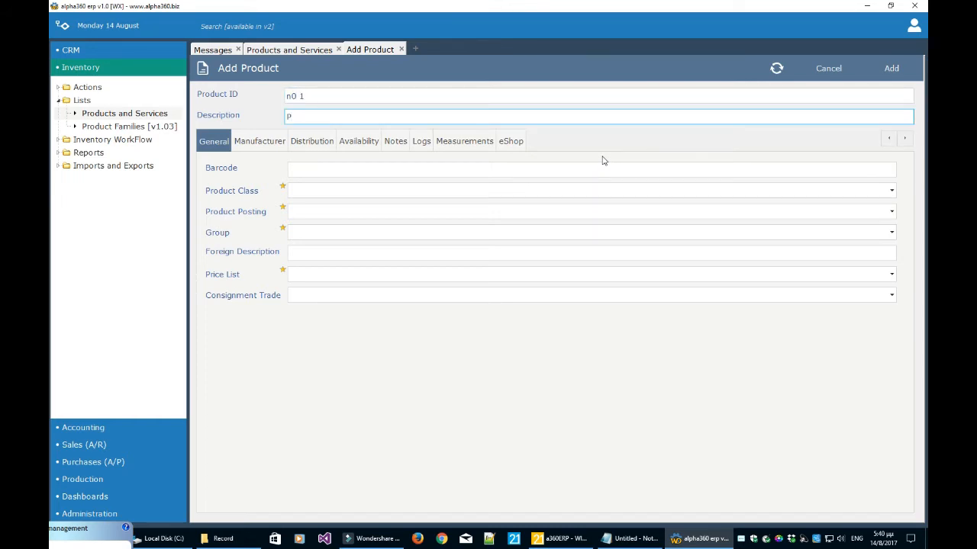
{"action": "type", "text": "Product 1"}
{"action": "key", "text": "Tab"}
- Set the product class to Electronics, the product posting to HIGH VAT, and both group and price list to "-"
{"action": "left_click", "coordinate": [347, 193]}
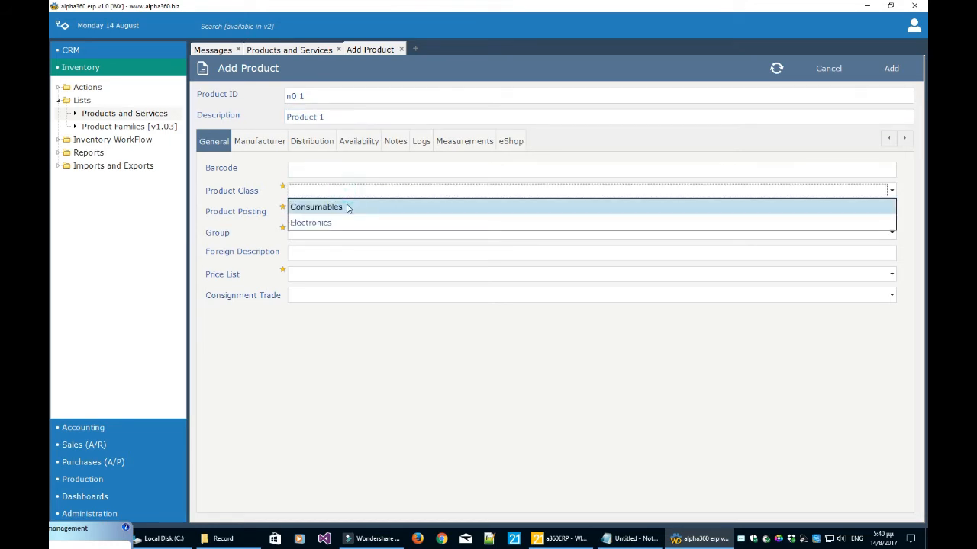
{"action": "left_click", "coordinate": [338, 222]}
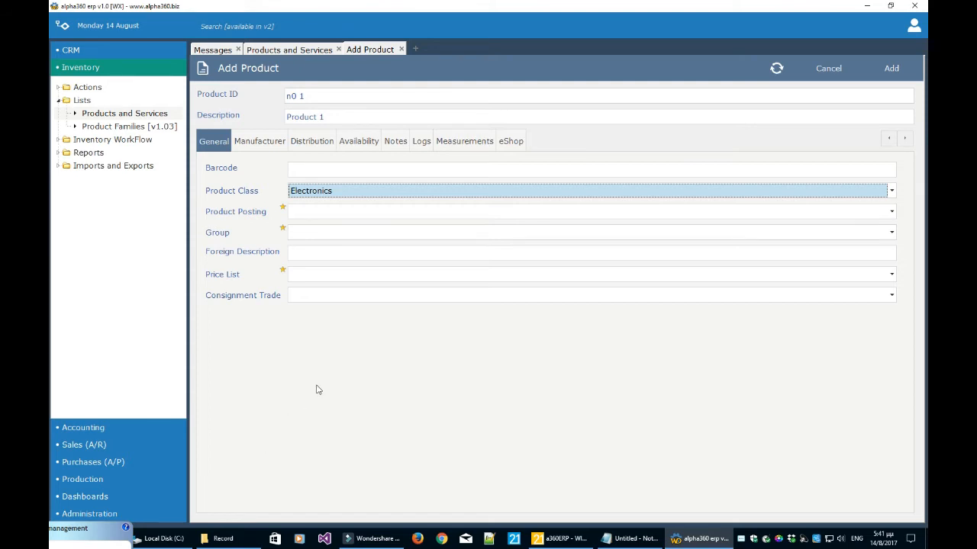
{"action": "left_click", "coordinate": [331, 211]}
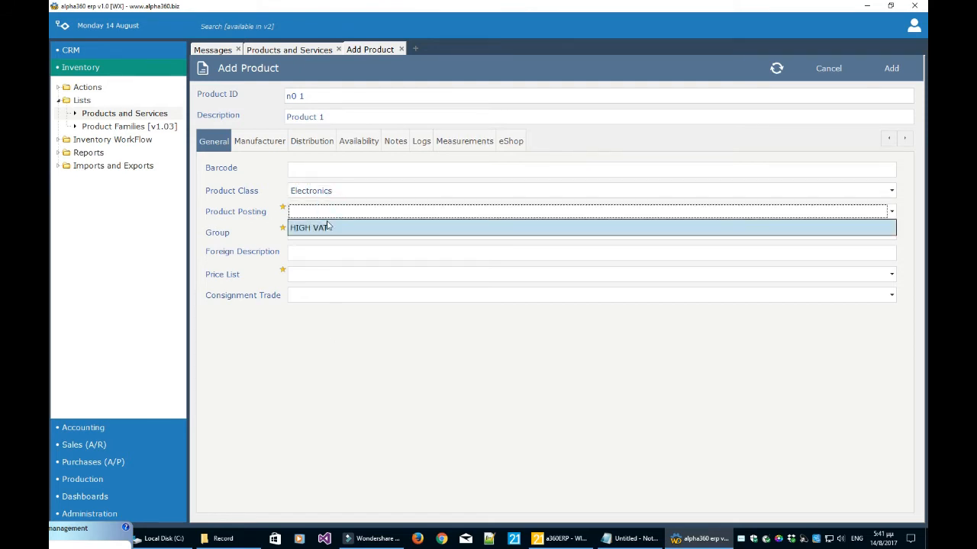
{"action": "left_click", "coordinate": [327, 231]}
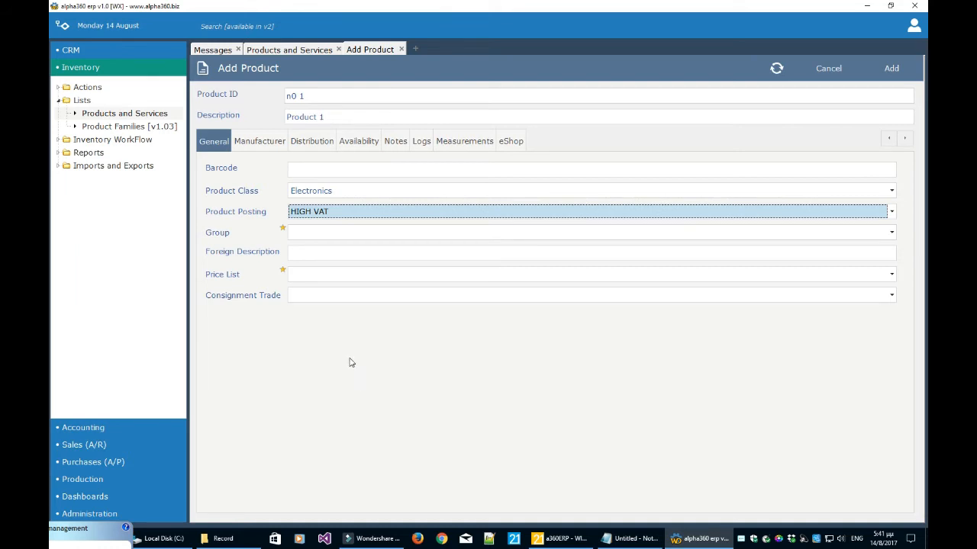
{"action": "left_click", "coordinate": [307, 232]}
{"action": "left_click", "coordinate": [301, 247]}
{"action": "left_click", "coordinate": [300, 273]}
{"action": "left_click", "coordinate": [300, 290]}
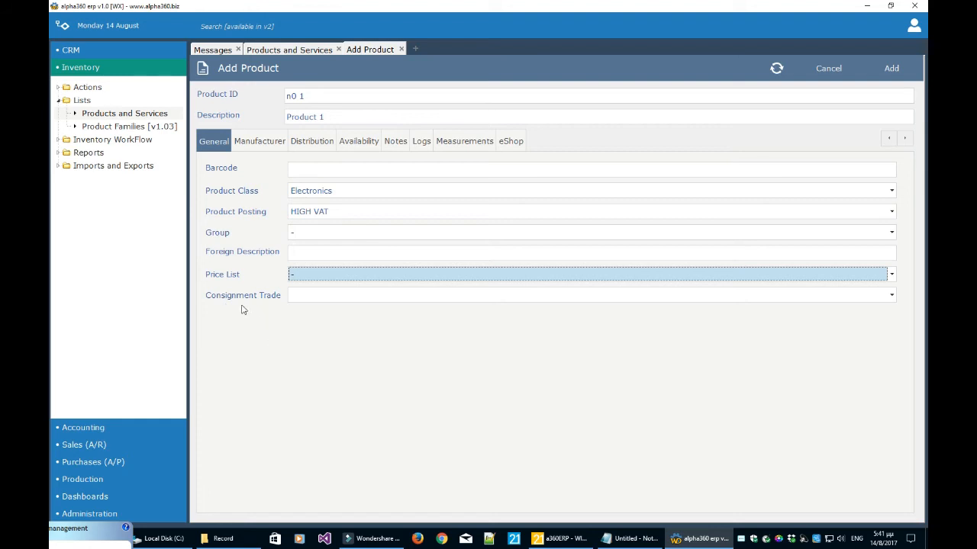
- Set the product's manufacturer to "-" and its unit of measure to EACH
{"action": "left_click", "coordinate": [273, 146]}
{"action": "left_click", "coordinate": [299, 170]}
{"action": "left_click", "coordinate": [300, 186]}
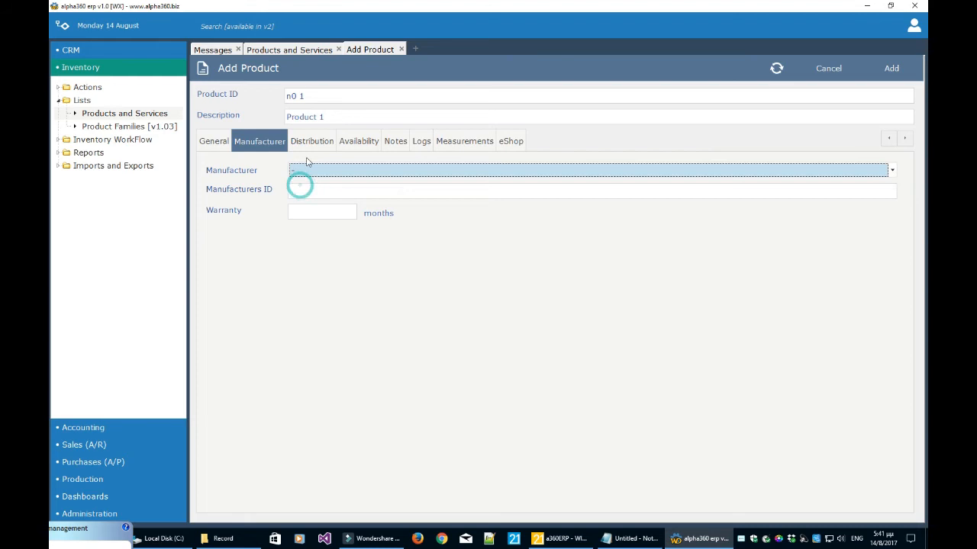
{"action": "left_click", "coordinate": [311, 141]}
{"action": "left_click", "coordinate": [319, 167]}
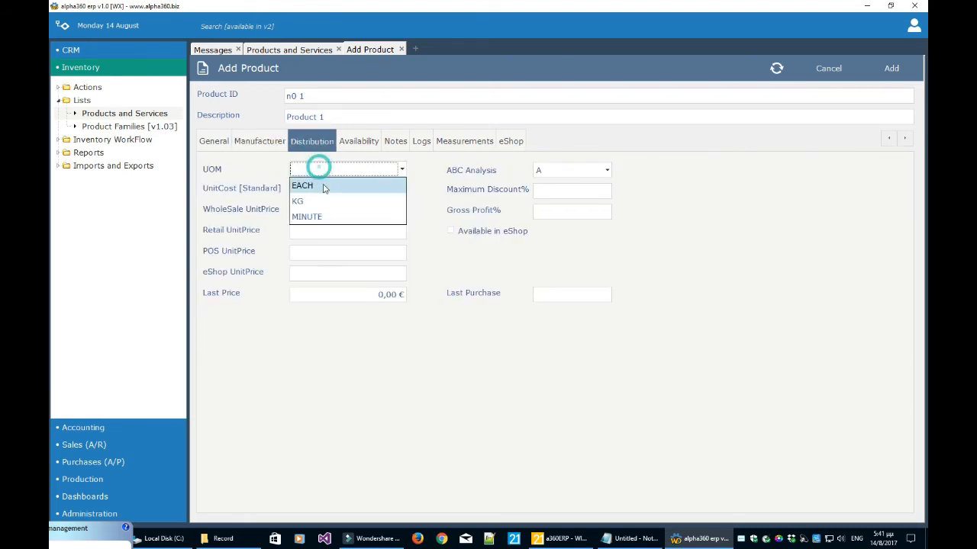
{"action": "left_click", "coordinate": [323, 188]}
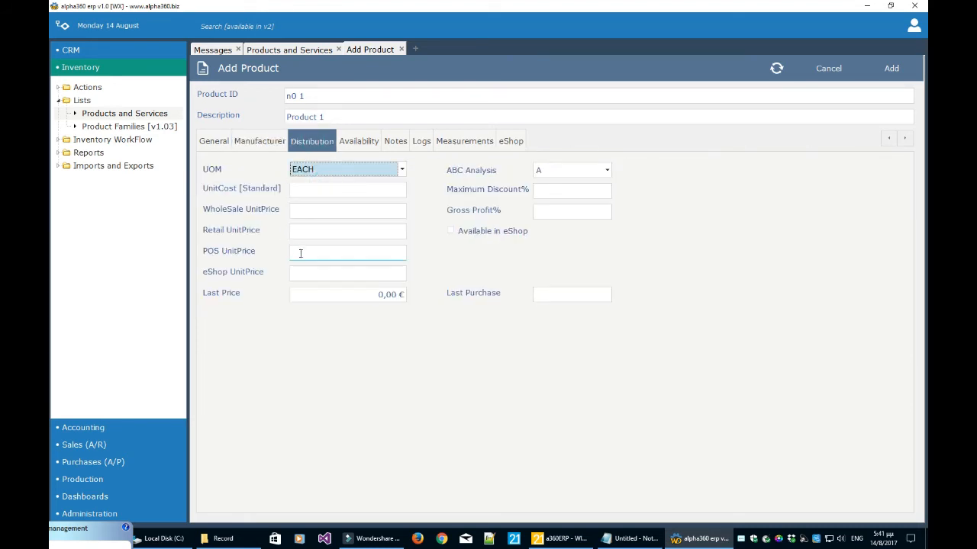
- Set the wholesale unit price to 100 €, add the product, and close the products list
{"action": "left_click", "coordinate": [357, 211]}
{"action": "type", "text": "100"}
{"action": "key", "text": "Tab"}
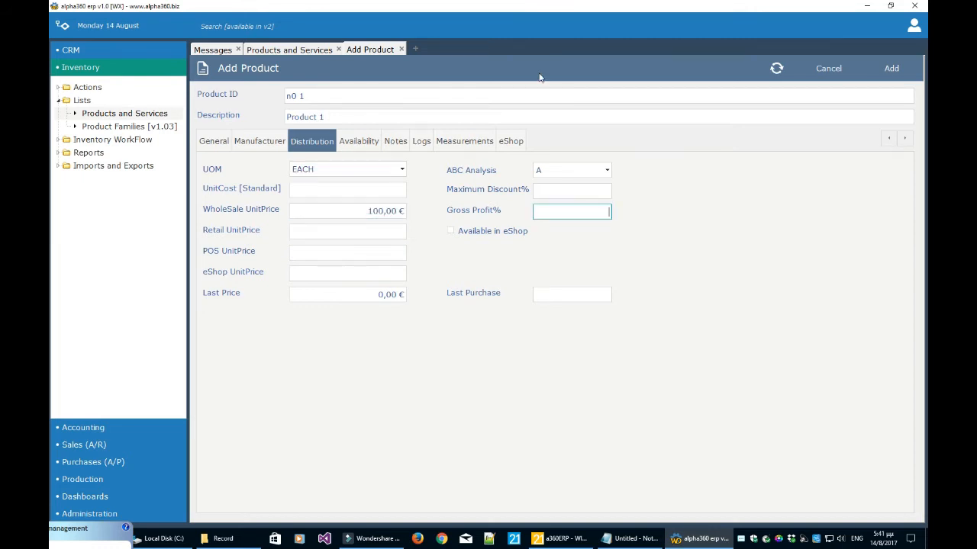
{"action": "left_click", "coordinate": [889, 68]}
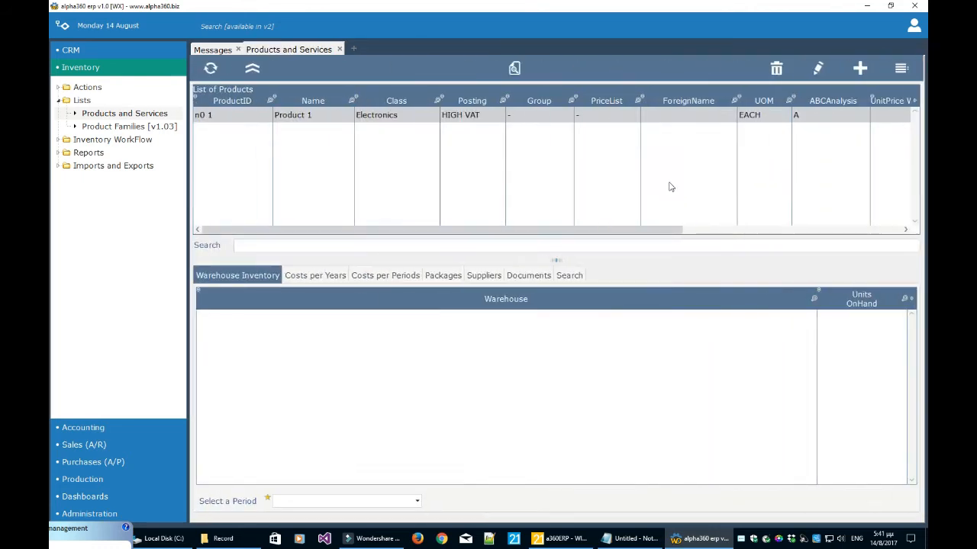
{"action": "left_click", "coordinate": [340, 49]}
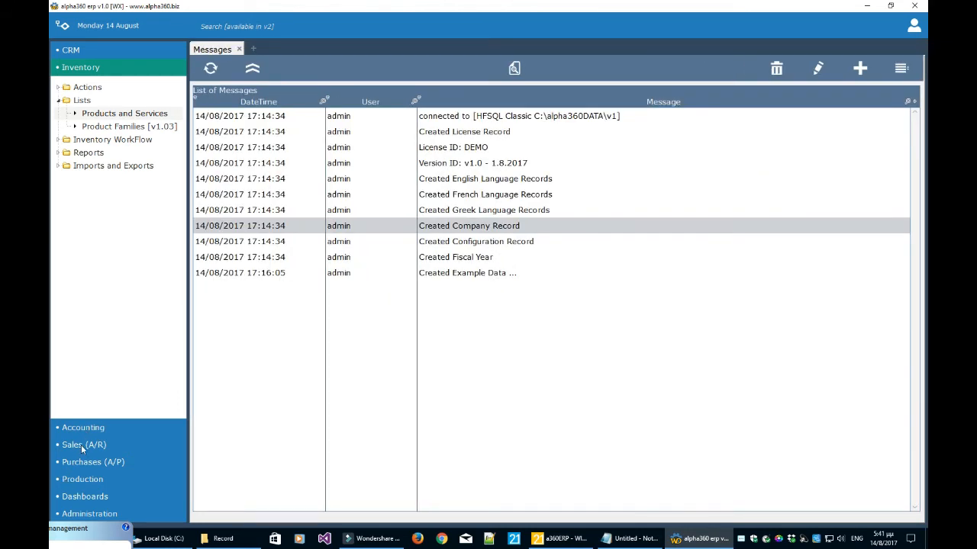
- Start a new customer in the Sales customers list, enter its VAT number, and try to look it up in VIES
{"action": "left_click", "coordinate": [83, 445]}
{"action": "left_click", "coordinate": [100, 151]}
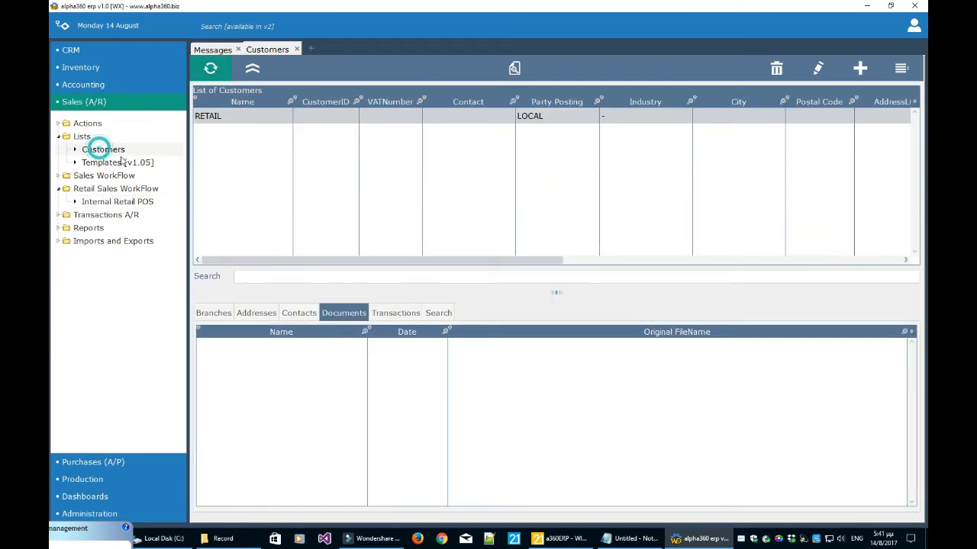
{"action": "left_click", "coordinate": [861, 70]}
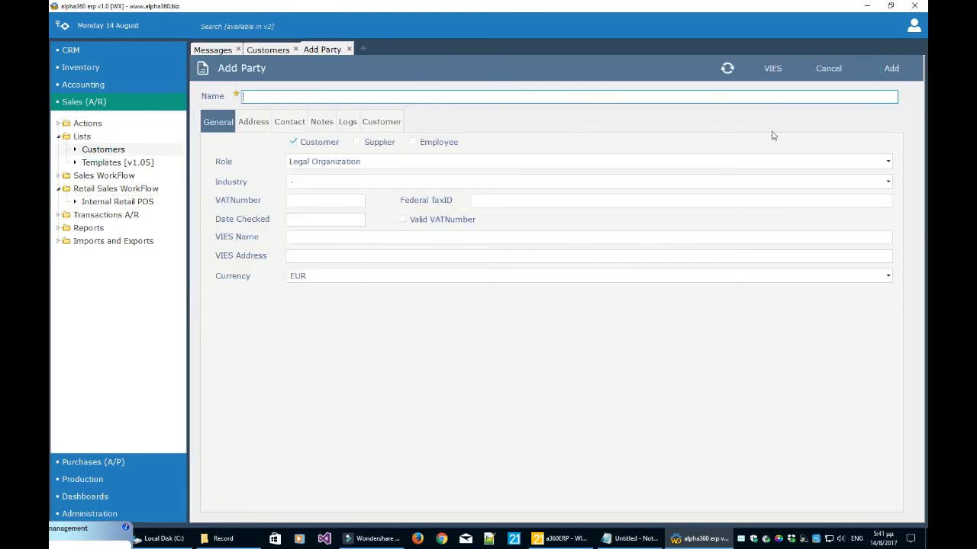
{"action": "left_click", "coordinate": [314, 202]}
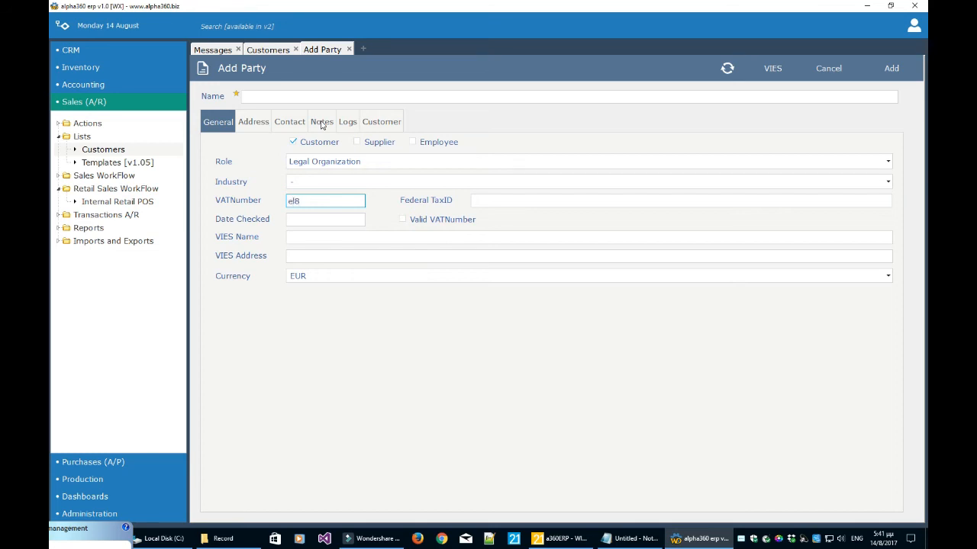
{"action": "key", "text": "Tab"}
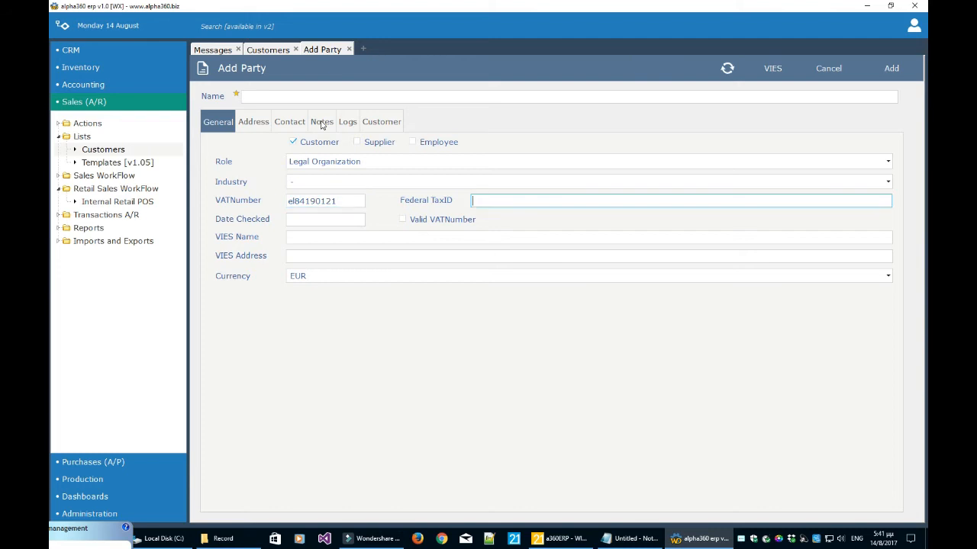
{"action": "left_click", "coordinate": [772, 69]}
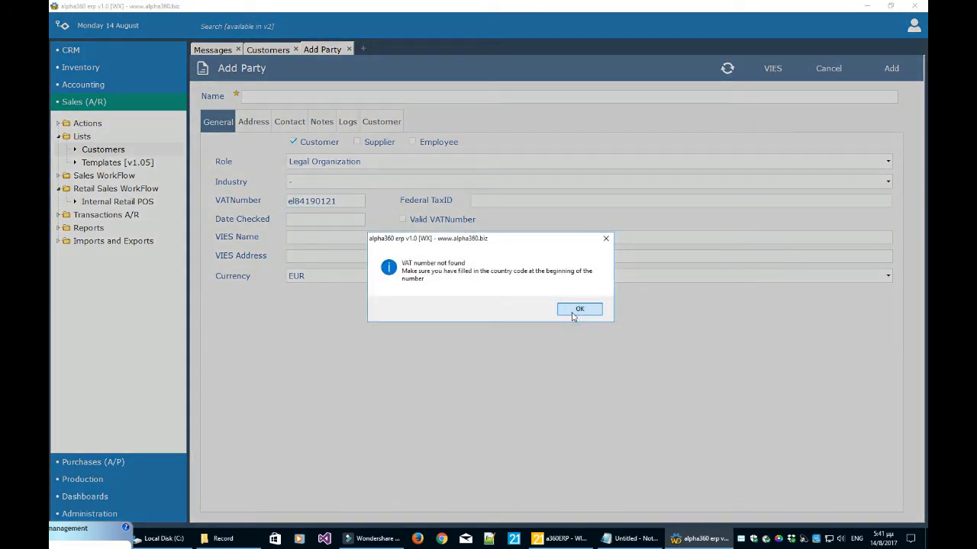
{"action": "left_click", "coordinate": [577, 309]}
- Insert a 0 after the country code in the customer's VAT number and run the VIES check again
{"action": "double_click", "coordinate": [345, 201]}
{"action": "left_click", "coordinate": [294, 200]}
{"action": "type", "text": "0"}
{"action": "left_click", "coordinate": [772, 68]}
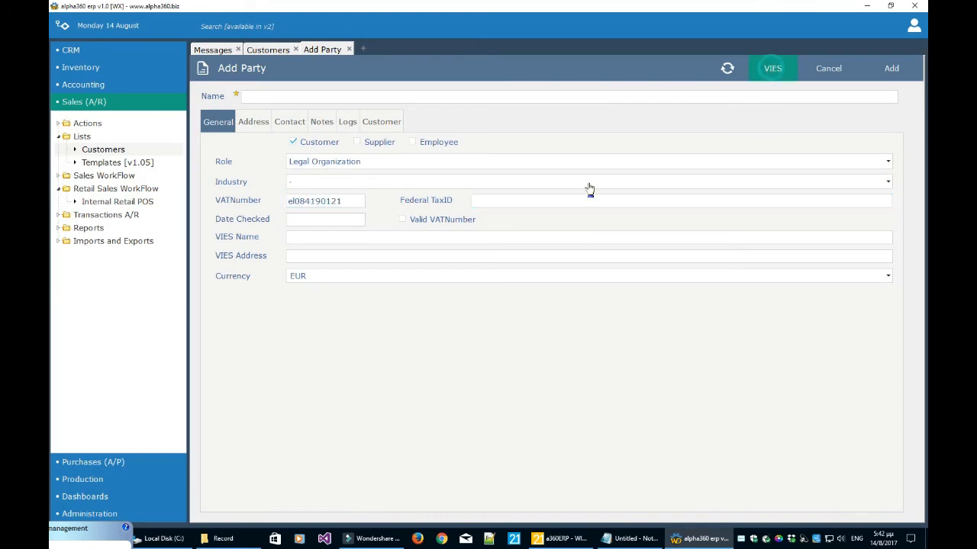
- Copy the company name from the VIES Name field into the customer's Name field
{"action": "left_click", "coordinate": [342, 98]}
{"action": "left_click", "coordinate": [419, 234]}
{"action": "left_click_drag", "start_coordinate": [552, 237], "coordinate": [286, 238]}
{"action": "key", "text": "ctrl+c"}
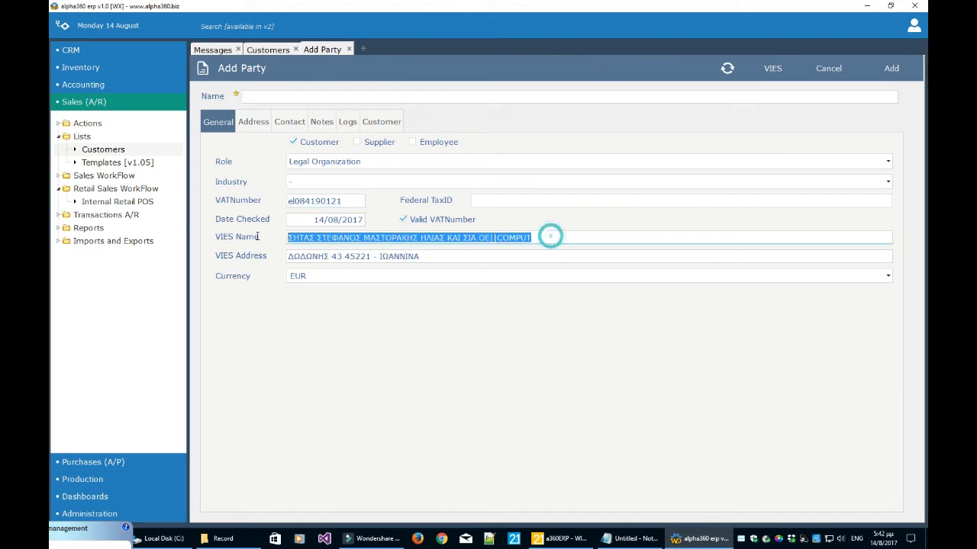
{"action": "left_click", "coordinate": [338, 96]}
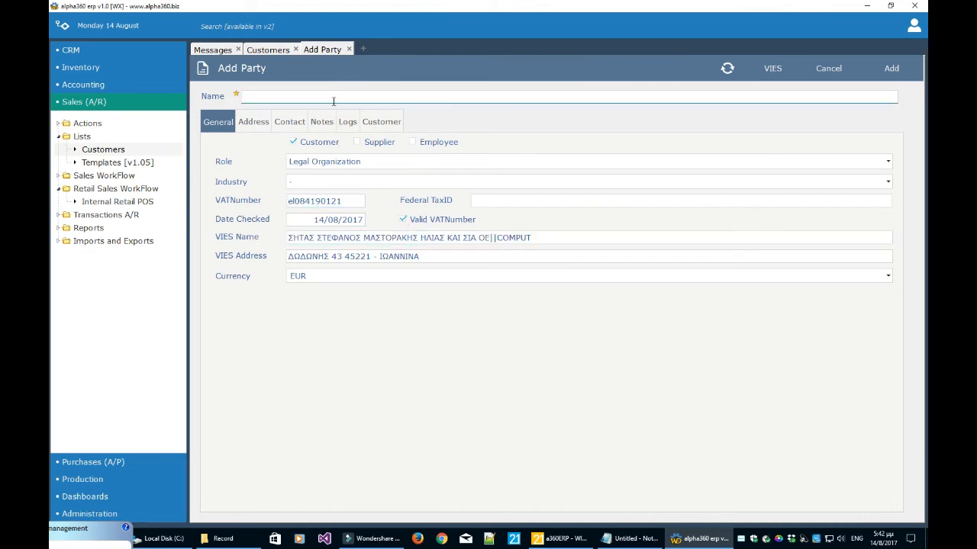
{"action": "key", "text": "ctrl+v"}
- Set the customer group to "-", the customer posting to LOCAL, and the customer area to "-"
{"action": "left_click", "coordinate": [372, 124]}
{"action": "left_click", "coordinate": [305, 191]}
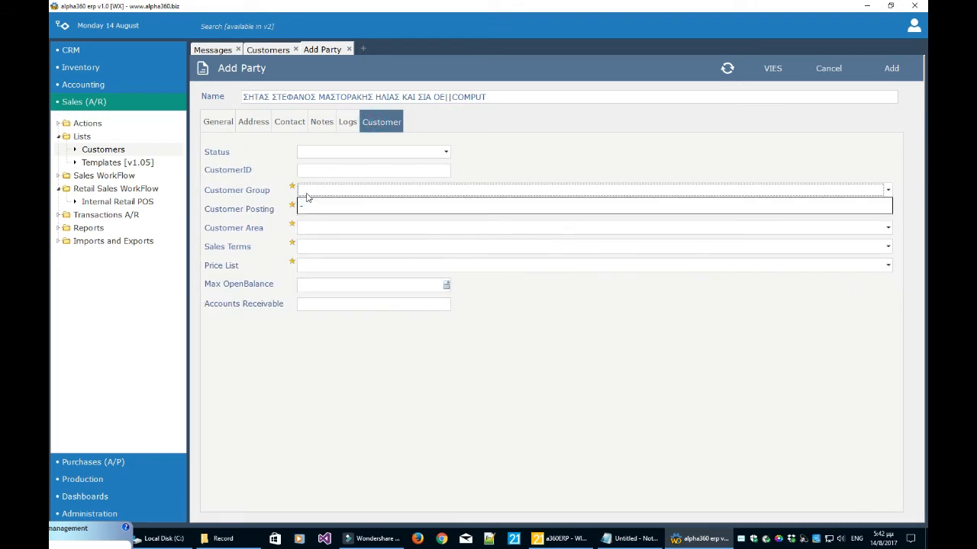
{"action": "left_click", "coordinate": [306, 222]}
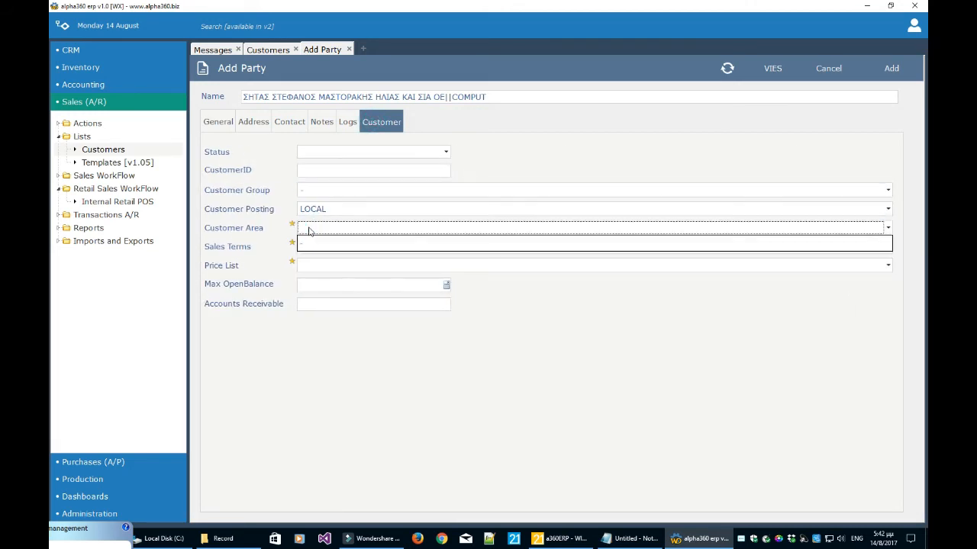
{"action": "left_click", "coordinate": [308, 245]}
- Set the sales terms to 30 Days from Invoice and the price list to WholeSale, add the customer, and close the customers list
{"action": "left_click", "coordinate": [314, 262]}
{"action": "left_click", "coordinate": [313, 265]}
{"action": "left_click", "coordinate": [316, 282]}
{"action": "left_click", "coordinate": [312, 267]}
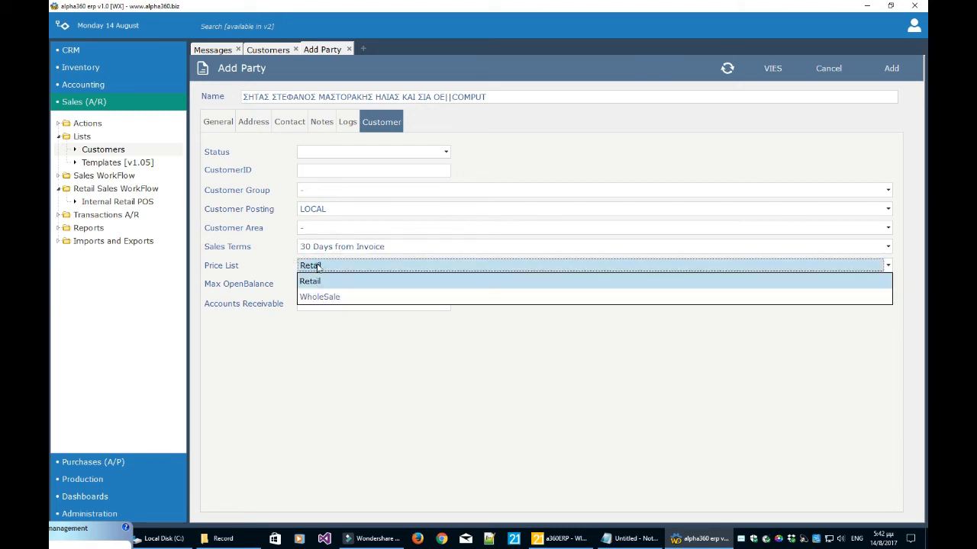
{"action": "left_click", "coordinate": [316, 298]}
{"action": "left_click", "coordinate": [889, 68]}
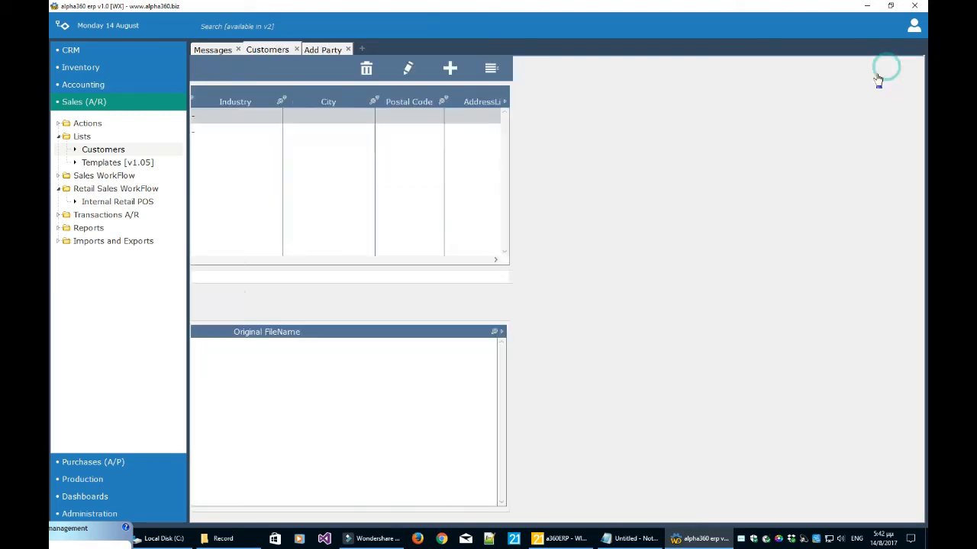
{"action": "left_click", "coordinate": [297, 50]}
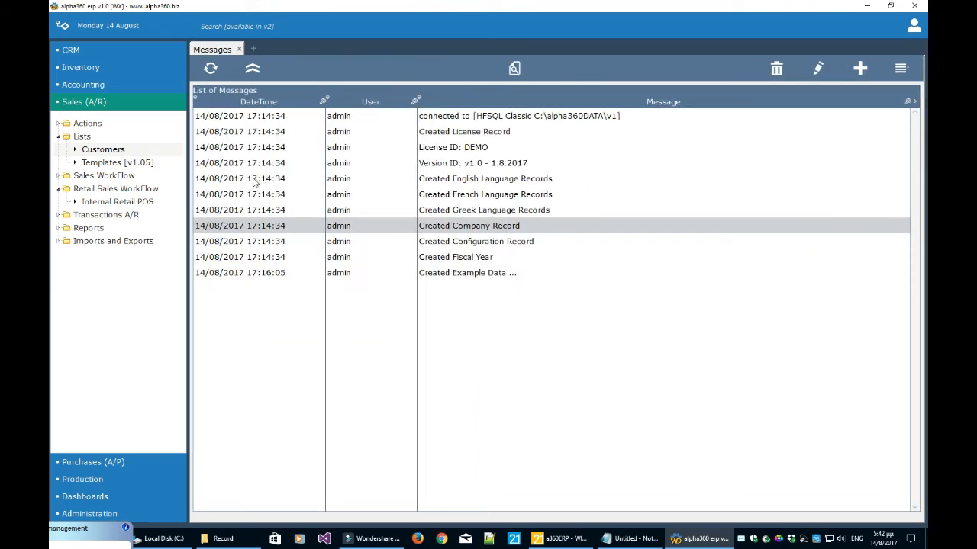
- Start a new shipment from the Sales WorkFlow shipments list with the business object Sales Shipment
{"action": "left_click", "coordinate": [61, 137]}
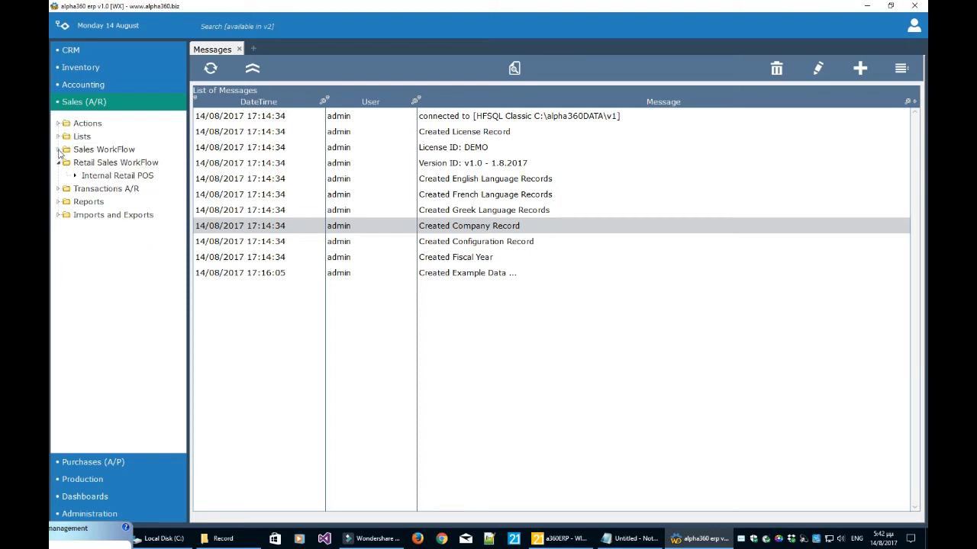
{"action": "left_click", "coordinate": [59, 149]}
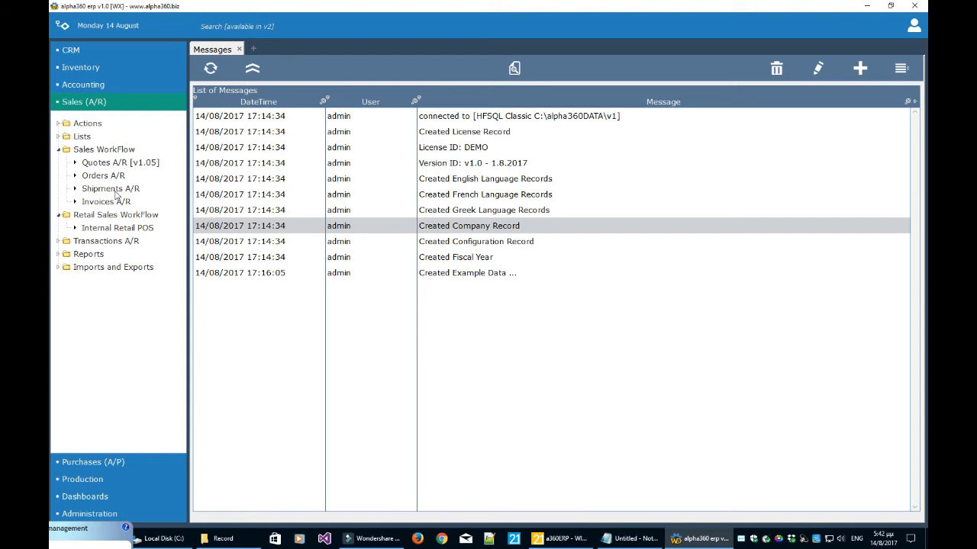
{"action": "left_click", "coordinate": [111, 189]}
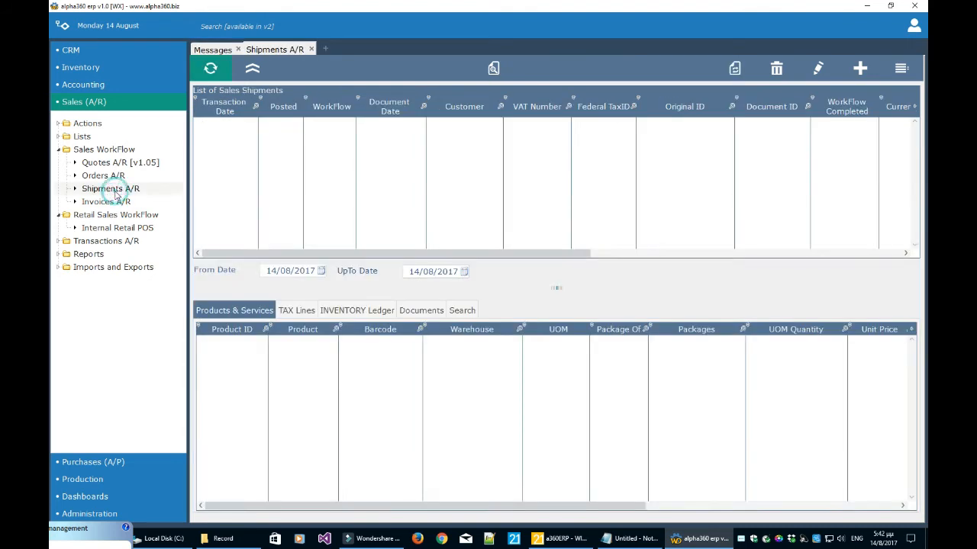
{"action": "left_click", "coordinate": [859, 69]}
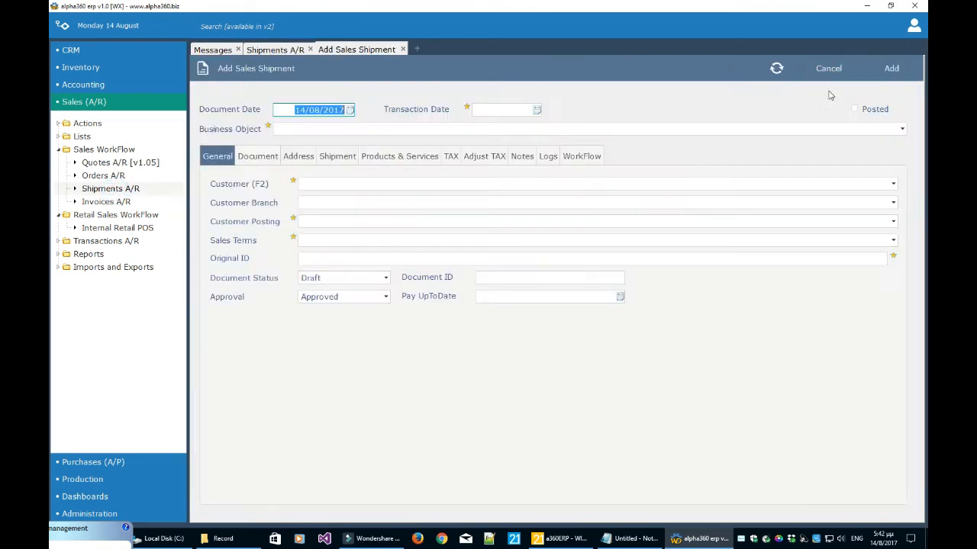
{"action": "left_click", "coordinate": [362, 131]}
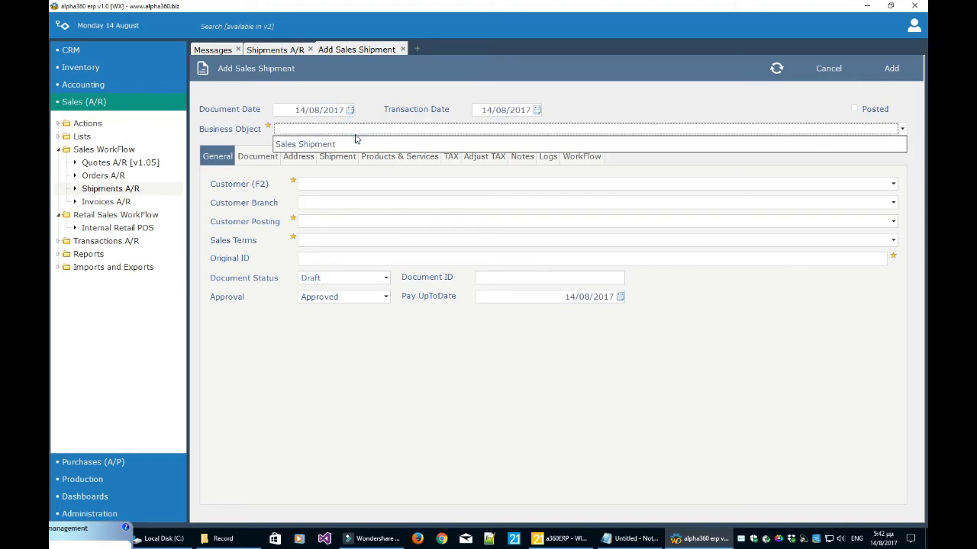
{"action": "left_click", "coordinate": [355, 145]}
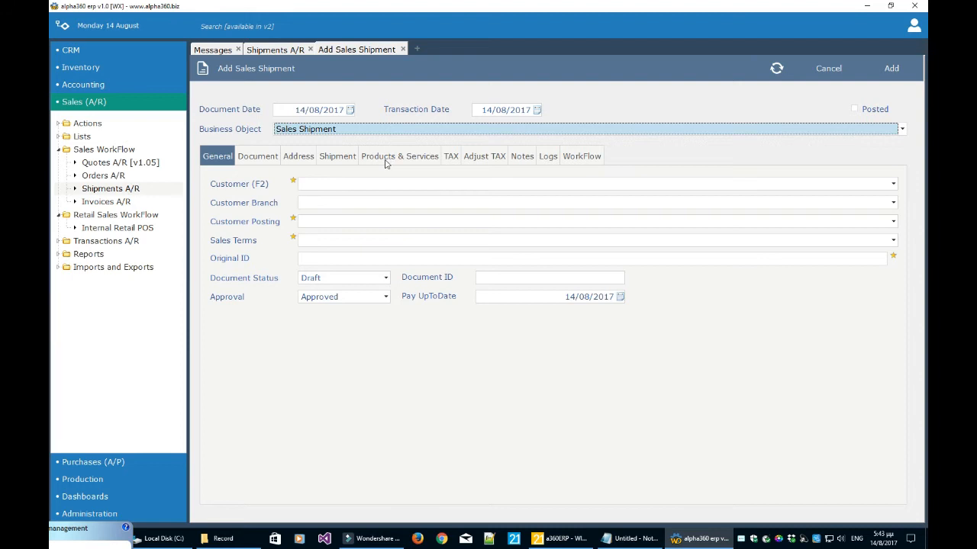
- Select the newly added company as the shipment's customer, open the customer lookup window, and close it without picking a record
{"action": "left_click", "coordinate": [359, 186]}
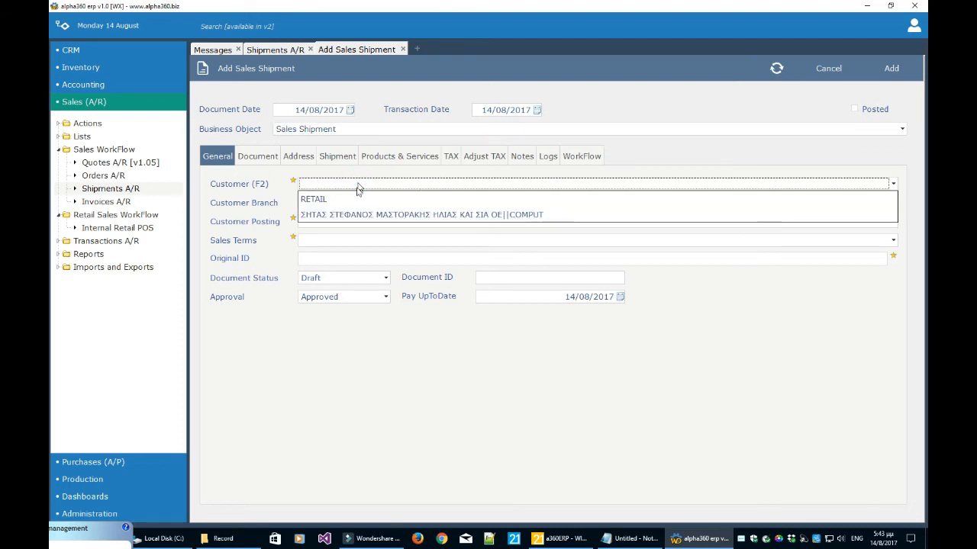
{"action": "left_click", "coordinate": [358, 216]}
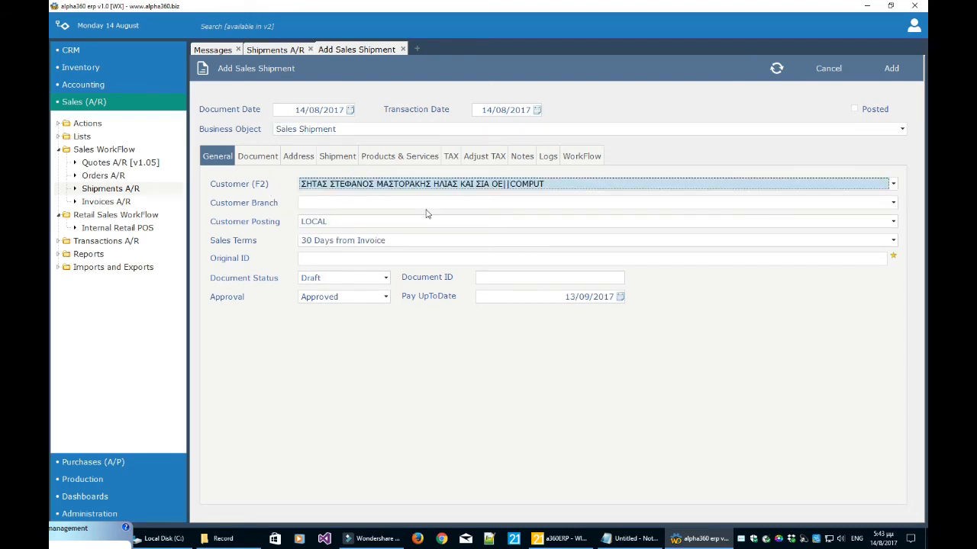
{"action": "key", "text": "F2"}
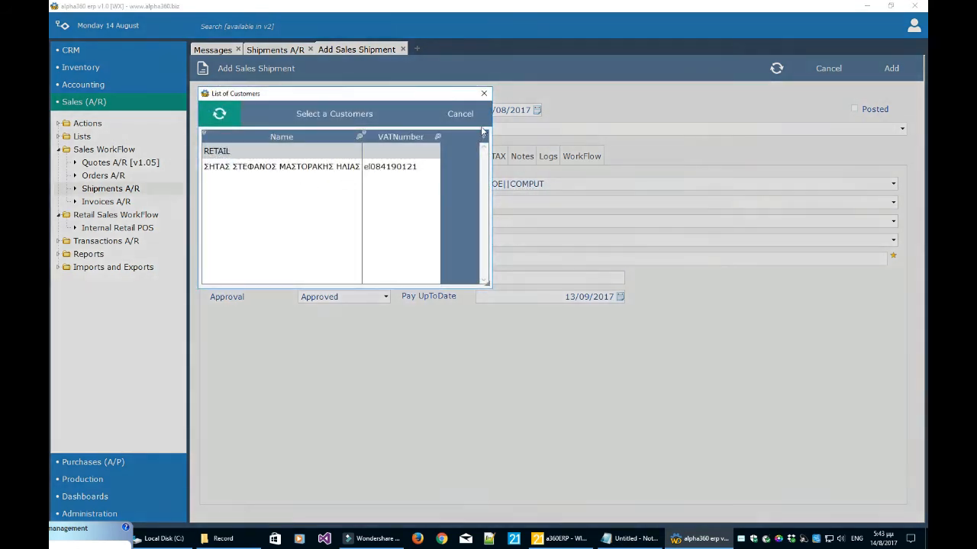
{"action": "left_click", "coordinate": [483, 95]}
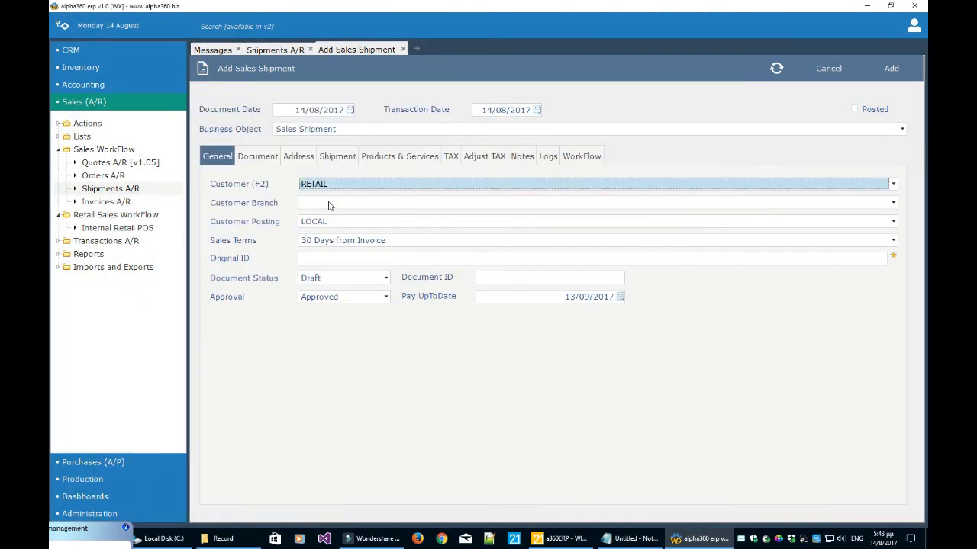
- Set the shipment's customer to the newly added company and check the available customer branches
{"action": "left_click", "coordinate": [328, 201]}
{"action": "left_click", "coordinate": [326, 185]}
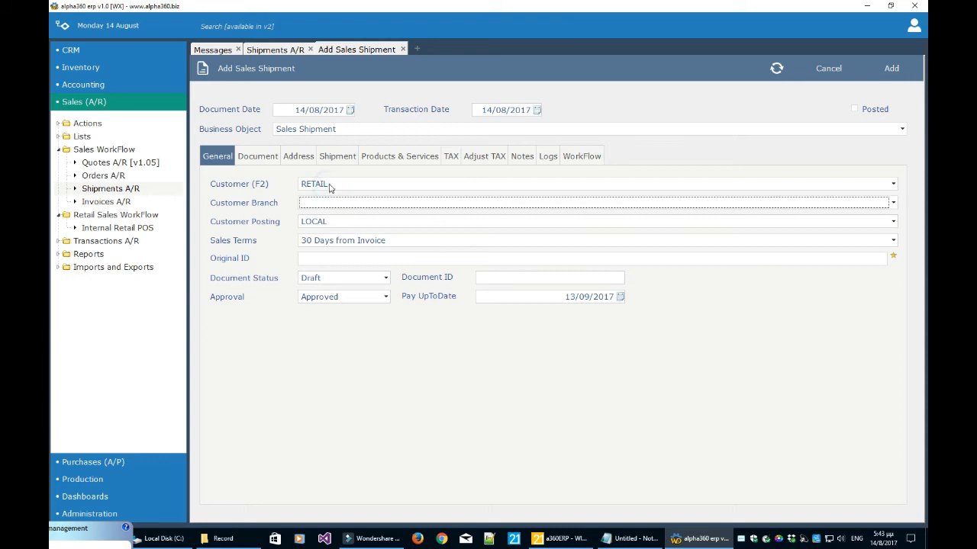
{"action": "left_click", "coordinate": [327, 189]}
{"action": "left_click", "coordinate": [325, 211]}
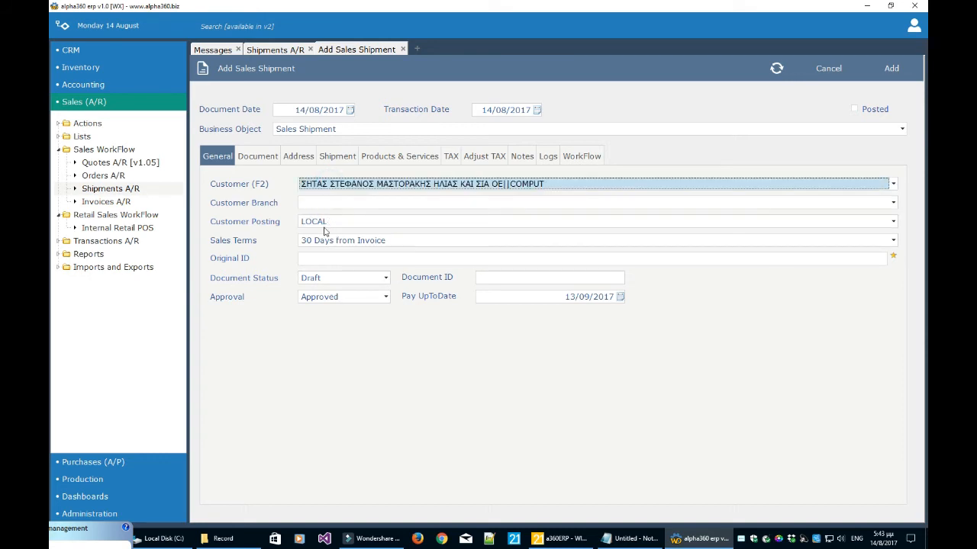
{"action": "left_click", "coordinate": [325, 204]}
{"action": "left_click", "coordinate": [325, 205]}
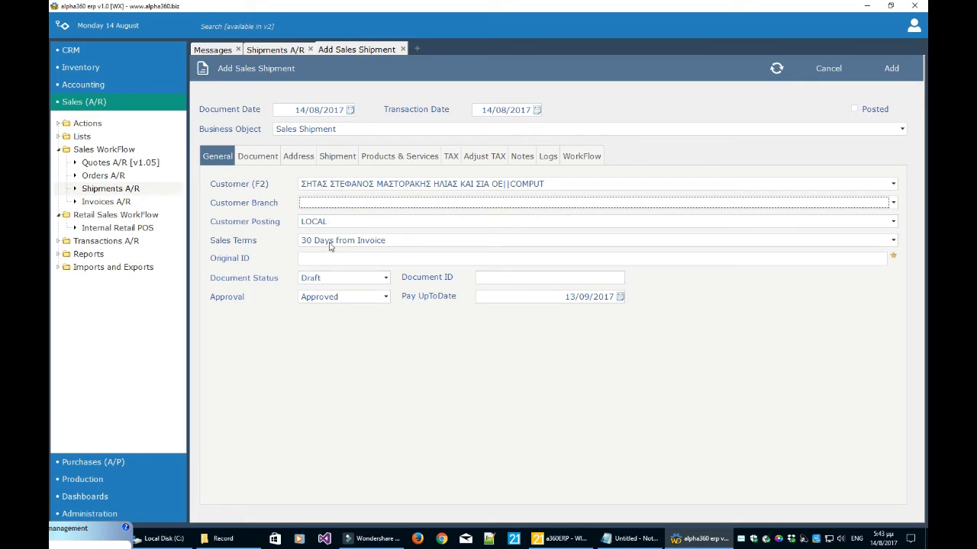
- Review the document and address details of the shipment and set its purpose to Sales
{"action": "left_click", "coordinate": [259, 157]}
{"action": "left_click", "coordinate": [296, 158]}
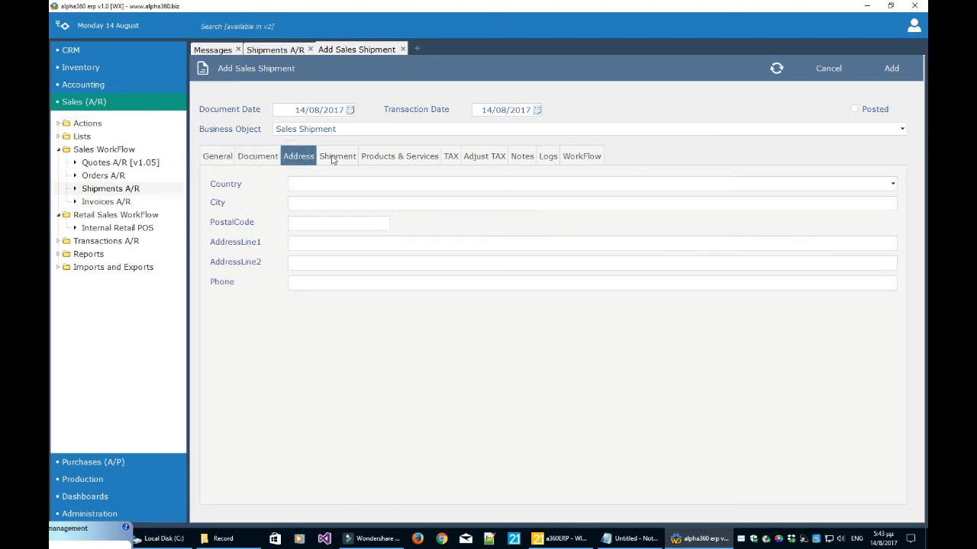
{"action": "left_click", "coordinate": [332, 160]}
{"action": "left_click", "coordinate": [283, 203]}
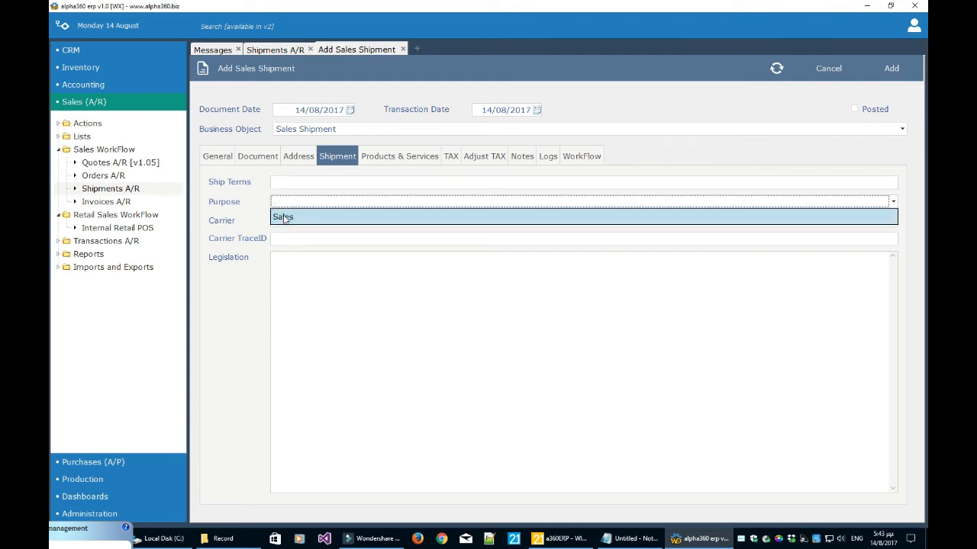
{"action": "left_click", "coordinate": [284, 218]}
- Insert Product 1 into the shipment's products and services with a package quantity of 1
{"action": "left_click", "coordinate": [393, 160]}
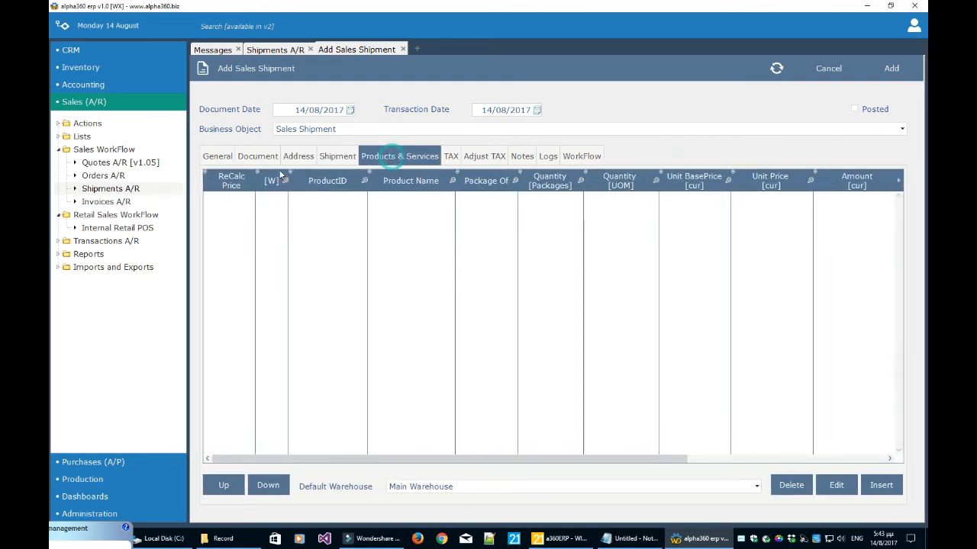
{"action": "left_click", "coordinate": [881, 486]}
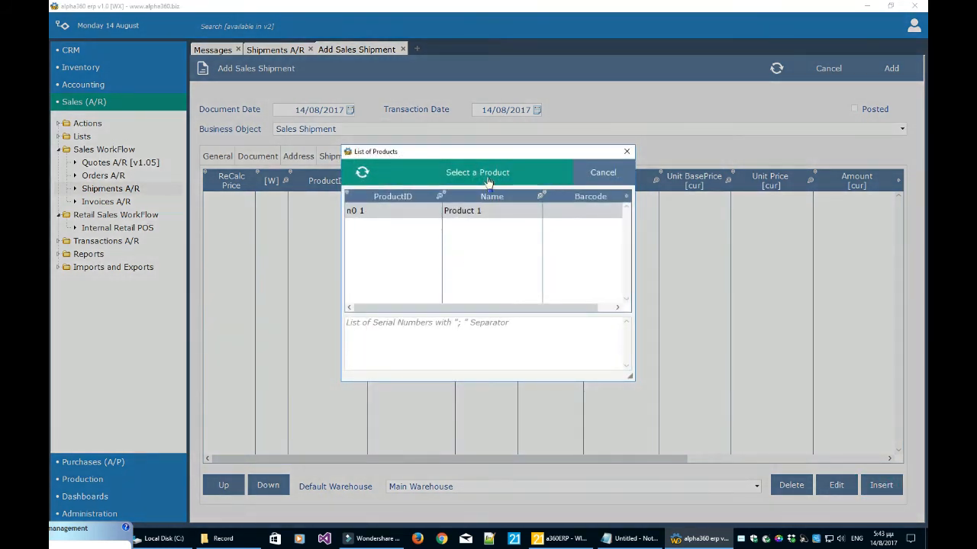
{"action": "left_click", "coordinate": [487, 180]}
{"action": "type", "text": "1"}
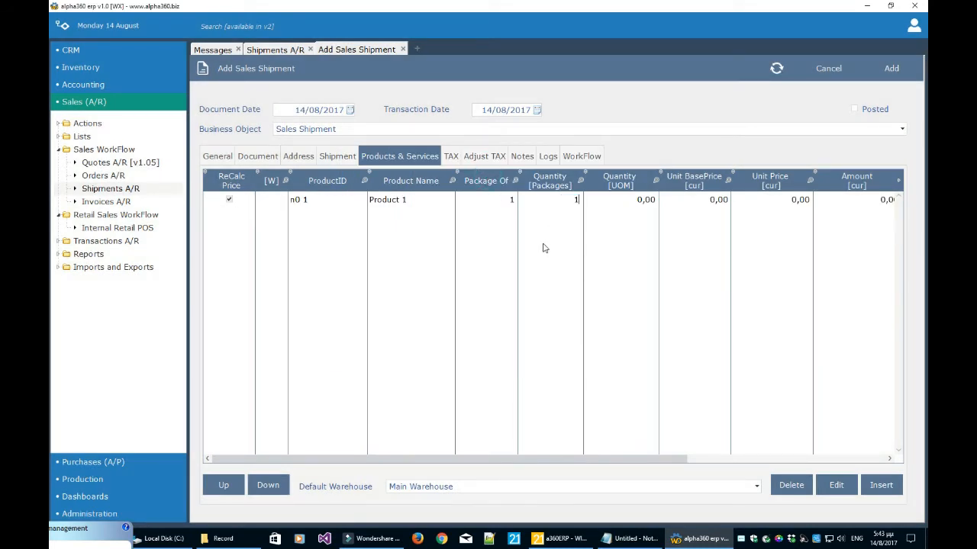
{"action": "key", "text": "Return"}
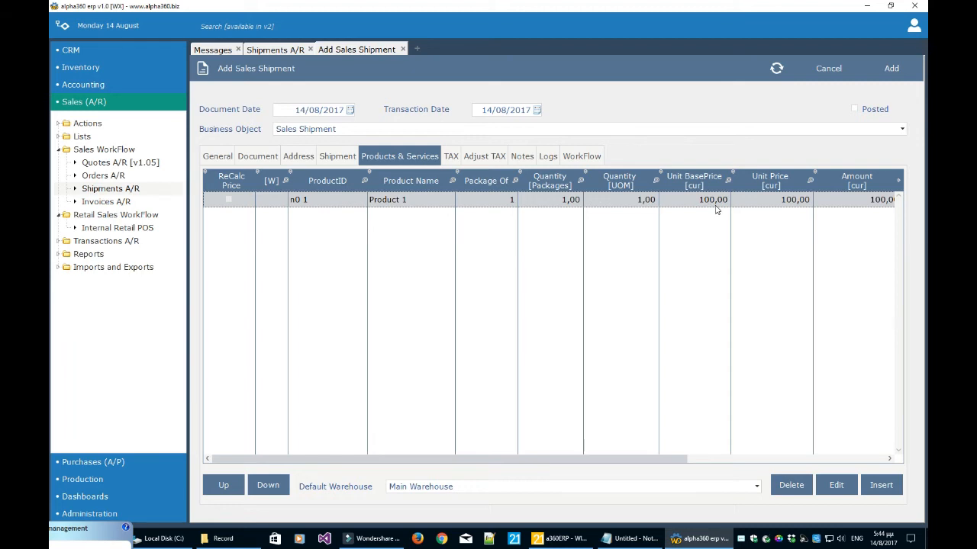
- Check the shipment's tax line against its product line and add the sales shipment
{"action": "left_click", "coordinate": [455, 158]}
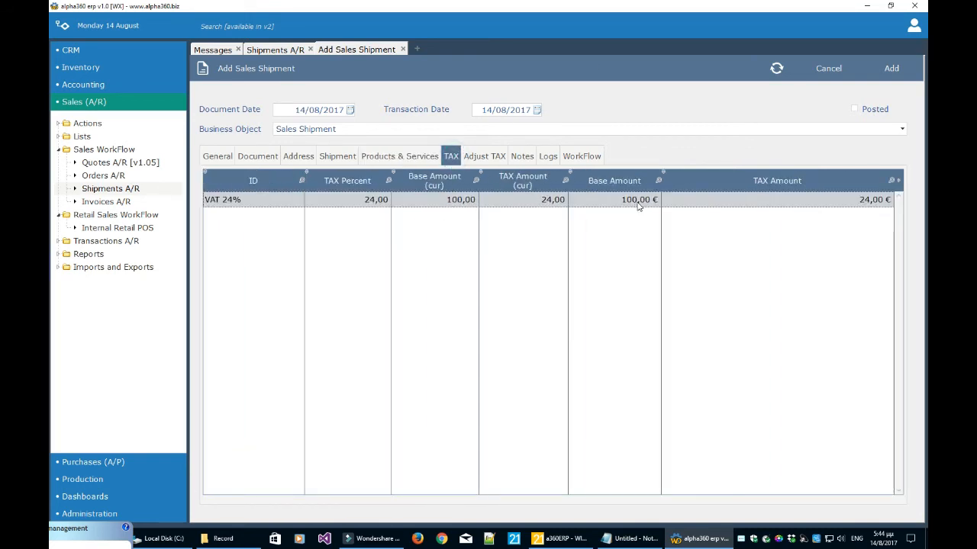
{"action": "left_click", "coordinate": [422, 157]}
{"action": "left_click", "coordinate": [451, 156]}
{"action": "left_click", "coordinate": [891, 69]}
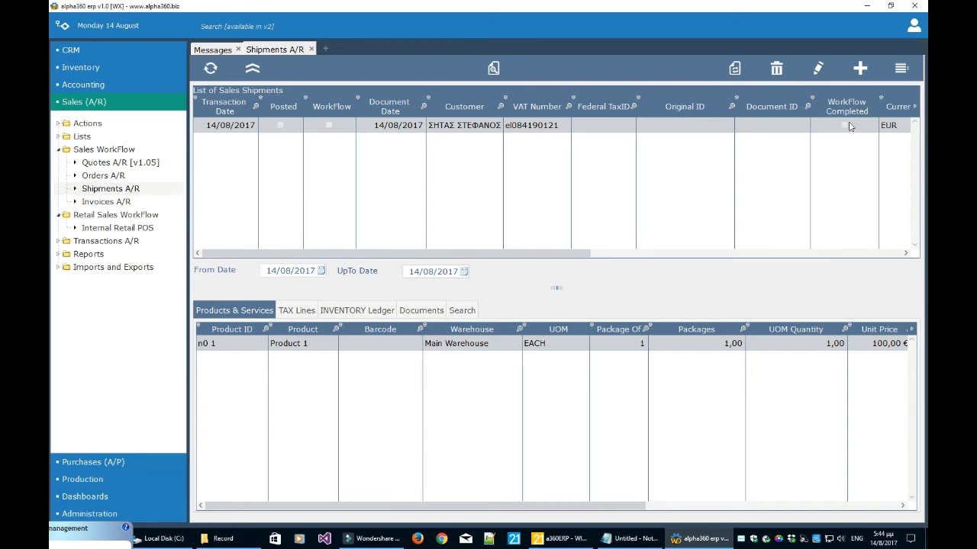
- Post the selected sales shipment and review its tax lines and inventory ledger
{"action": "left_click", "coordinate": [901, 70]}
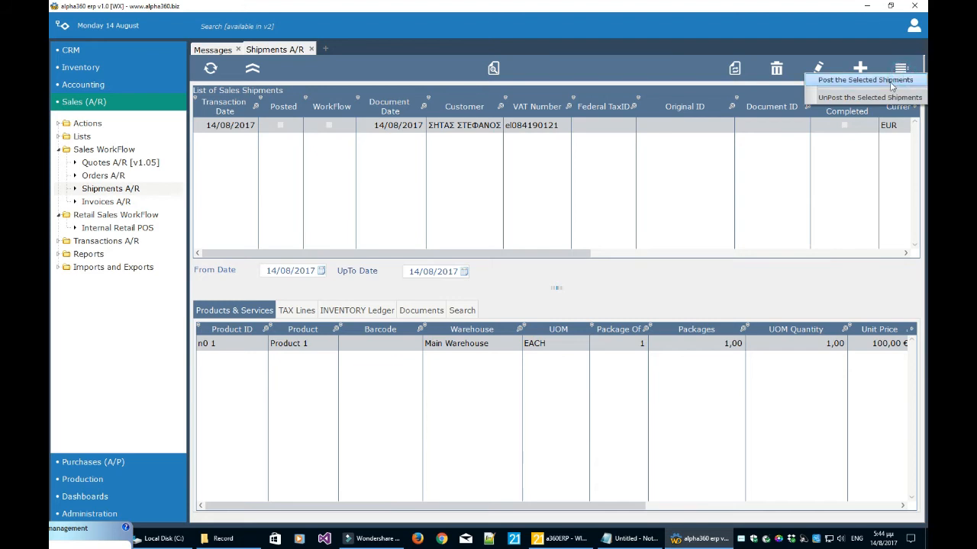
{"action": "left_click", "coordinate": [891, 81]}
{"action": "left_click", "coordinate": [492, 305]}
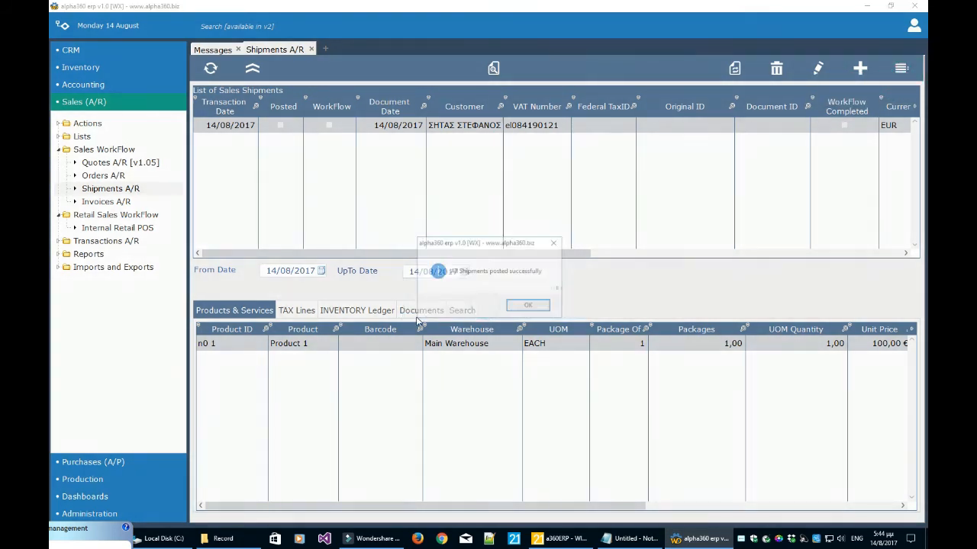
{"action": "left_click", "coordinate": [526, 304]}
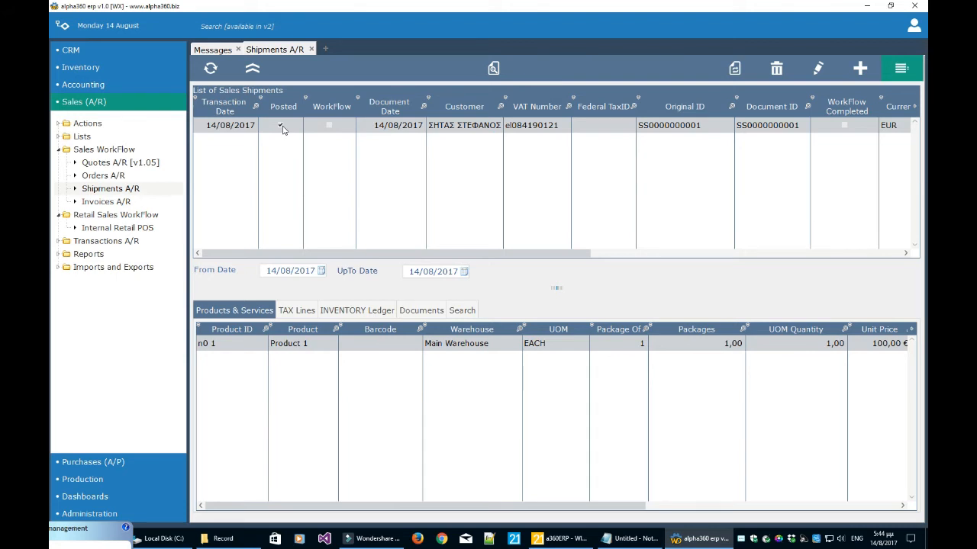
{"action": "left_click", "coordinate": [296, 311]}
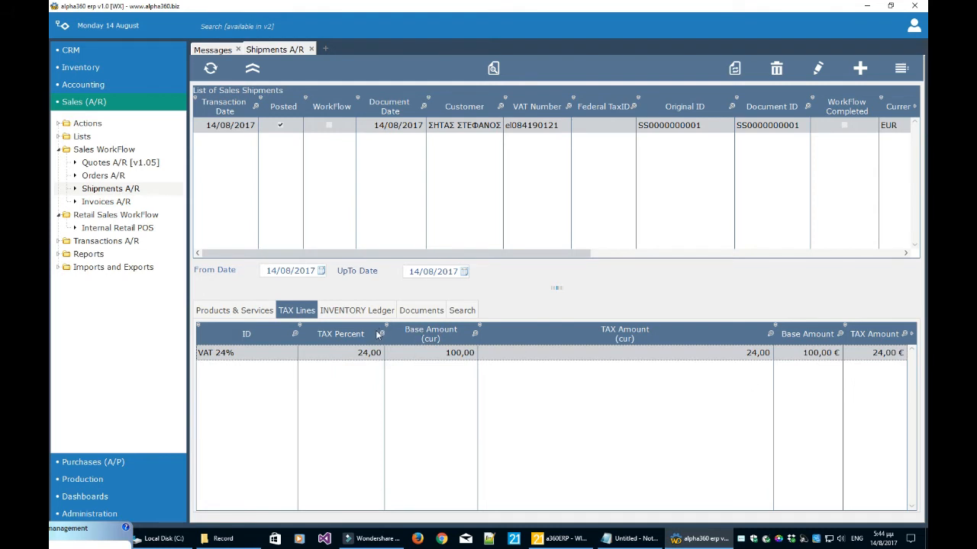
{"action": "left_click", "coordinate": [357, 312]}
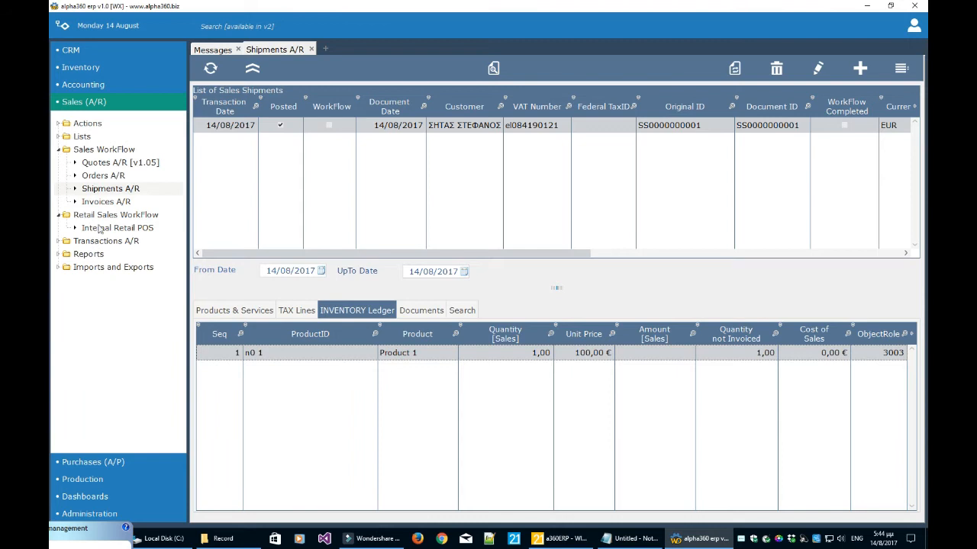
- Start a new A/R invoice with the business object Sales Invoice and the same company customer as the shipment
{"action": "left_click", "coordinate": [107, 202]}
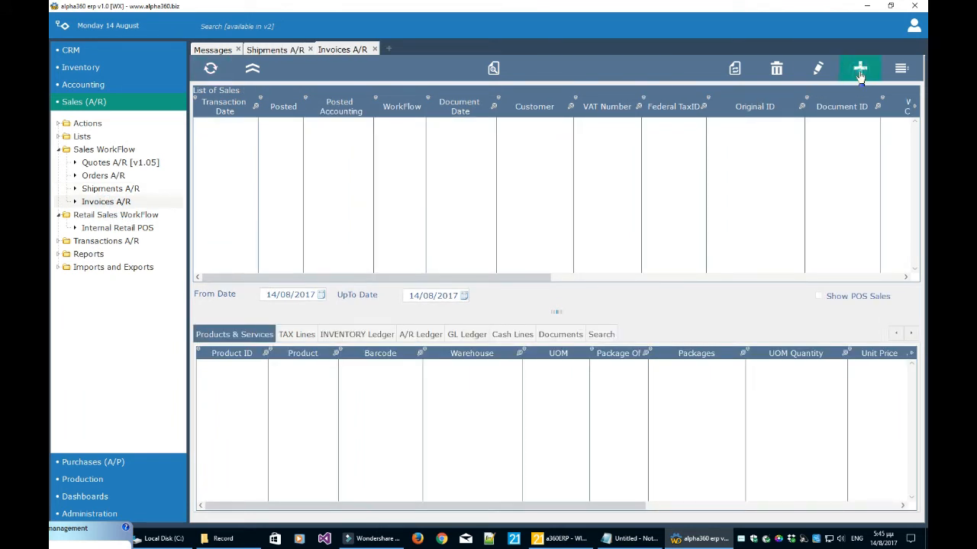
{"action": "left_click", "coordinate": [860, 70]}
{"action": "left_click", "coordinate": [412, 129]}
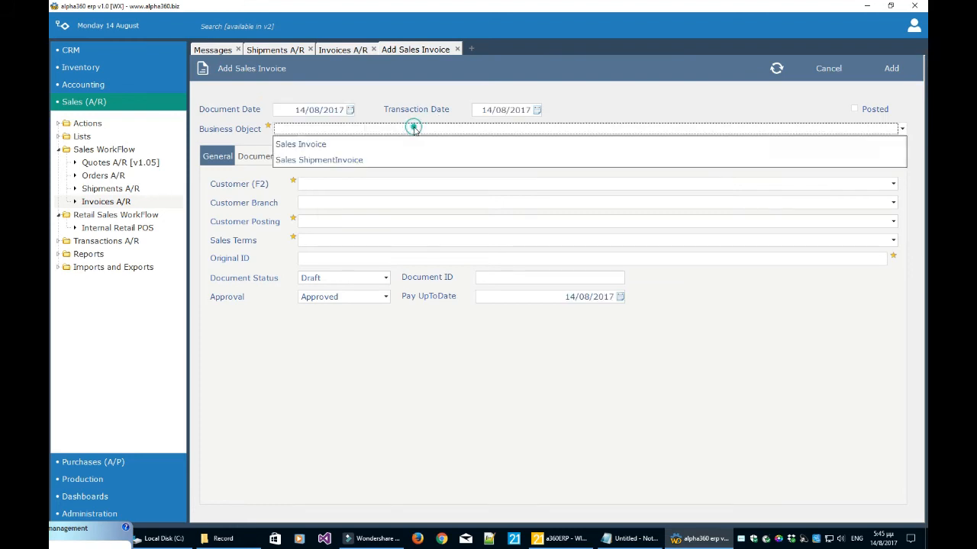
{"action": "left_click", "coordinate": [406, 143]}
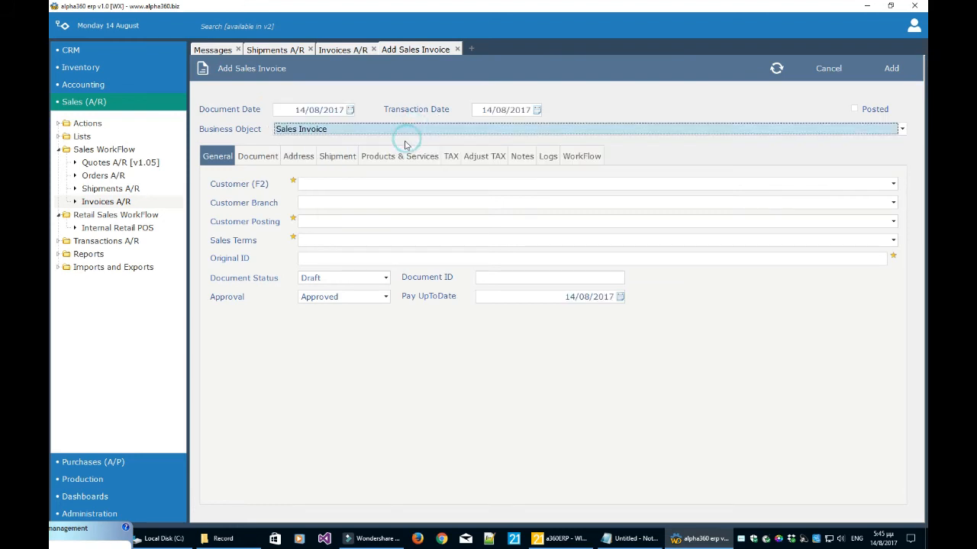
{"action": "left_click", "coordinate": [343, 185]}
{"action": "left_click", "coordinate": [343, 214]}
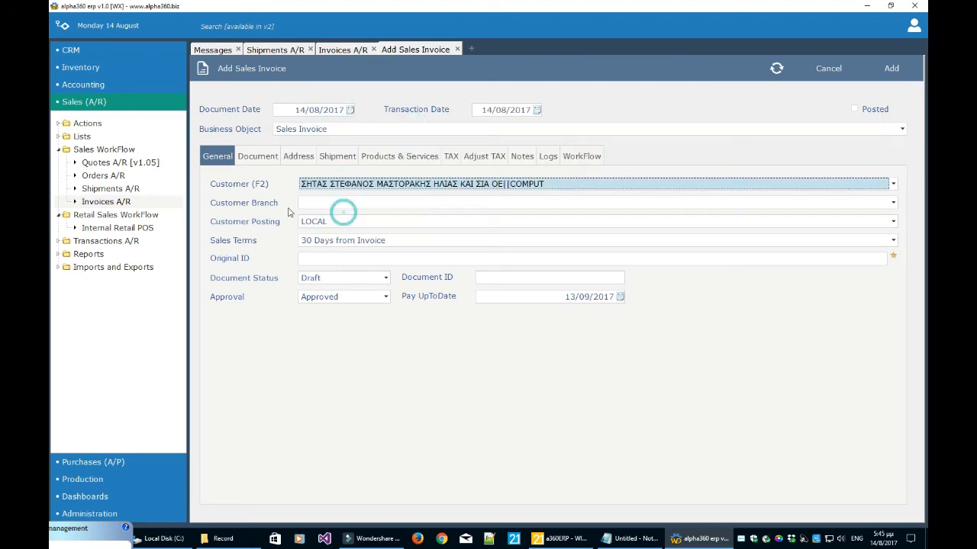
- Copy the posted shipment's Product 1 line into the invoice through its workflow and add the sales invoice
{"action": "left_click", "coordinate": [578, 158]}
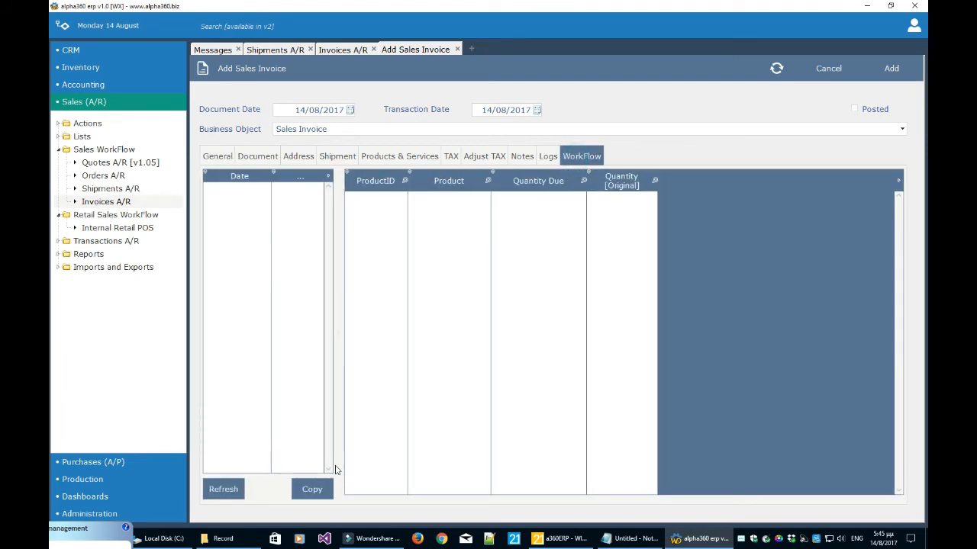
{"action": "left_click", "coordinate": [223, 489]}
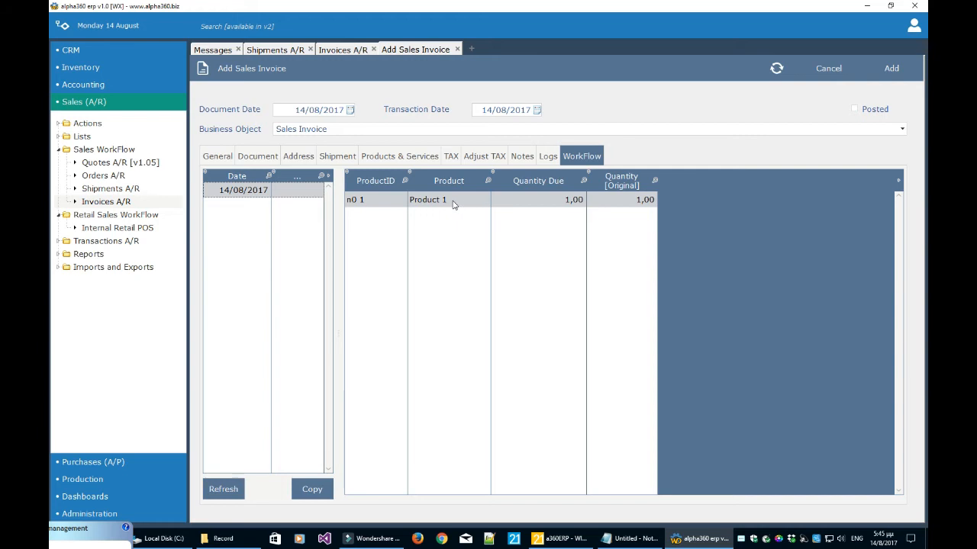
{"action": "left_click", "coordinate": [315, 490]}
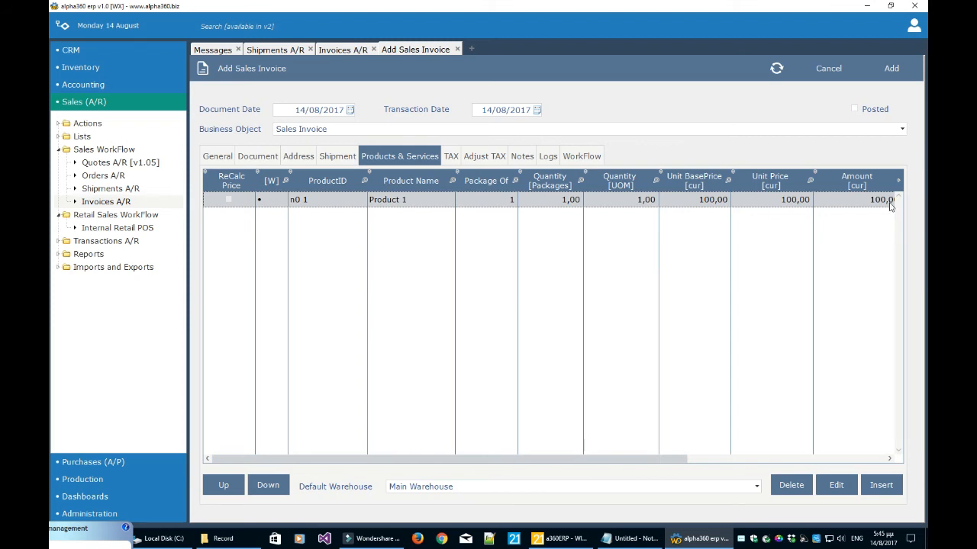
{"action": "left_click", "coordinate": [890, 68]}
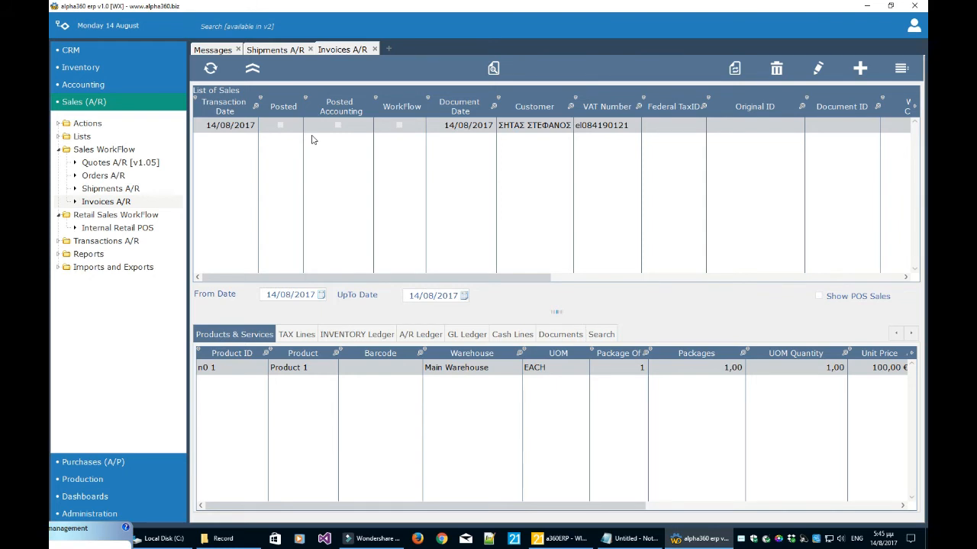
- Post the selected sales invoice
{"action": "left_click", "coordinate": [902, 68]}
{"action": "left_click", "coordinate": [900, 76]}
{"action": "left_click", "coordinate": [487, 306]}
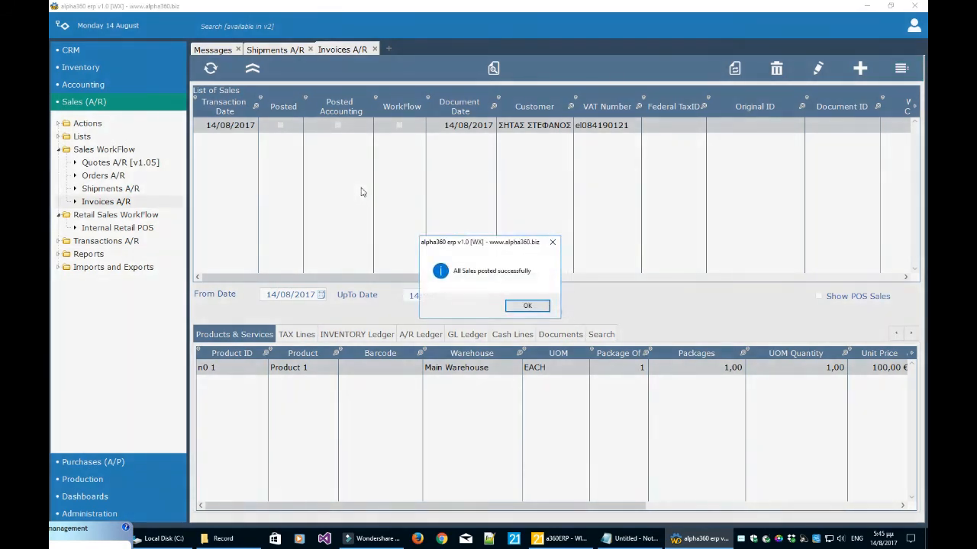
{"action": "left_click", "coordinate": [525, 305]}
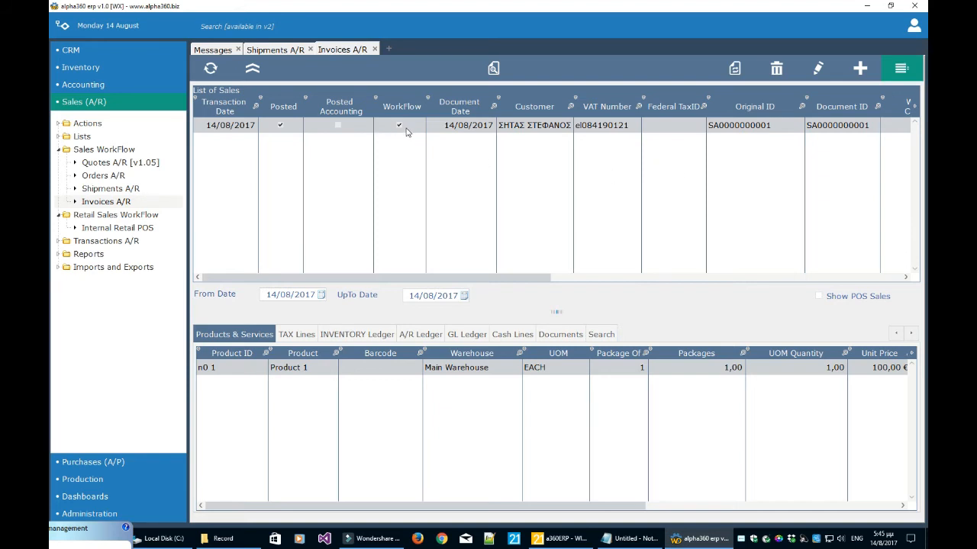
- Refresh the sales shipments and compare the shipment's workflow status and document IDs with those of the invoice
{"action": "left_click", "coordinate": [295, 50]}
{"action": "left_click", "coordinate": [210, 71]}
{"action": "left_click_drag", "start_coordinate": [547, 257], "coordinate": [617, 254]}
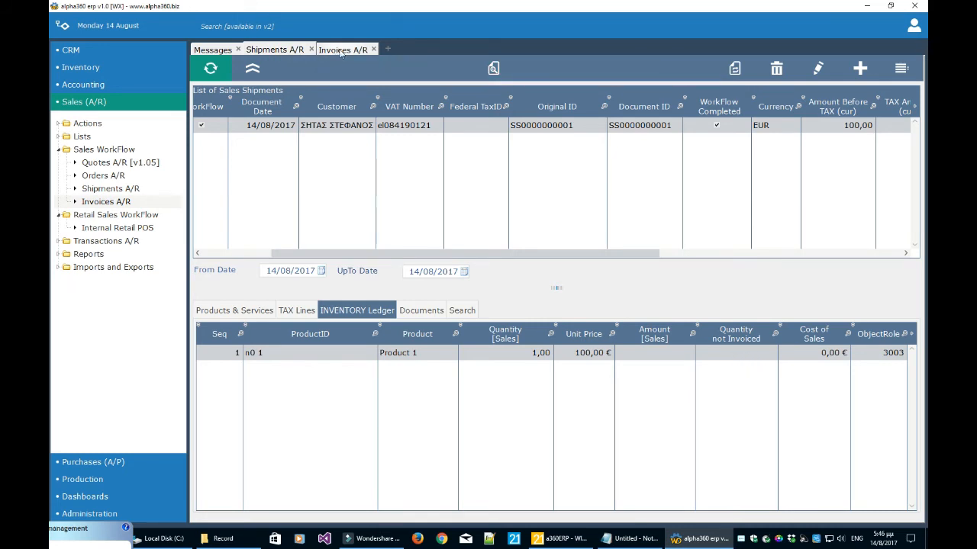
{"action": "left_click", "coordinate": [341, 52]}
{"action": "left_click", "coordinate": [295, 52]}
{"action": "left_click", "coordinate": [340, 52]}
{"action": "left_click", "coordinate": [280, 52]}
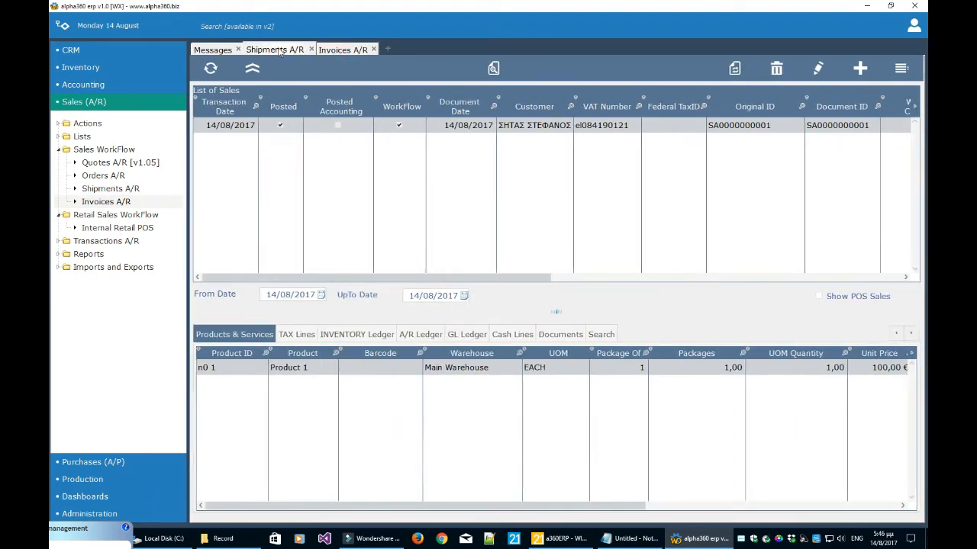
{"action": "left_click", "coordinate": [353, 52]}
{"action": "left_click", "coordinate": [292, 51]}
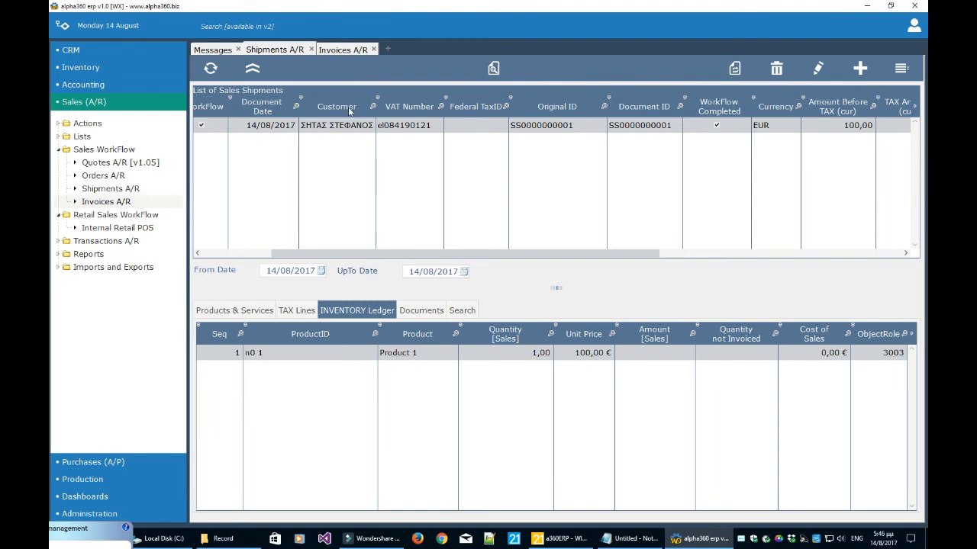
{"action": "left_click", "coordinate": [353, 49]}
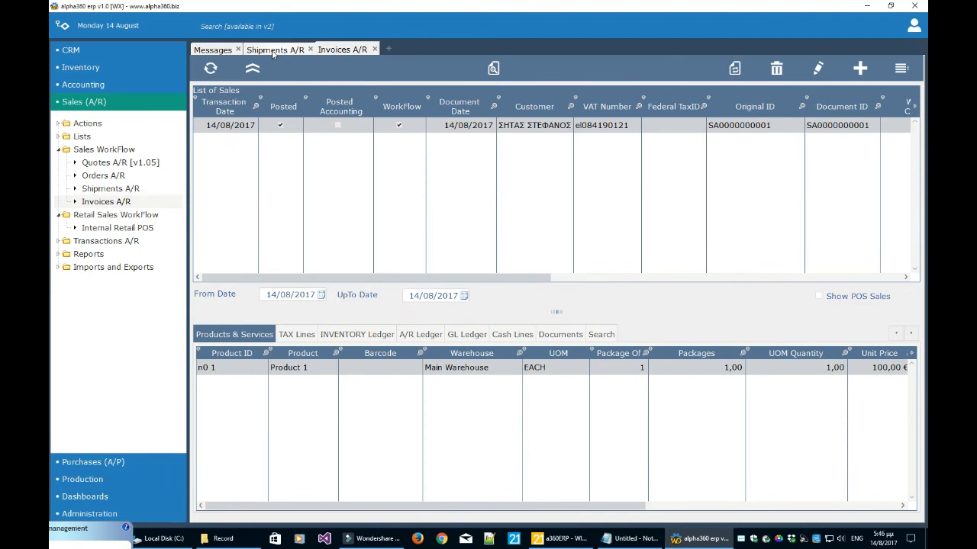
{"action": "left_click", "coordinate": [269, 48]}
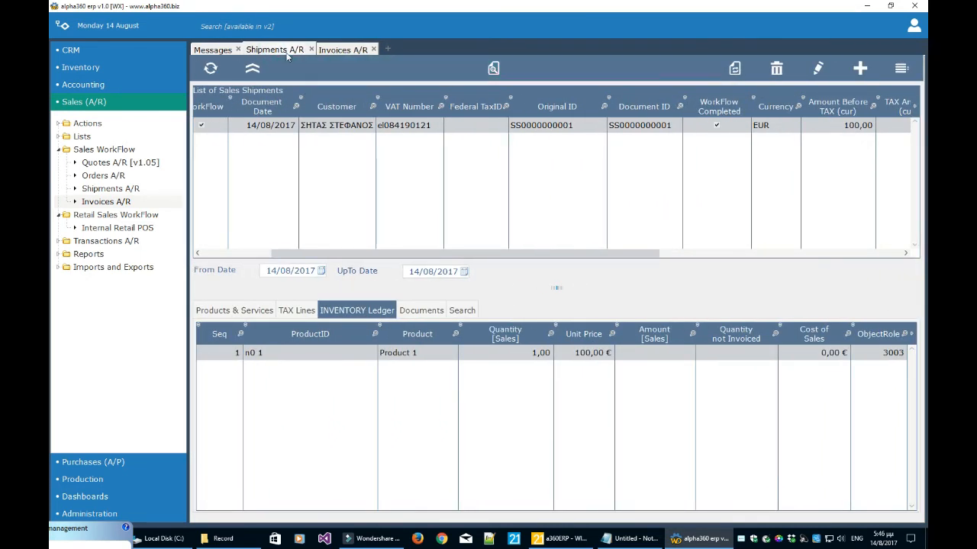
{"action": "left_click", "coordinate": [341, 49]}
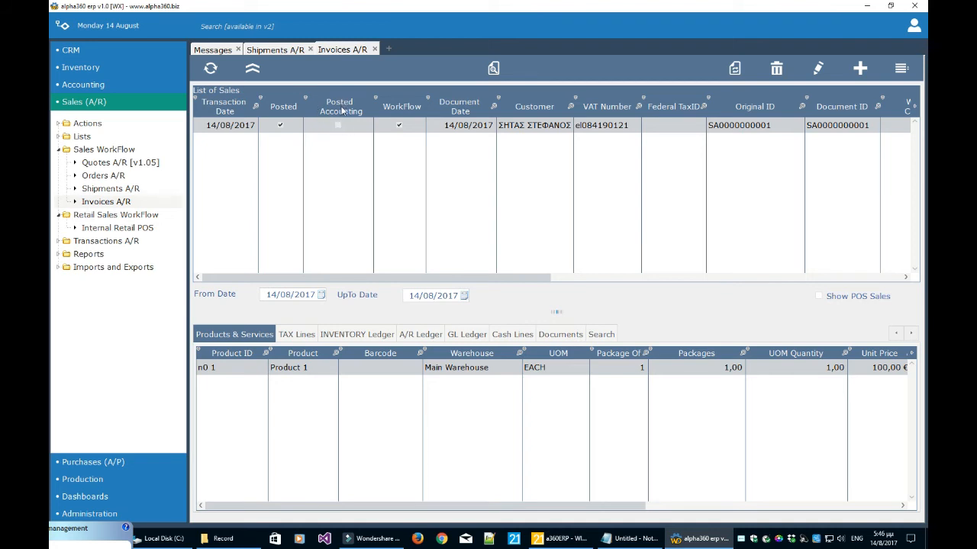
- Check the invoice's GL ledger lines and post the selected invoice to the general ledger
{"action": "left_click", "coordinate": [463, 337]}
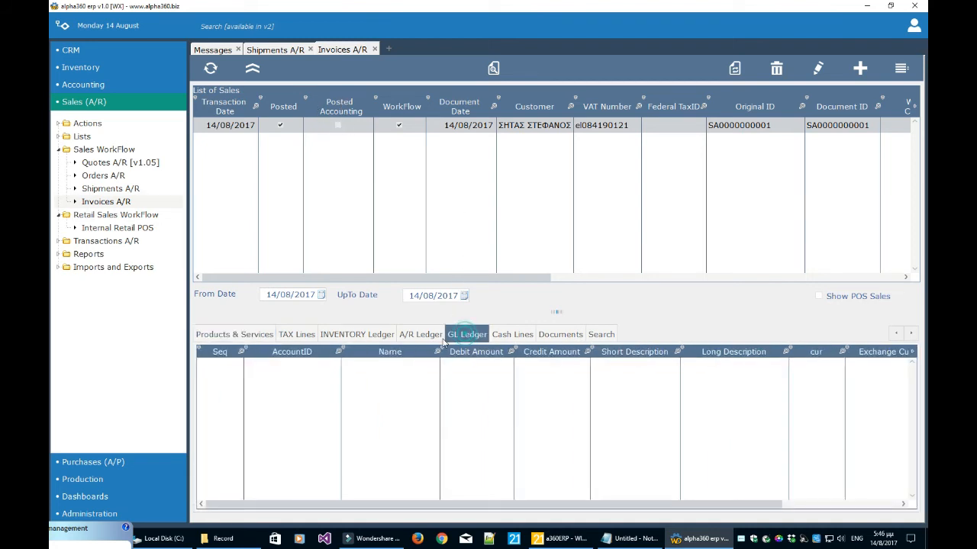
{"action": "left_click", "coordinate": [901, 73]}
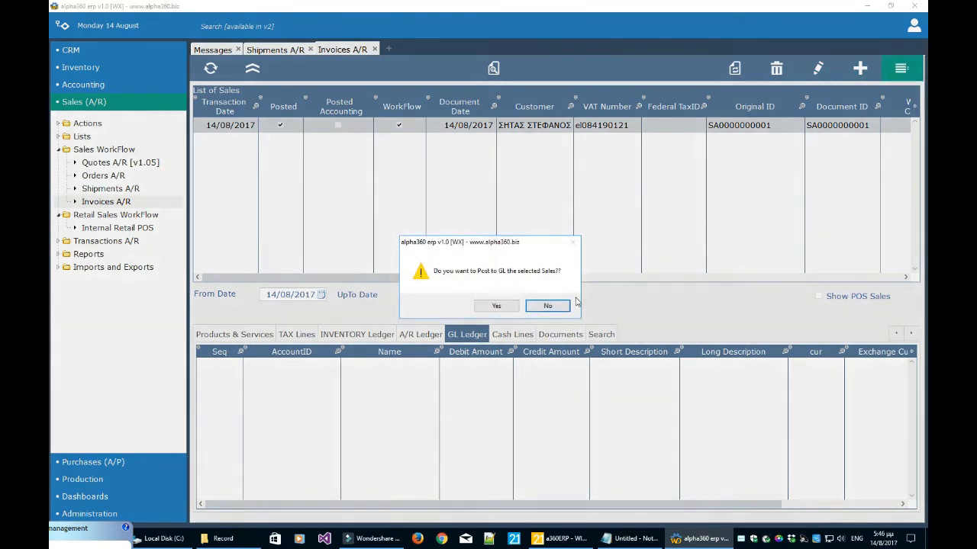
{"action": "left_click", "coordinate": [536, 305]}
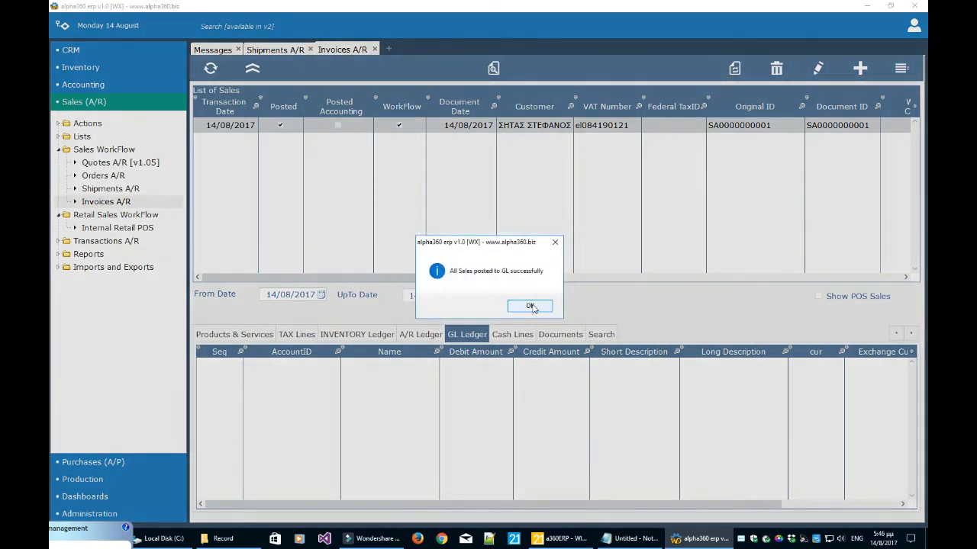
{"action": "left_click", "coordinate": [530, 306]}
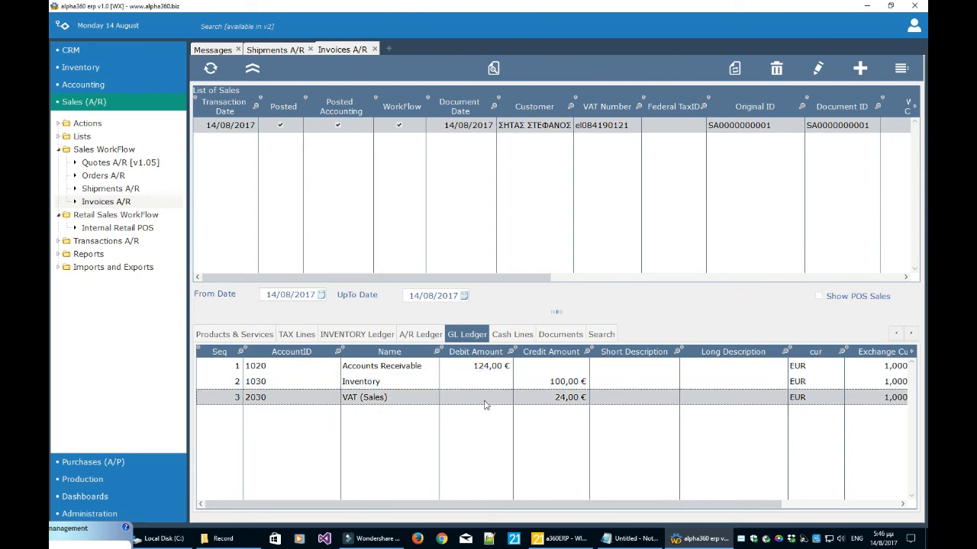
- Review the posted invoice's GL, inventory and A/R ledger entries and its cash lines
{"action": "left_click", "coordinate": [492, 369]}
{"action": "left_click", "coordinate": [482, 398]}
{"action": "left_click", "coordinate": [359, 339]}
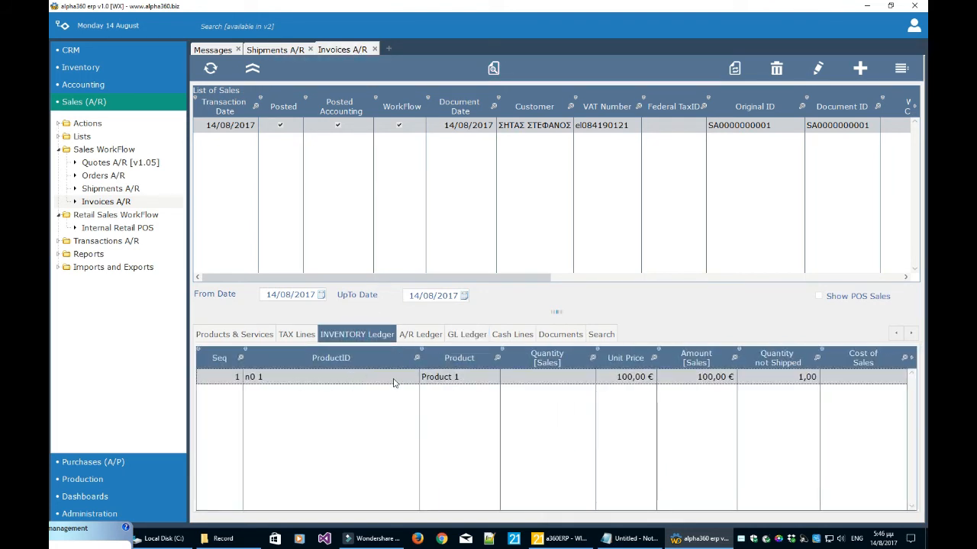
{"action": "left_click", "coordinate": [418, 338]}
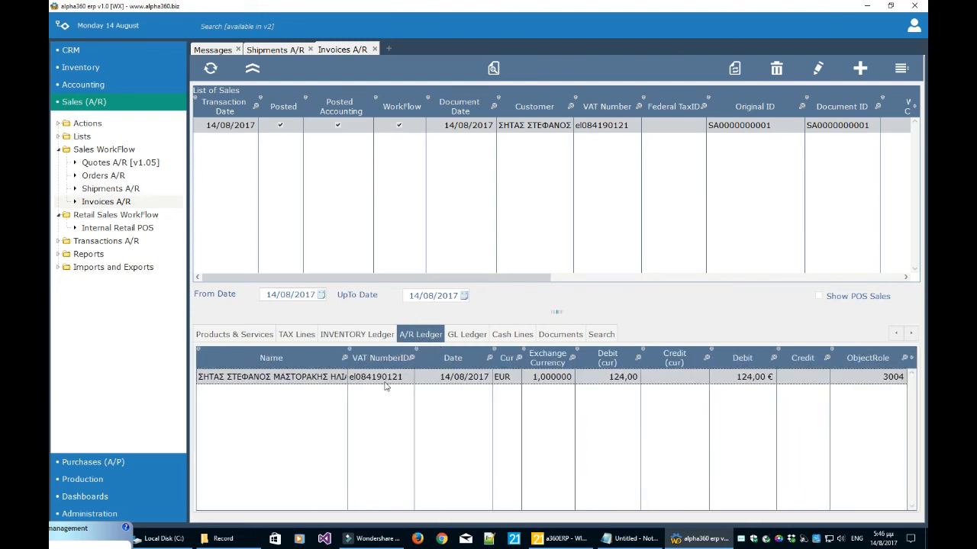
{"action": "left_click", "coordinate": [467, 340]}
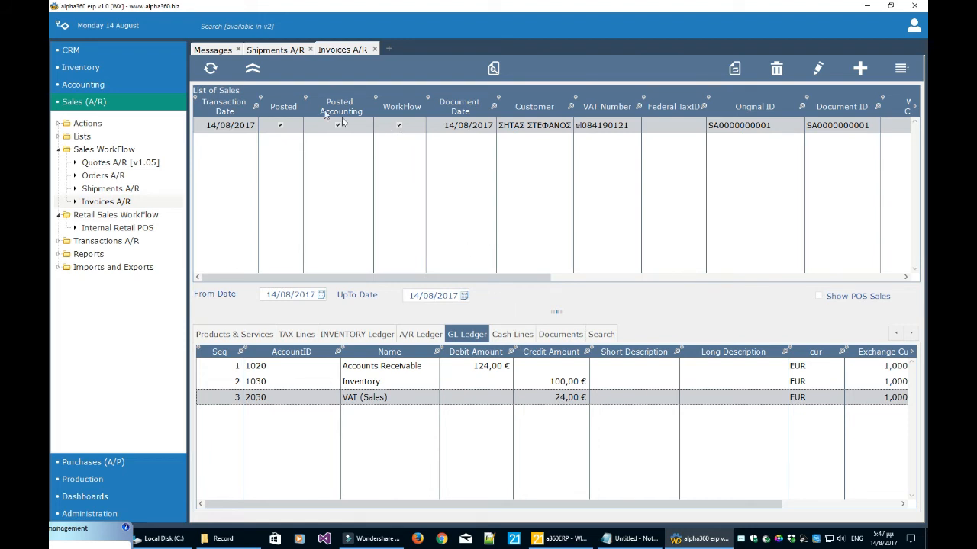
{"action": "left_click", "coordinate": [513, 338]}
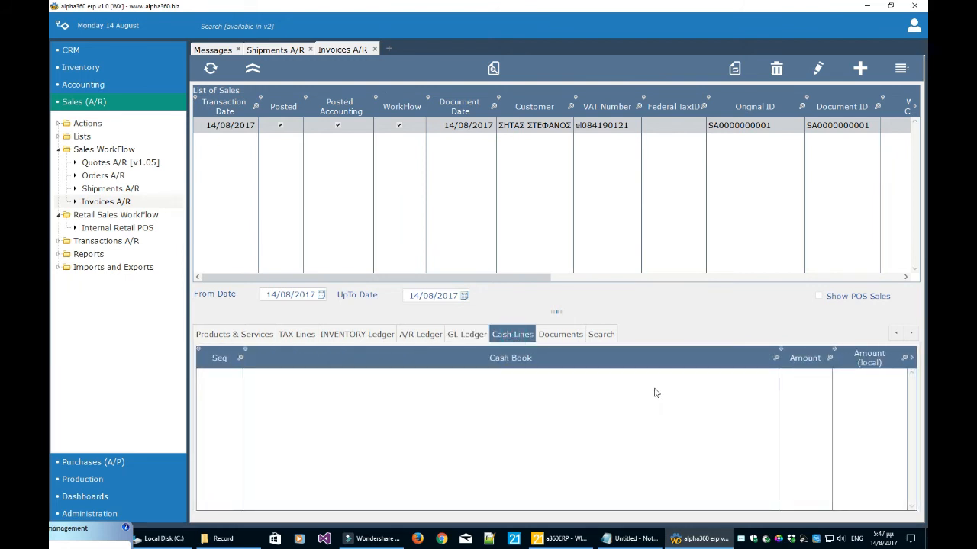
- Open the accounting GL batches and examine the Accounts Receivable, Inventory and VAT (Sales) lines of the sales batch
{"action": "left_click", "coordinate": [90, 85]}
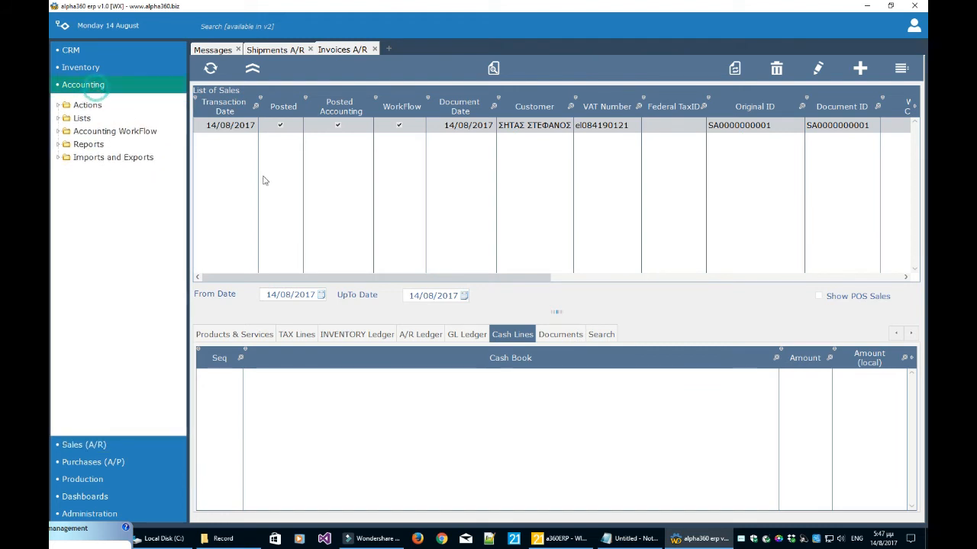
{"action": "left_click", "coordinate": [59, 132]}
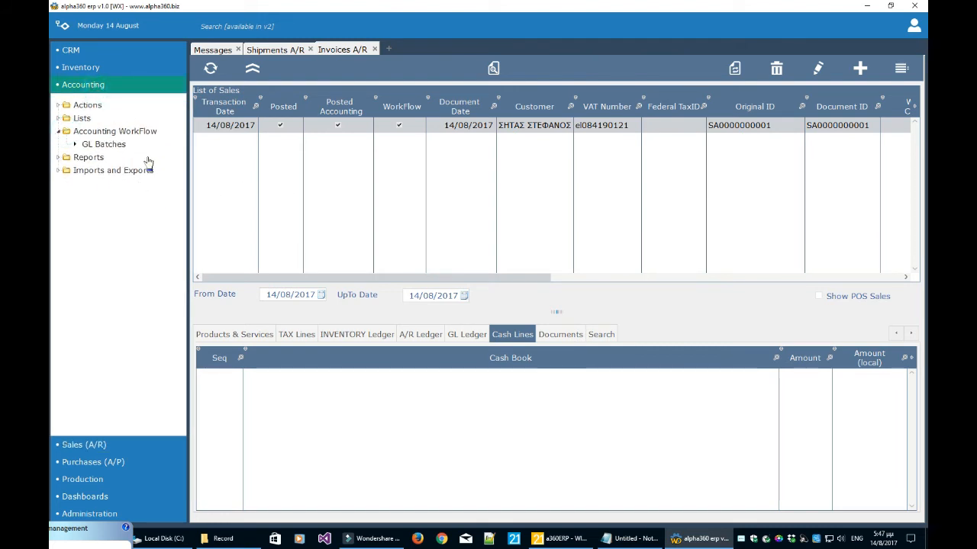
{"action": "left_click", "coordinate": [101, 144]}
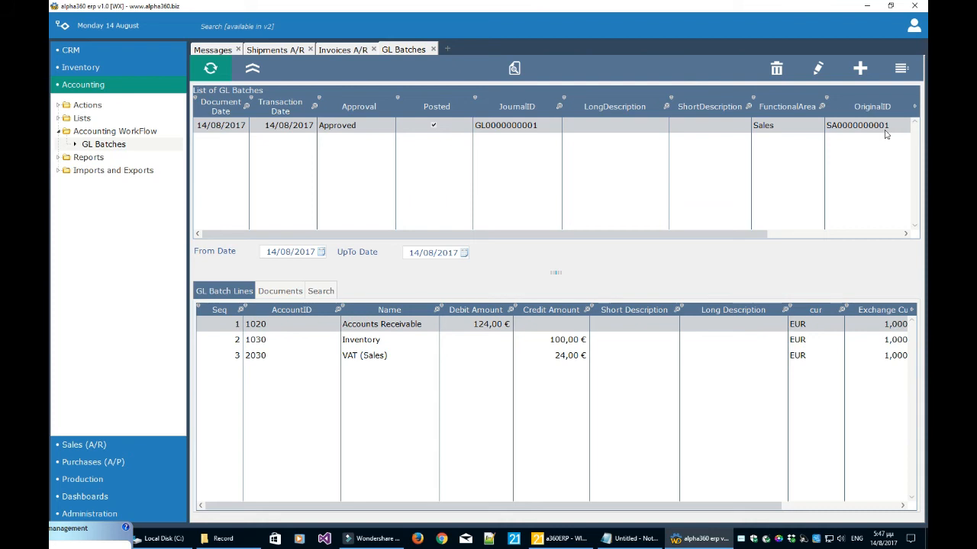
{"action": "left_click", "coordinate": [380, 355]}
{"action": "left_click", "coordinate": [382, 340]}
{"action": "left_click", "coordinate": [386, 327]}
{"action": "left_click", "coordinate": [384, 335]}
{"action": "left_click", "coordinate": [378, 356]}
{"action": "left_click", "coordinate": [377, 344]}
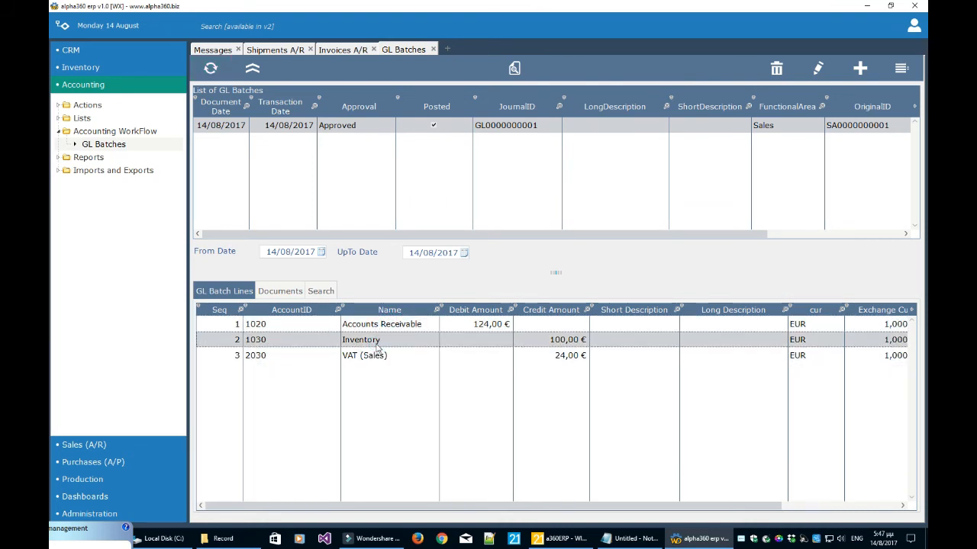
{"action": "left_click", "coordinate": [384, 327]}
{"action": "left_click", "coordinate": [382, 340]}
{"action": "left_click", "coordinate": [376, 356]}
{"action": "left_click", "coordinate": [380, 342]}
{"action": "left_click", "coordinate": [447, 355]}
{"action": "left_click", "coordinate": [404, 340]}
{"action": "left_click", "coordinate": [396, 324]}
{"action": "left_click", "coordinate": [393, 341]}
{"action": "left_click", "coordinate": [384, 355]}
{"action": "left_click", "coordinate": [391, 342]}
{"action": "left_click", "coordinate": [391, 325]}
{"action": "left_click", "coordinate": [387, 341]}
{"action": "left_click", "coordinate": [382, 356]}
{"action": "left_click", "coordinate": [386, 344]}
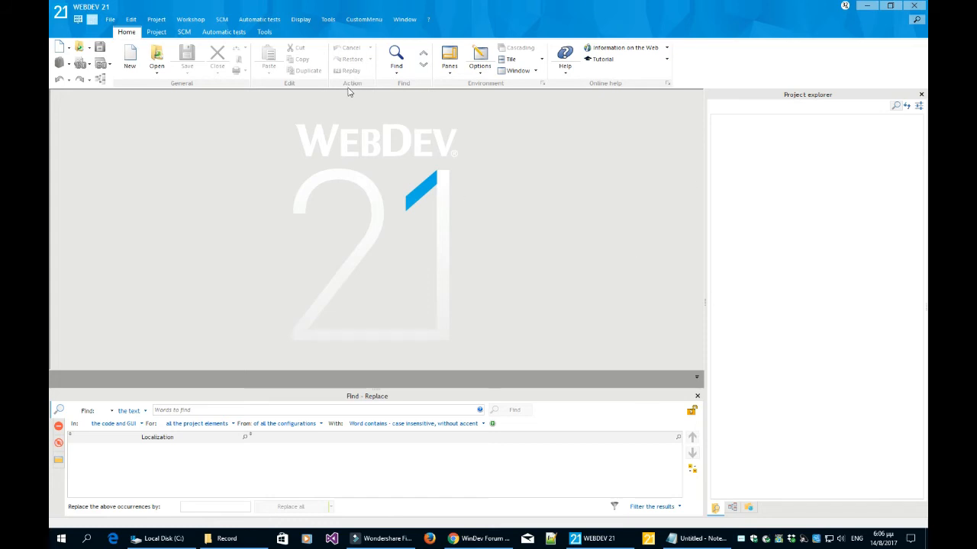
{"action": "left_click", "coordinate": [111, 20]}
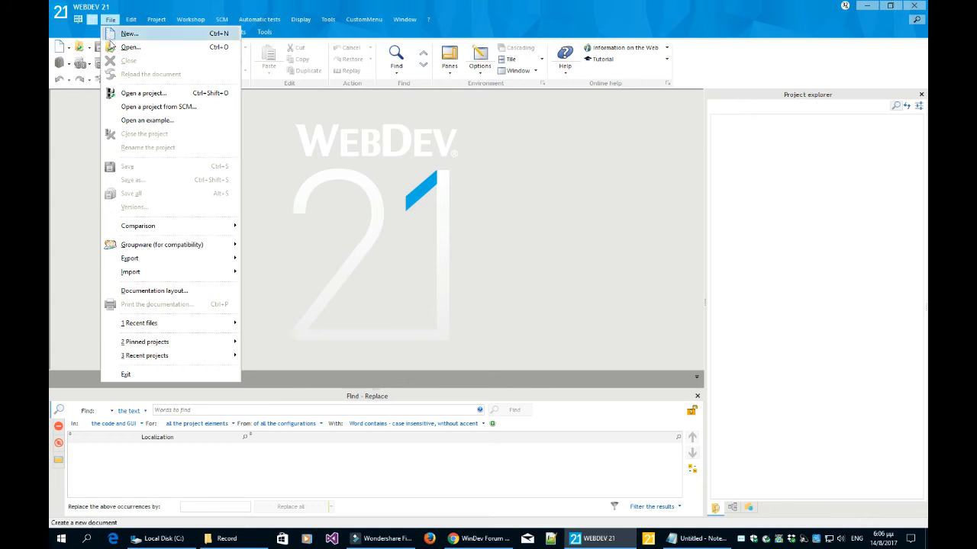
{"action": "left_click", "coordinate": [115, 47]}
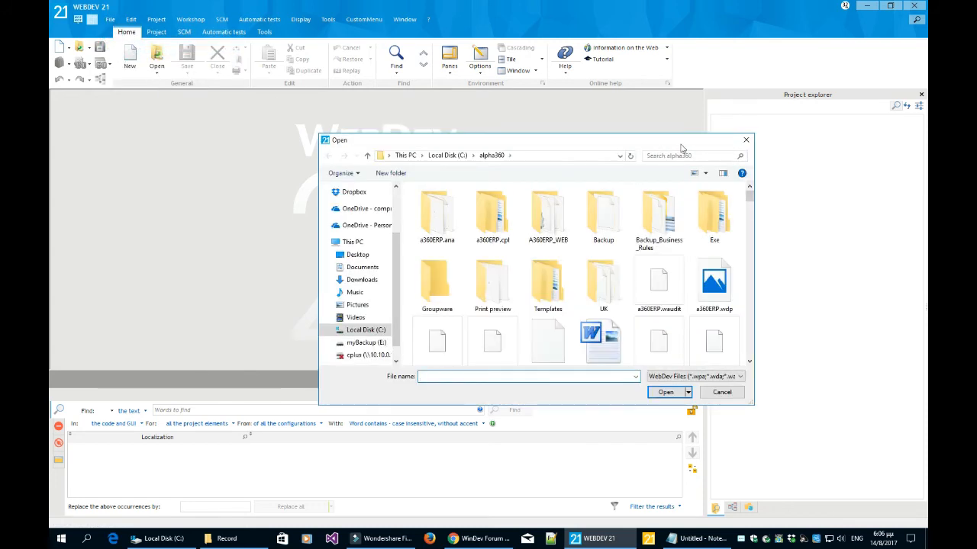
{"action": "left_click", "coordinate": [747, 140]}
- Open the a360ERP project from the alpha360 folder and expand its configurations in the project explorer
{"action": "left_click", "coordinate": [110, 20]}
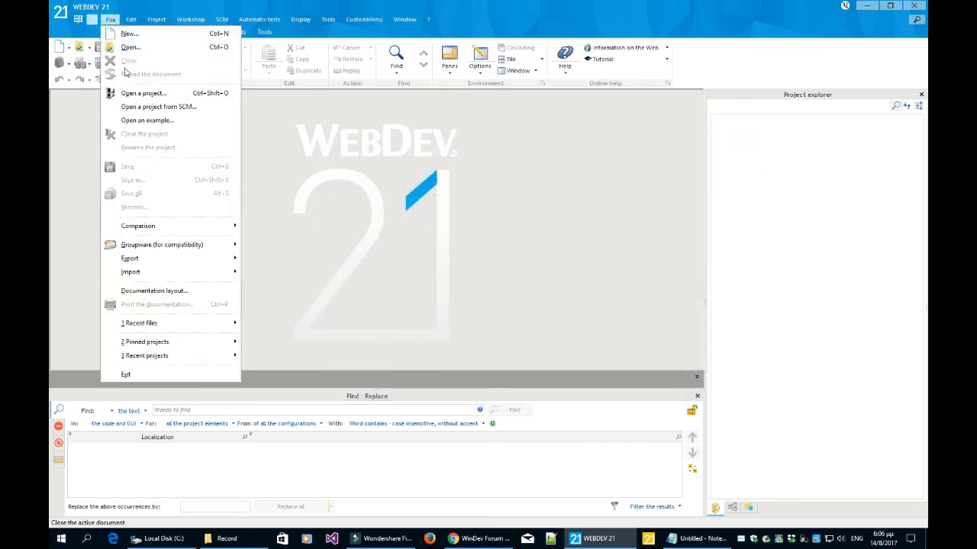
{"action": "left_click", "coordinate": [141, 95]}
{"action": "double_click", "coordinate": [661, 282]}
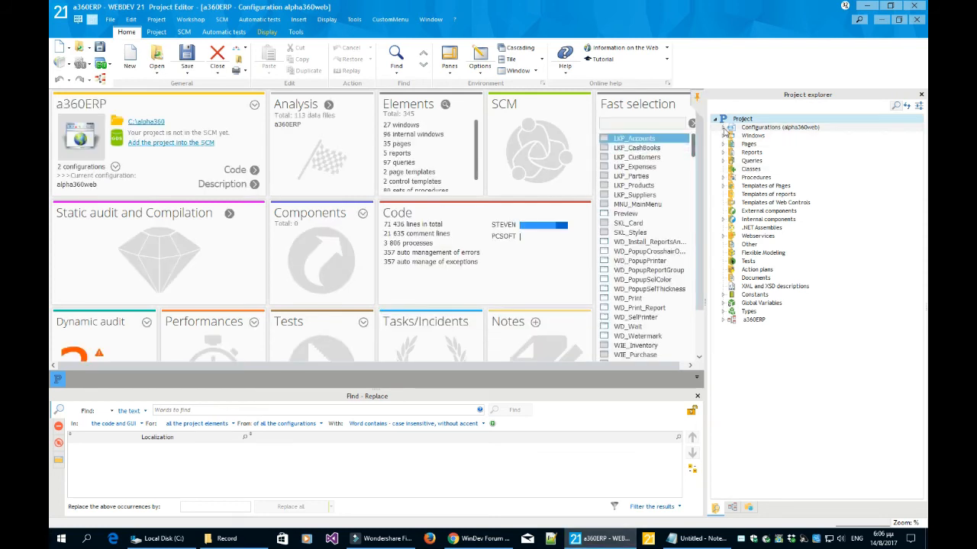
{"action": "left_click", "coordinate": [722, 128]}
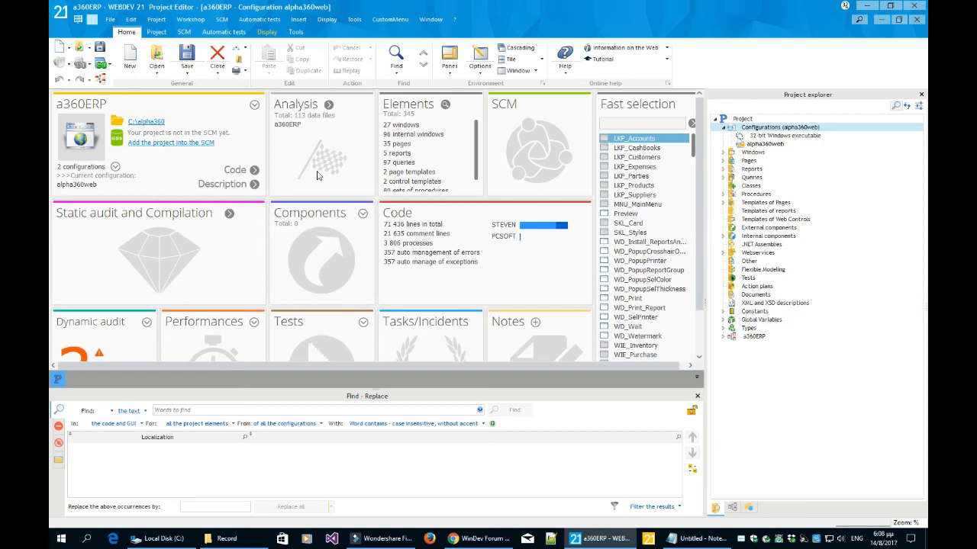
- Run the project's alpha360web configuration and connect to the ERP with the prefilled login details
{"action": "left_click", "coordinate": [99, 67]}
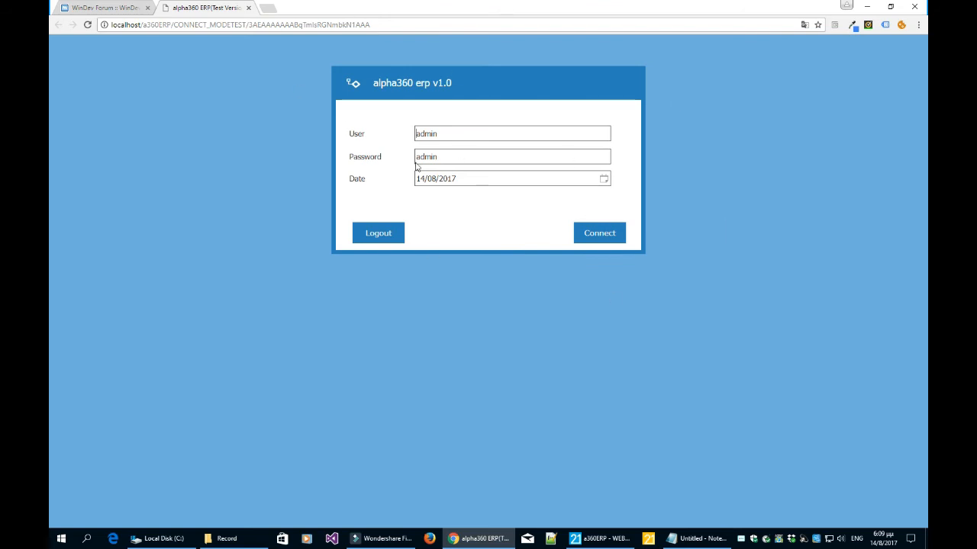
{"action": "left_click", "coordinate": [447, 155]}
{"action": "left_click", "coordinate": [588, 237]}
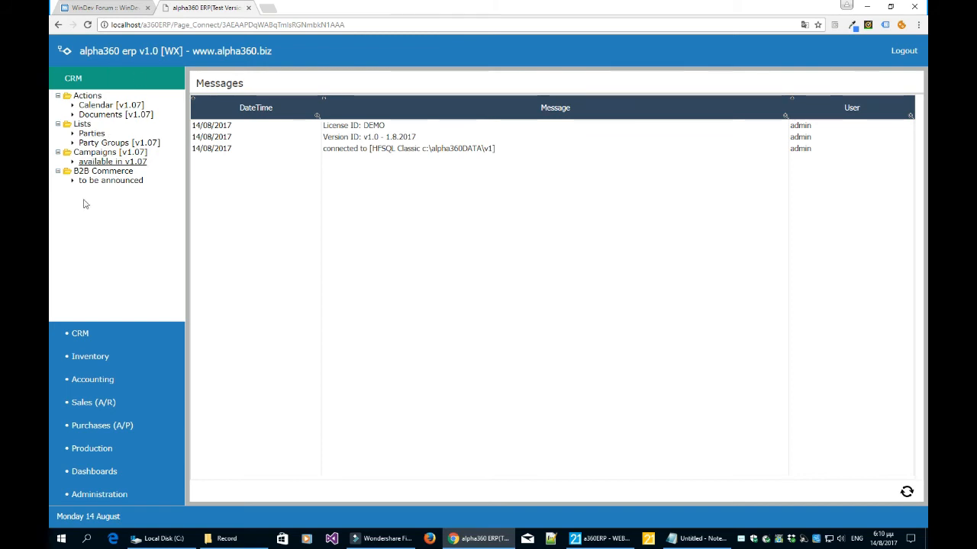
- Open the Inventory list of products and services and refresh it
{"action": "left_click", "coordinate": [103, 362]}
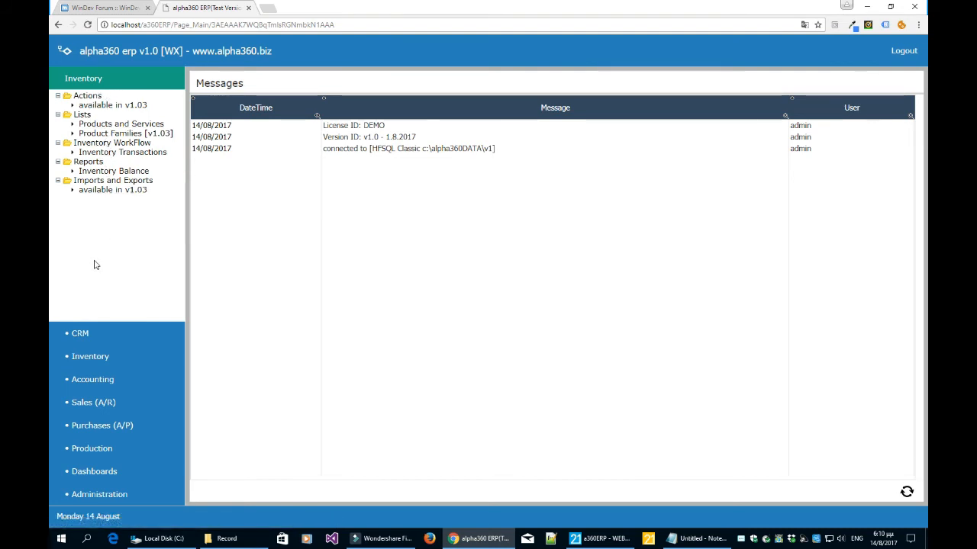
{"action": "left_click", "coordinate": [108, 126]}
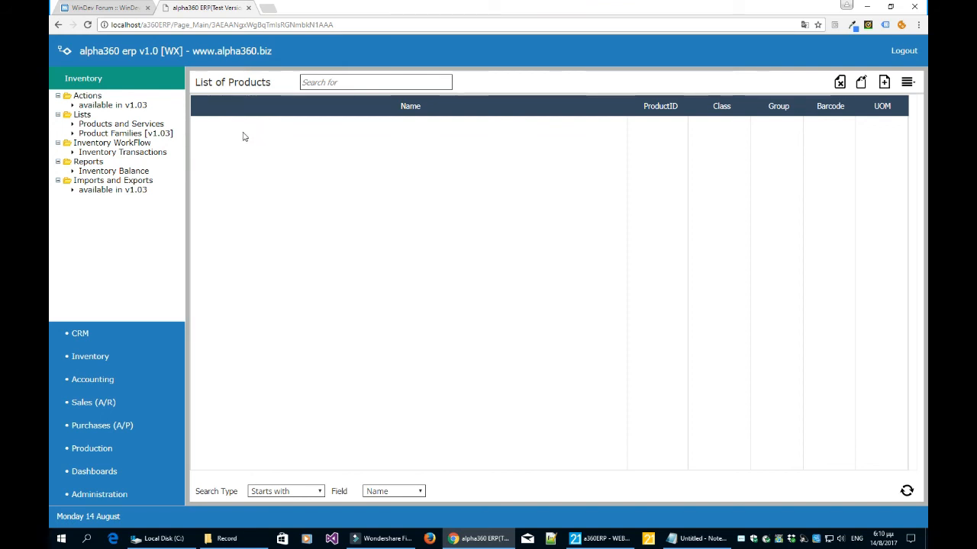
{"action": "left_click", "coordinate": [907, 491]}
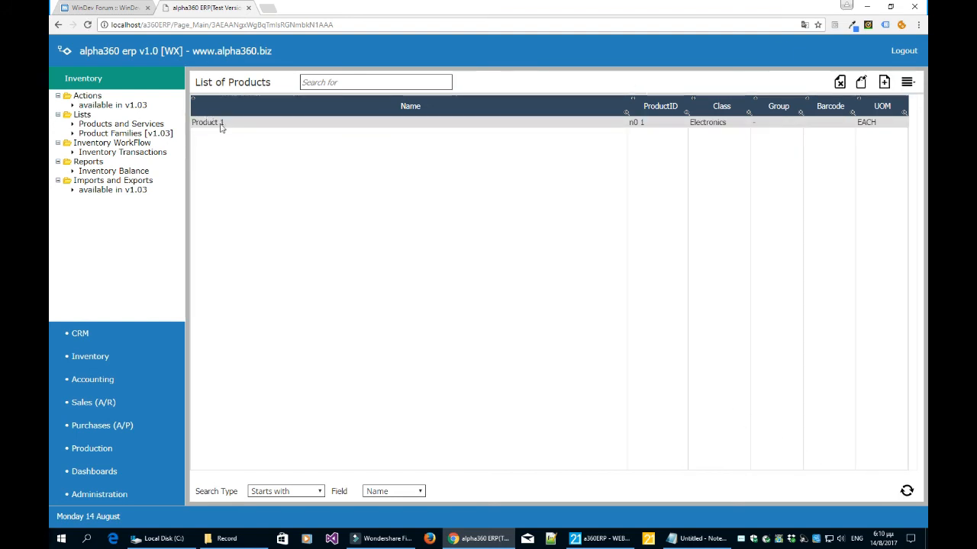
- Review Product 1's details from manufacturer and distribution through eShop, and close the product without saving
{"action": "left_click", "coordinate": [861, 83]}
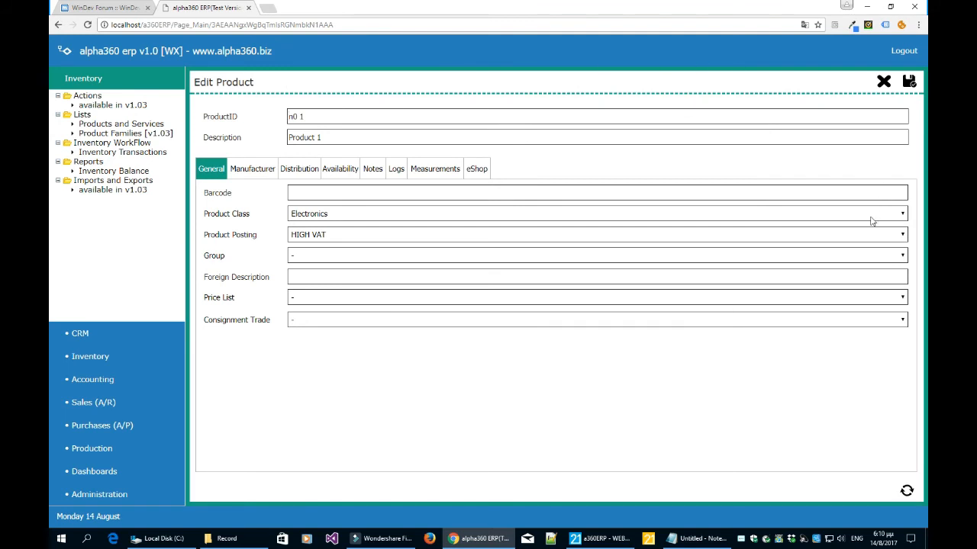
{"action": "left_click", "coordinate": [252, 171]}
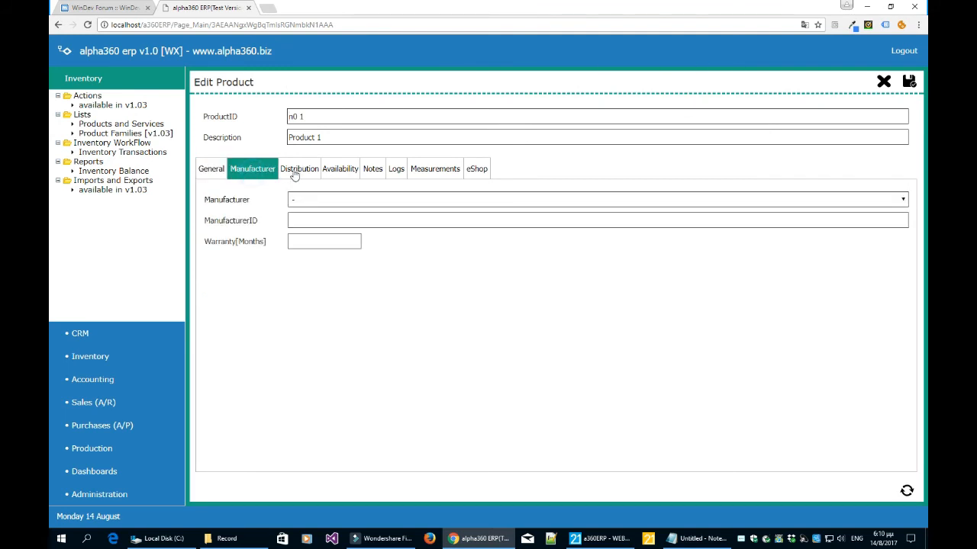
{"action": "left_click", "coordinate": [299, 171]}
{"action": "left_click", "coordinate": [340, 171]}
{"action": "left_click", "coordinate": [372, 171]}
{"action": "left_click", "coordinate": [396, 171]}
{"action": "left_click", "coordinate": [435, 171]}
{"action": "left_click", "coordinate": [481, 171]}
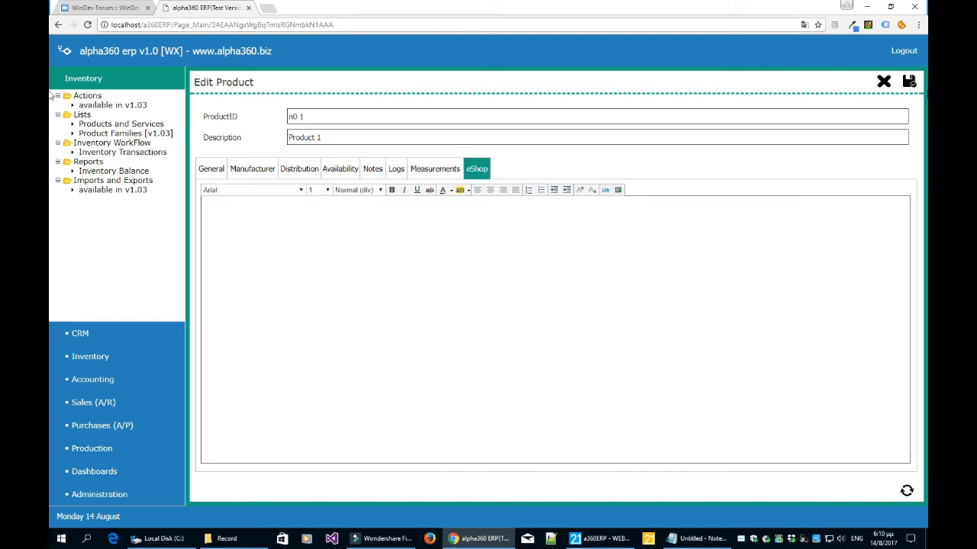
{"action": "left_click", "coordinate": [883, 81]}
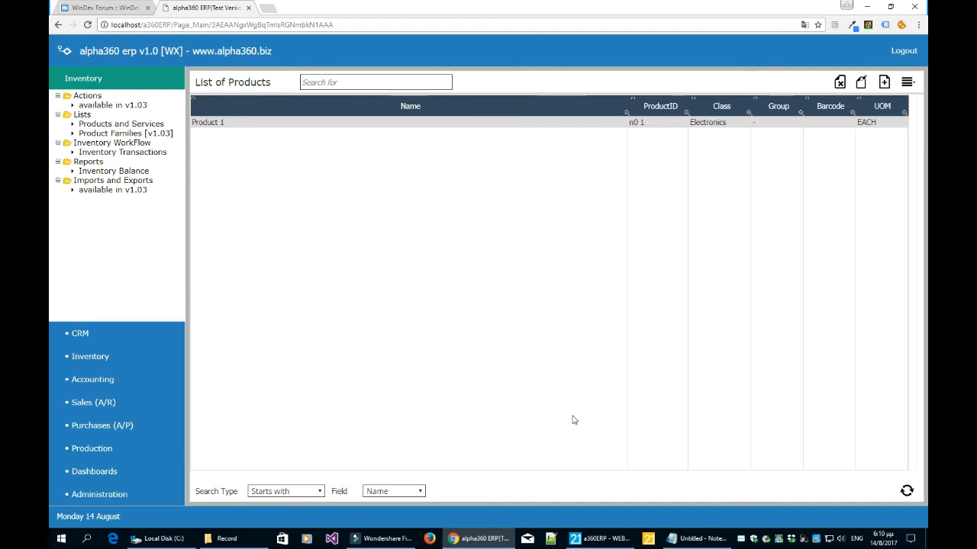
- Start a new product with the ProductID No 2 and the description Product 2
{"action": "left_click", "coordinate": [883, 82]}
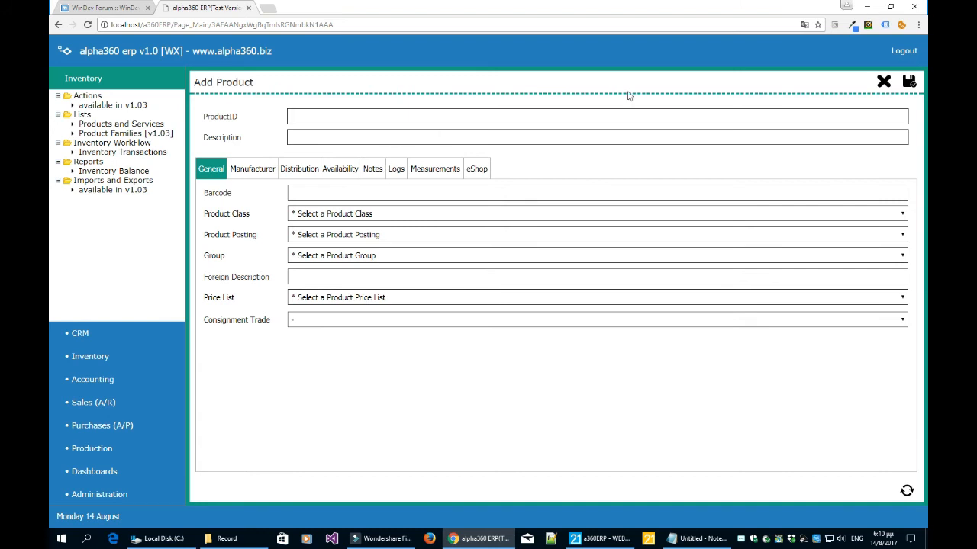
{"action": "type", "text": "No 2"}
{"action": "key", "text": "Tab"}
{"action": "type", "text": "Product 2"}
{"action": "key", "text": "Tab"}
- Set the product's class to Consumables and posting to HIGH VAT, and choose its product group and price list
{"action": "left_click", "coordinate": [377, 215]}
{"action": "left_click", "coordinate": [371, 236]}
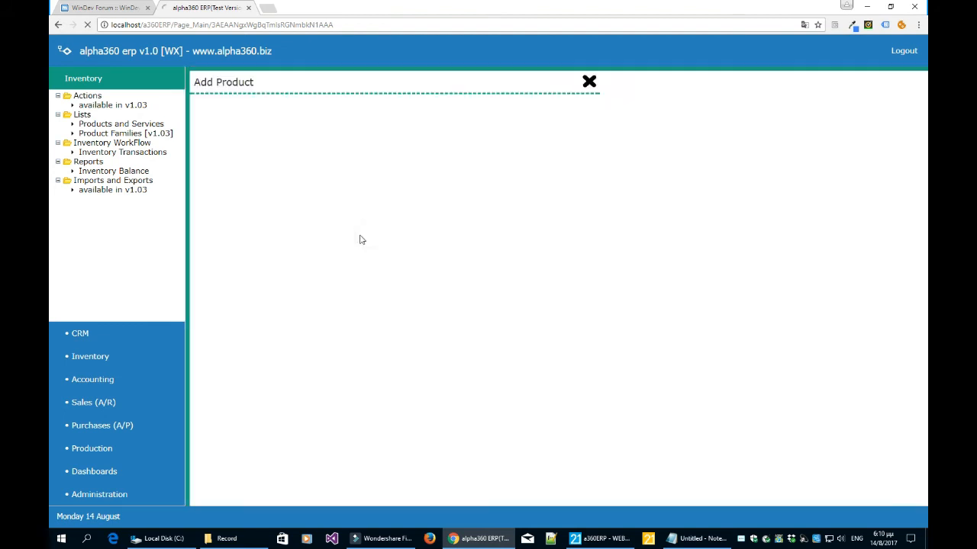
{"action": "left_click", "coordinate": [359, 235]}
{"action": "left_click", "coordinate": [356, 257]}
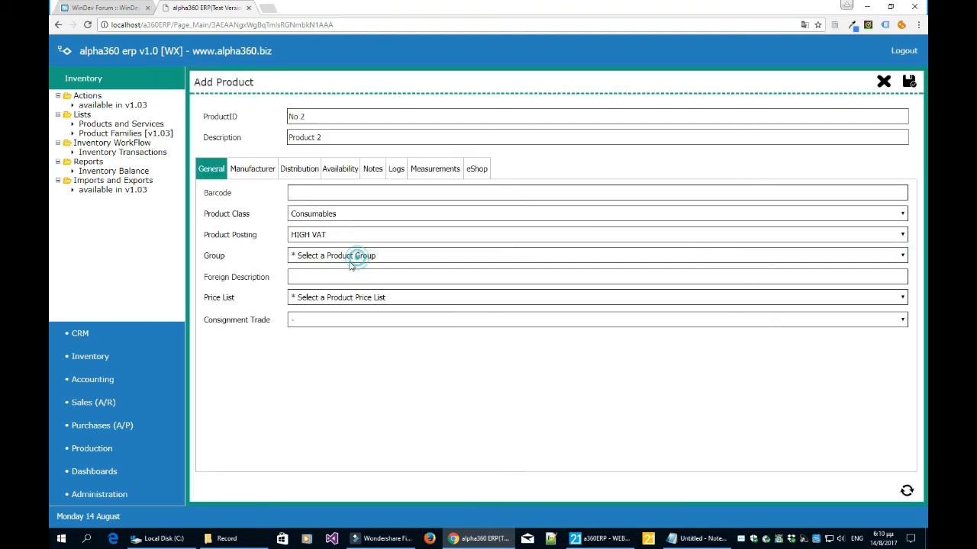
{"action": "left_click", "coordinate": [353, 257]}
{"action": "left_click", "coordinate": [350, 278]}
{"action": "left_click", "coordinate": [351, 297]}
{"action": "left_click", "coordinate": [345, 309]}
- Choose the blank manufacturer option for the product and set its unit of measure to EACH
{"action": "left_click", "coordinate": [264, 172]}
{"action": "left_click", "coordinate": [307, 199]}
{"action": "left_click", "coordinate": [311, 221]}
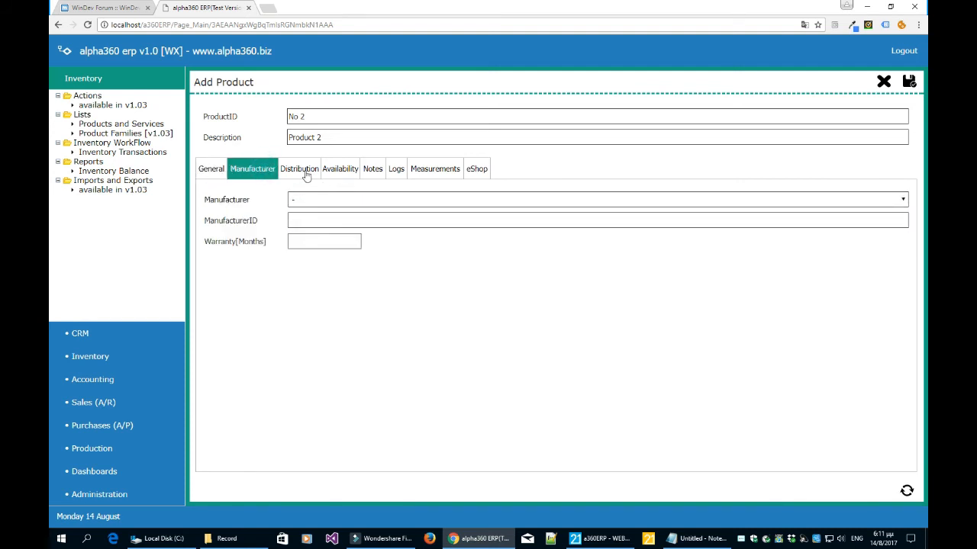
{"action": "left_click", "coordinate": [306, 171]}
{"action": "left_click", "coordinate": [338, 197]}
{"action": "left_click", "coordinate": [332, 217]}
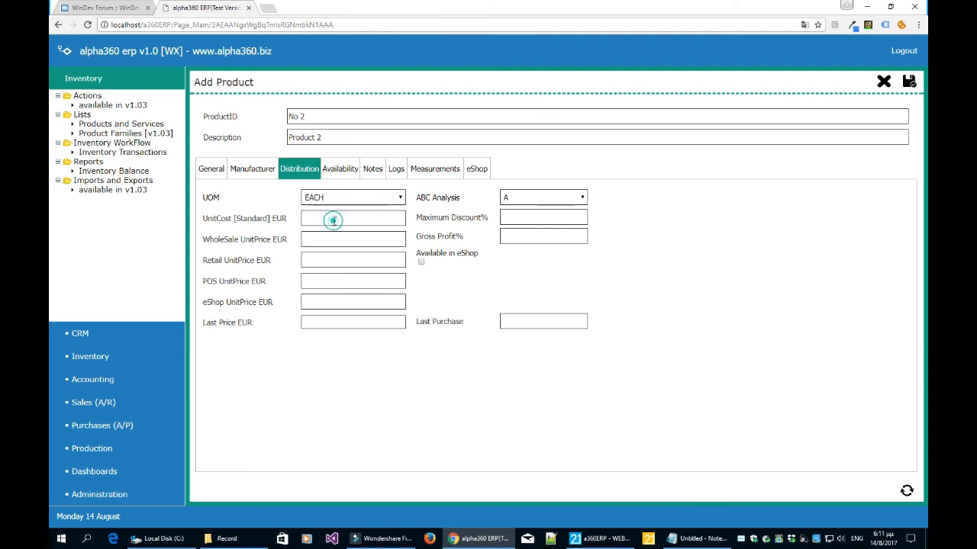
- Save the new product and select Product 2 in the refreshed products list
{"action": "left_click", "coordinate": [908, 81]}
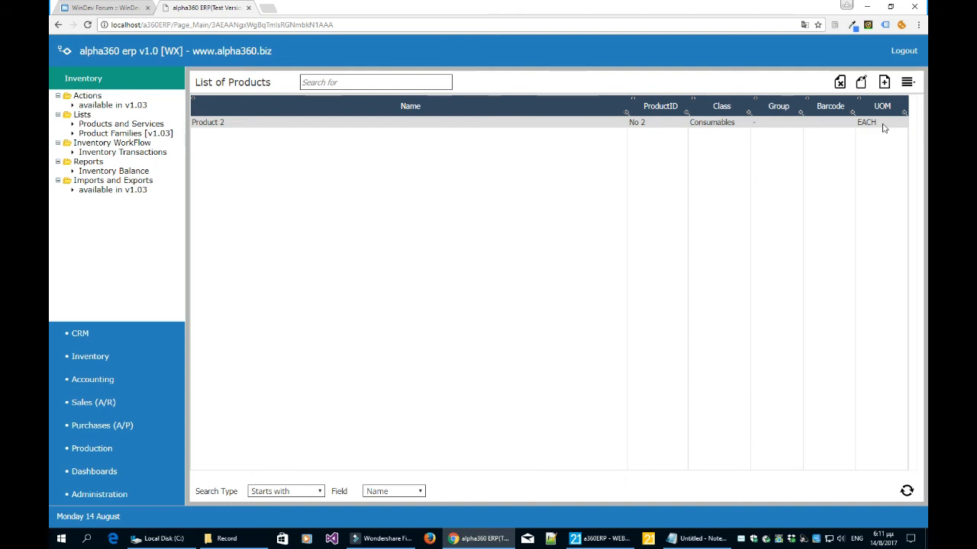
{"action": "left_click", "coordinate": [906, 491]}
{"action": "left_click", "coordinate": [236, 134]}
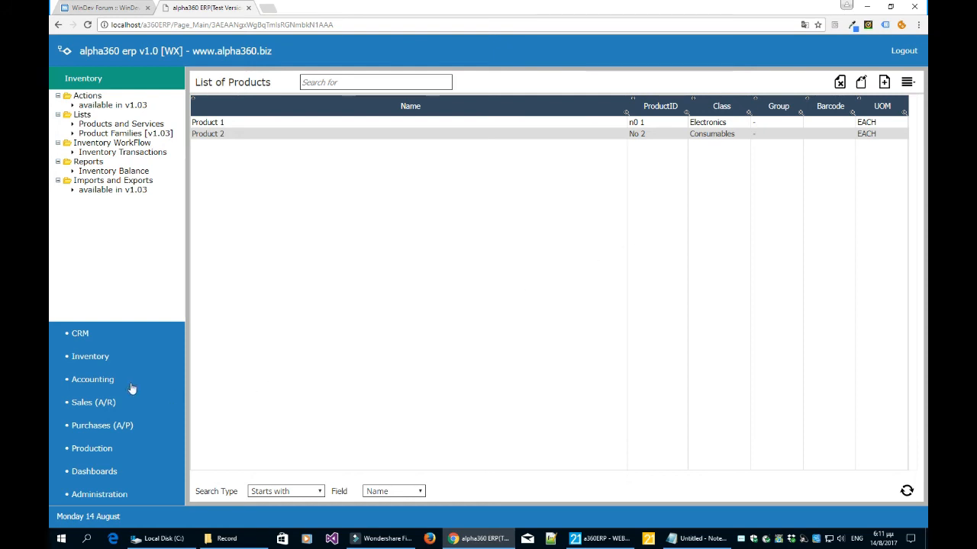
- Load the accounting list of GL accounts and examine the details of the Sales Revenues account
{"action": "left_click", "coordinate": [91, 381]}
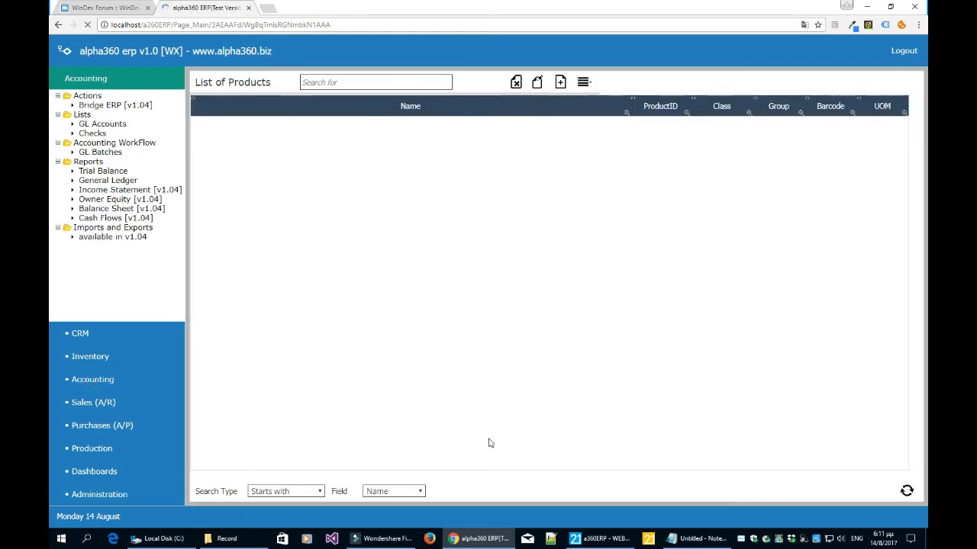
{"action": "left_click", "coordinate": [106, 125]}
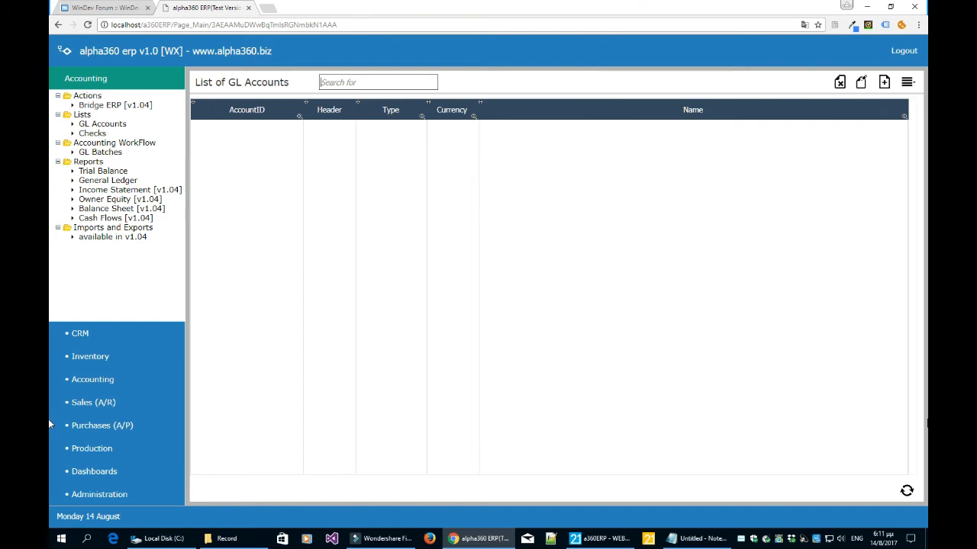
{"action": "left_click", "coordinate": [906, 491]}
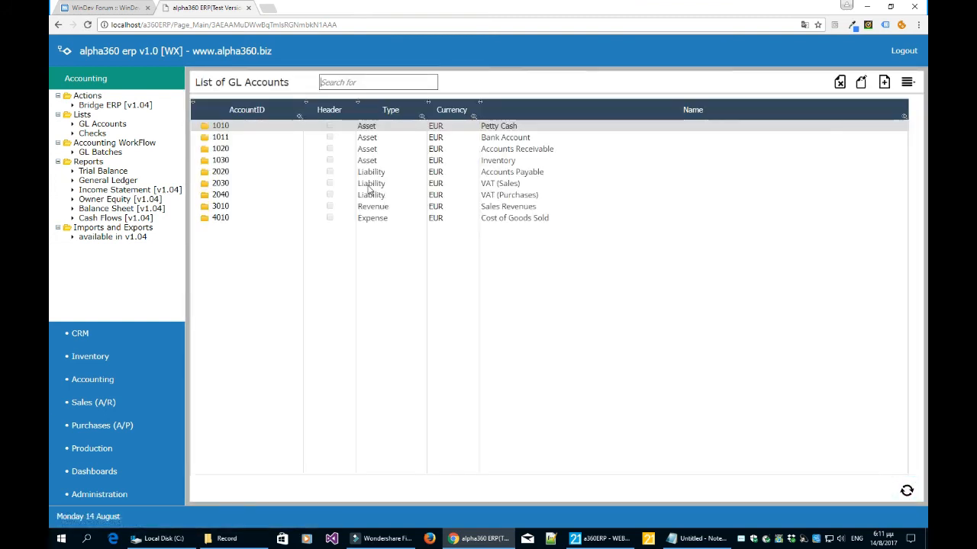
{"action": "left_click", "coordinate": [379, 207]}
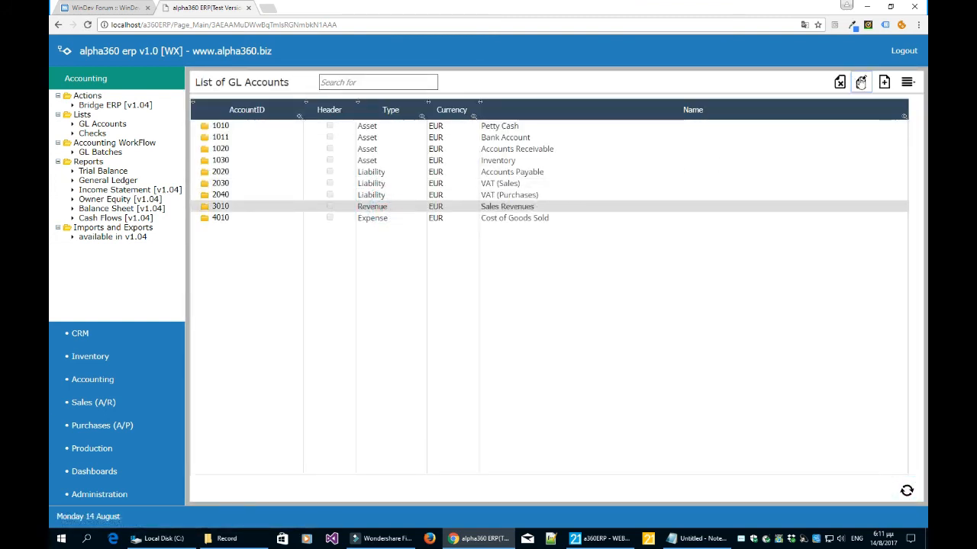
{"action": "left_click", "coordinate": [860, 81]}
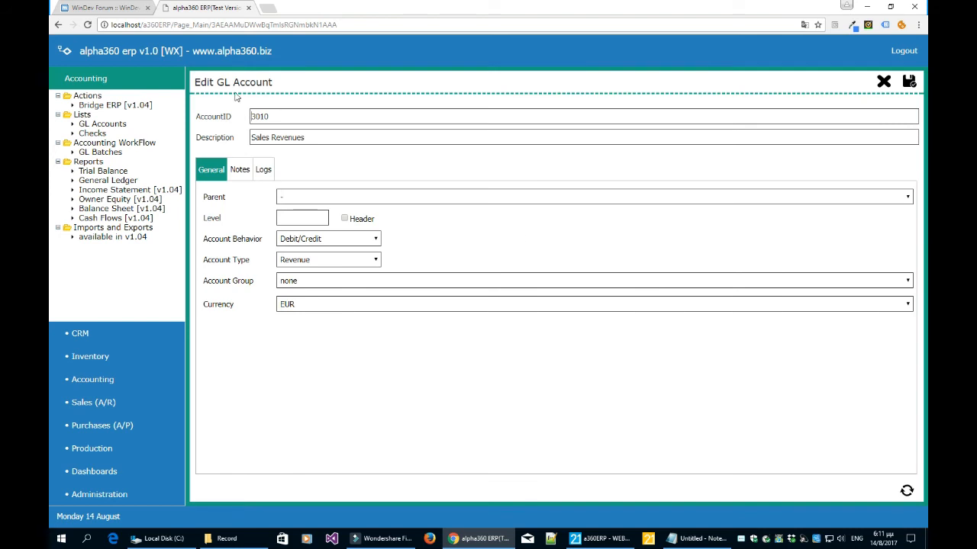
{"action": "left_click", "coordinate": [883, 81]}
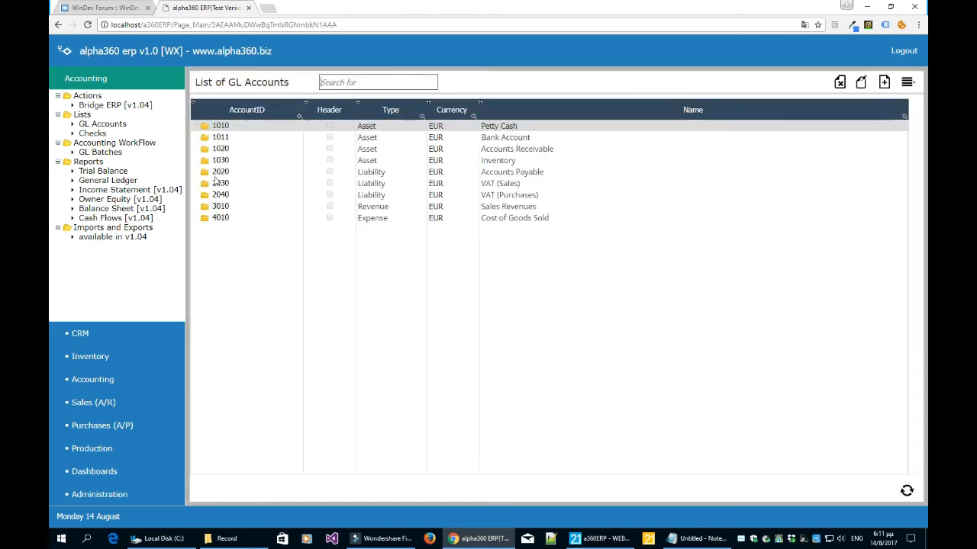
- Try to save the short description a2es3 on the posted sales GL batch, and cancel the edit
{"action": "left_click", "coordinate": [103, 152]}
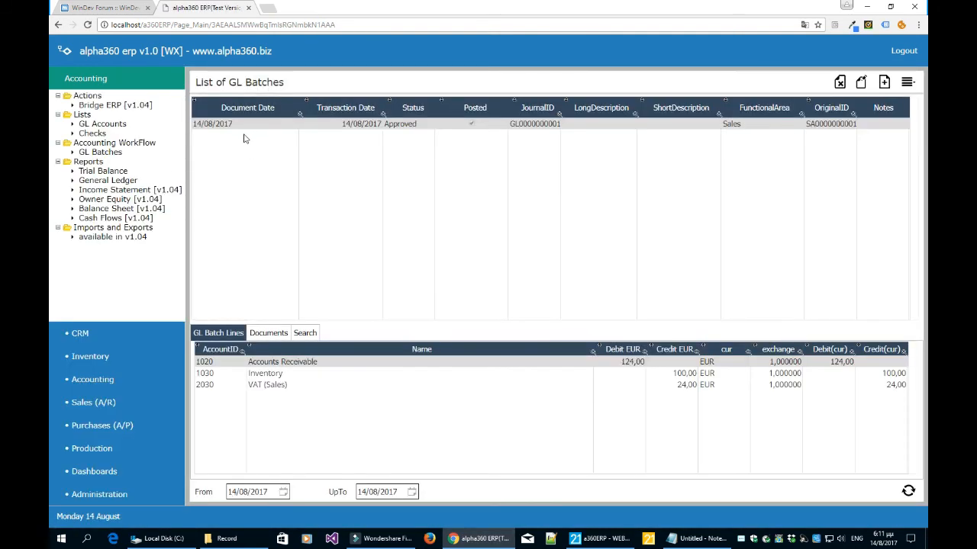
{"action": "left_click", "coordinate": [857, 87]}
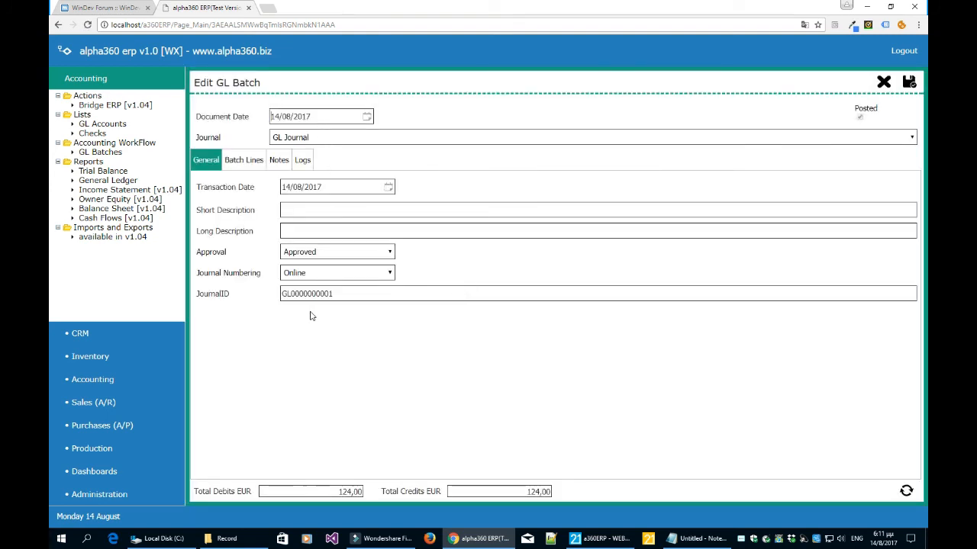
{"action": "left_click", "coordinate": [290, 209]}
{"action": "type", "text": "asdf"}
{"action": "left_click", "coordinate": [910, 82]}
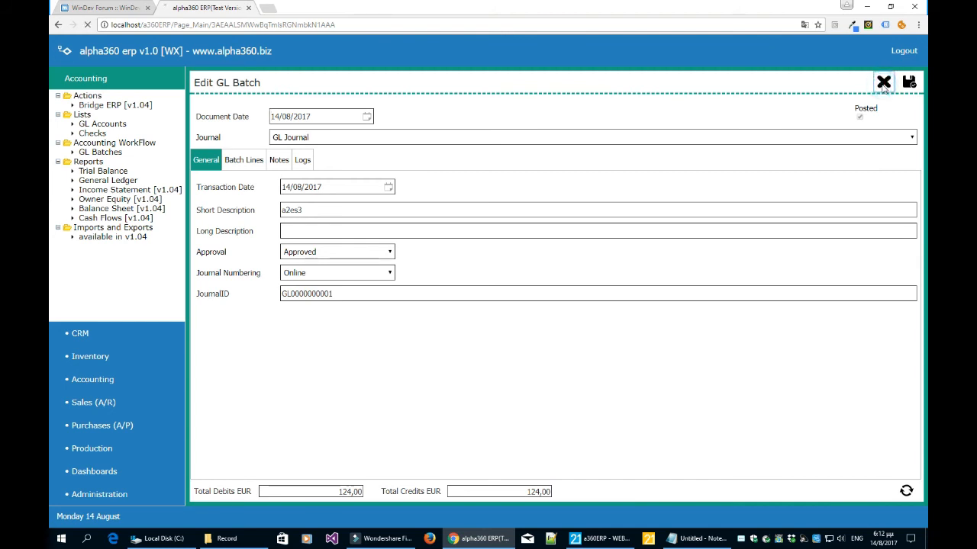
{"action": "left_click", "coordinate": [884, 82]}
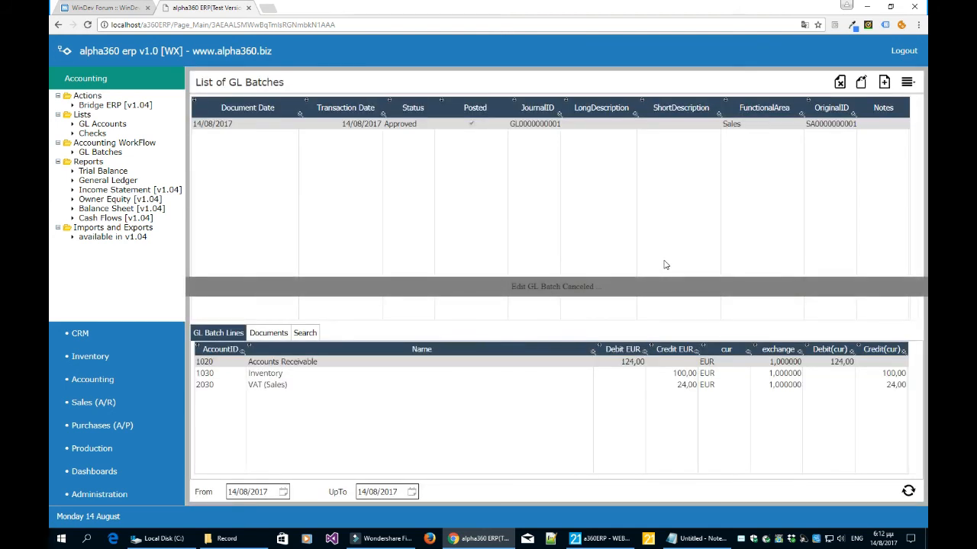
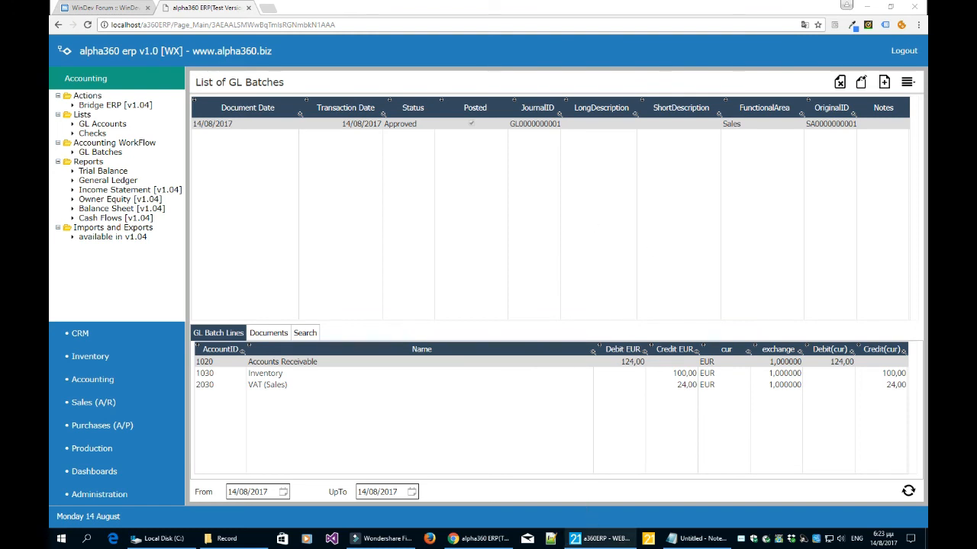
- Switch to WEBDEV 21 and end the running test of the a360ERP project
{"action": "left_click", "coordinate": [603, 542]}
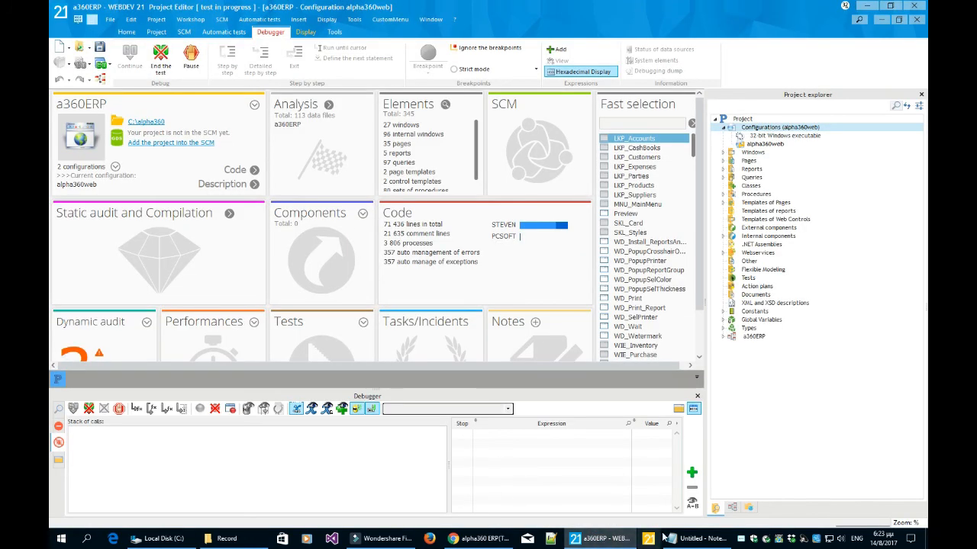
{"action": "left_click", "coordinate": [603, 538]}
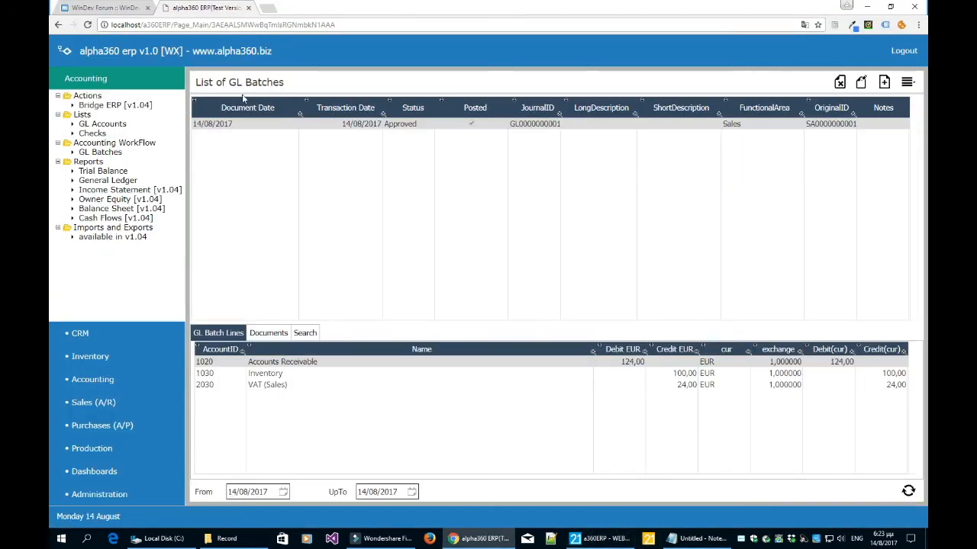
{"action": "key", "text": "alt+Tab"}
{"action": "left_click", "coordinate": [157, 59]}
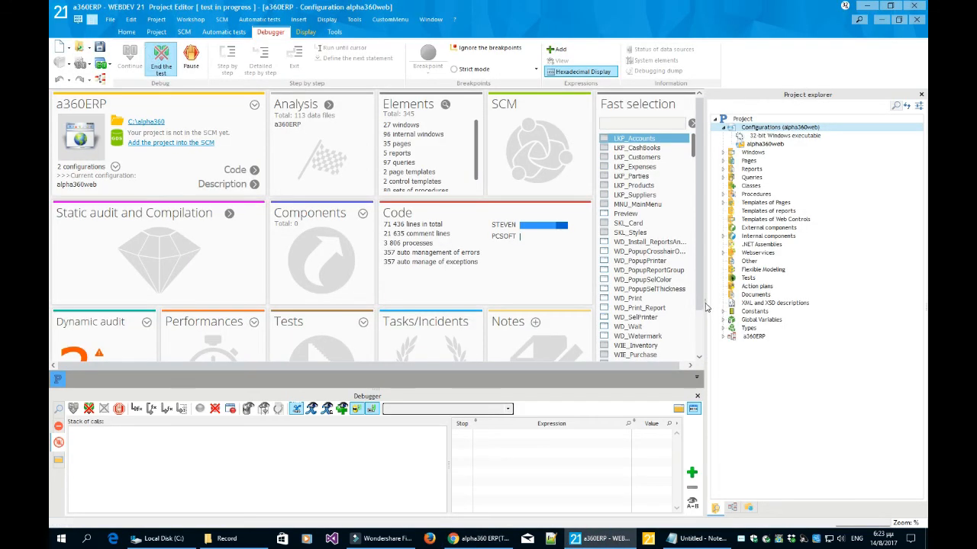
- Check which project configurations include Query_ProductGroups in the Dimensions_2_Inventory_q queries, and collapse the Queries branch
{"action": "left_click_drag", "start_coordinate": [706, 306], "coordinate": [690, 299]}
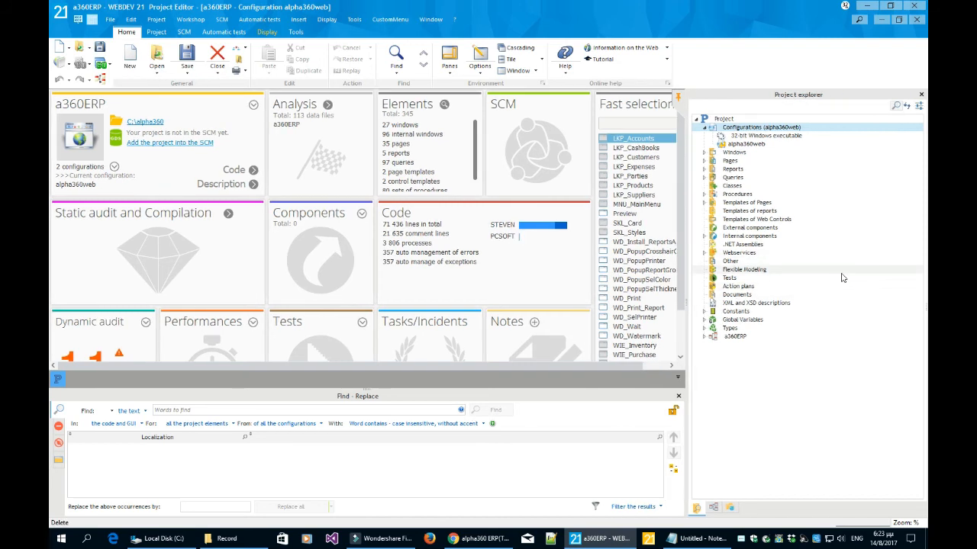
{"action": "left_click", "coordinate": [704, 177]}
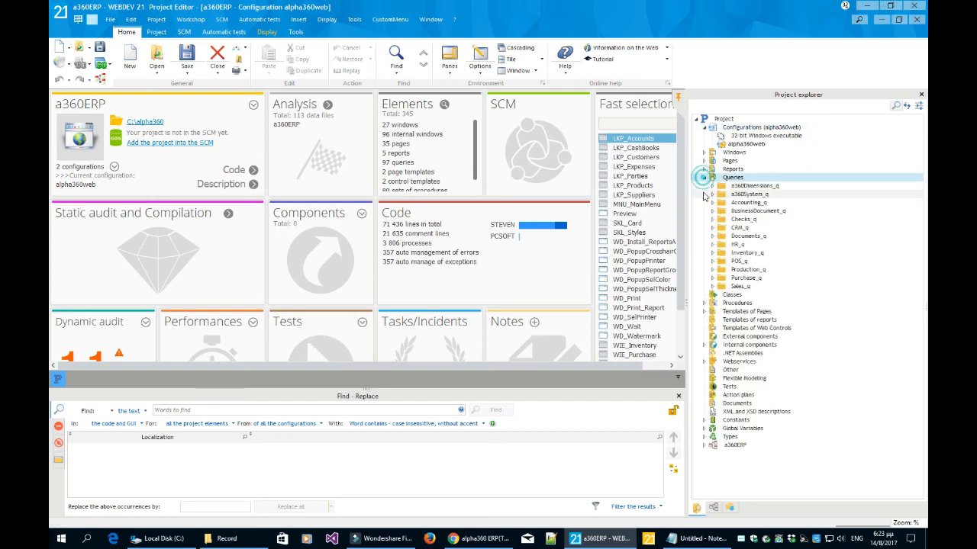
{"action": "left_click", "coordinate": [712, 185]}
{"action": "left_click", "coordinate": [720, 194]}
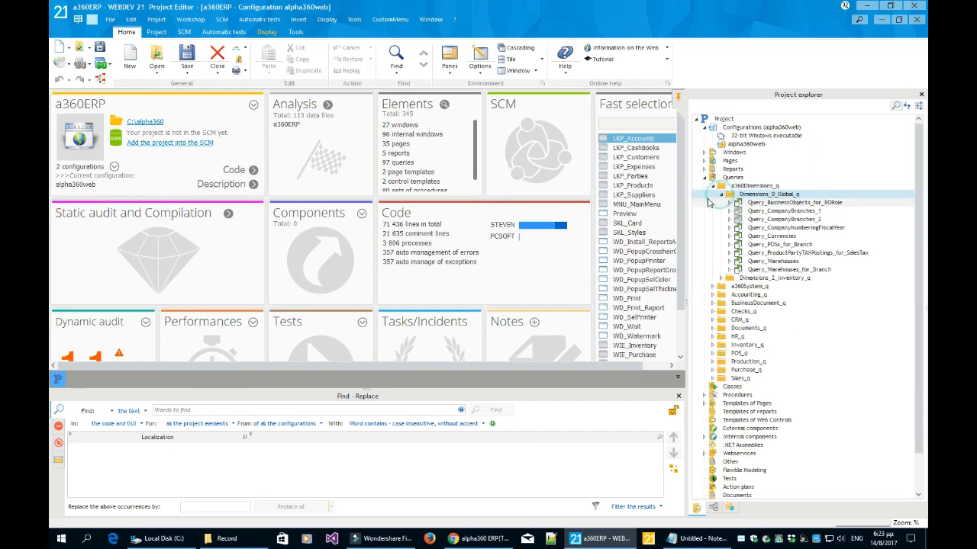
{"action": "left_click", "coordinate": [720, 194]}
{"action": "left_click", "coordinate": [720, 203]}
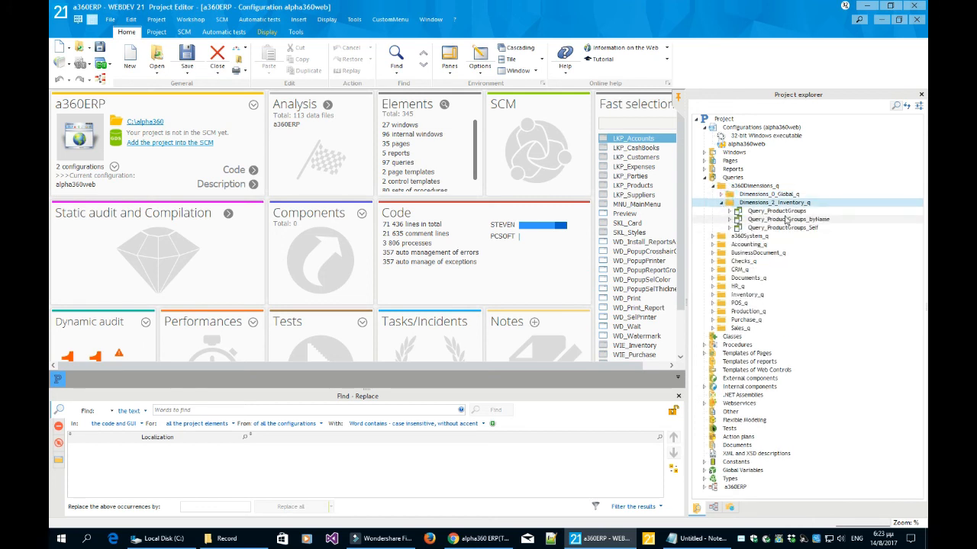
{"action": "left_click", "coordinate": [780, 212]}
{"action": "right_click", "coordinate": [785, 213]}
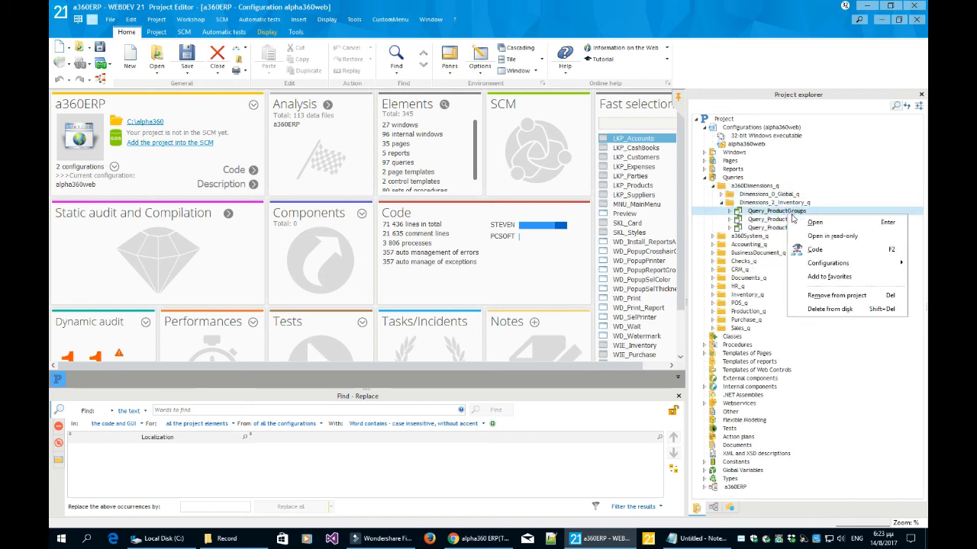
{"action": "mouse_move", "coordinate": [821, 266]}
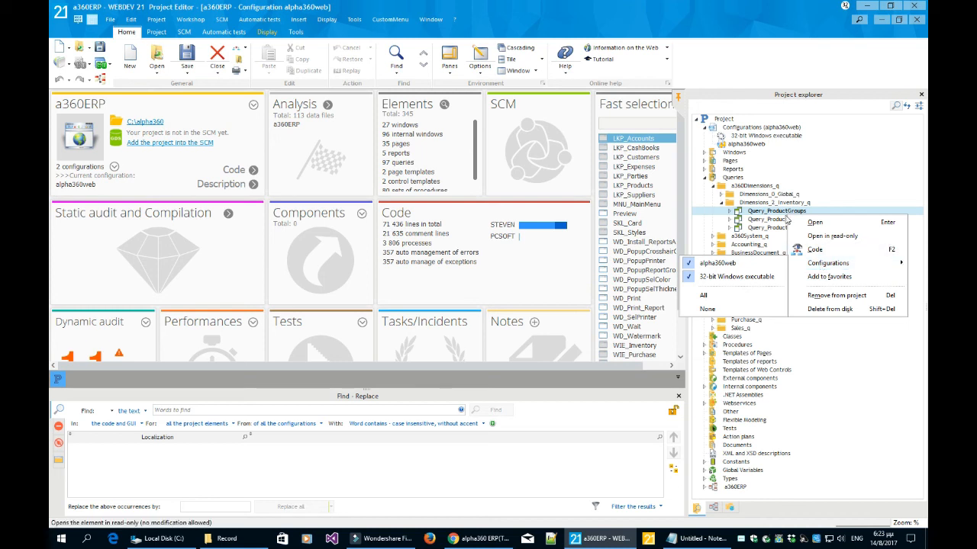
{"action": "left_click", "coordinate": [705, 178]}
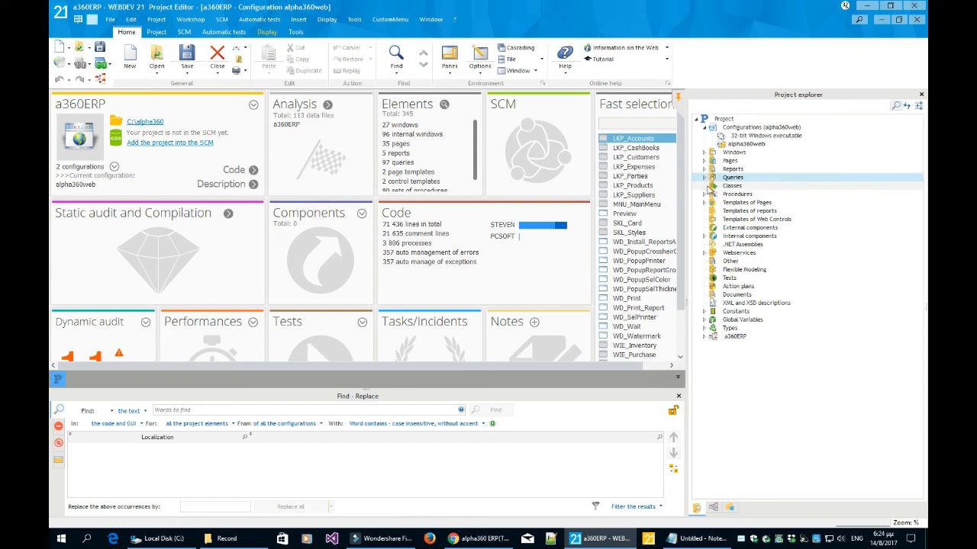
- Open the code of the BP_BusinessObject_add procedure from PB_BusinessObject in the Dimensions_0_Global_p procedures folder
{"action": "left_click", "coordinate": [703, 194]}
{"action": "left_click", "coordinate": [704, 195]}
{"action": "left_click", "coordinate": [704, 195]}
{"action": "left_click", "coordinate": [724, 212]}
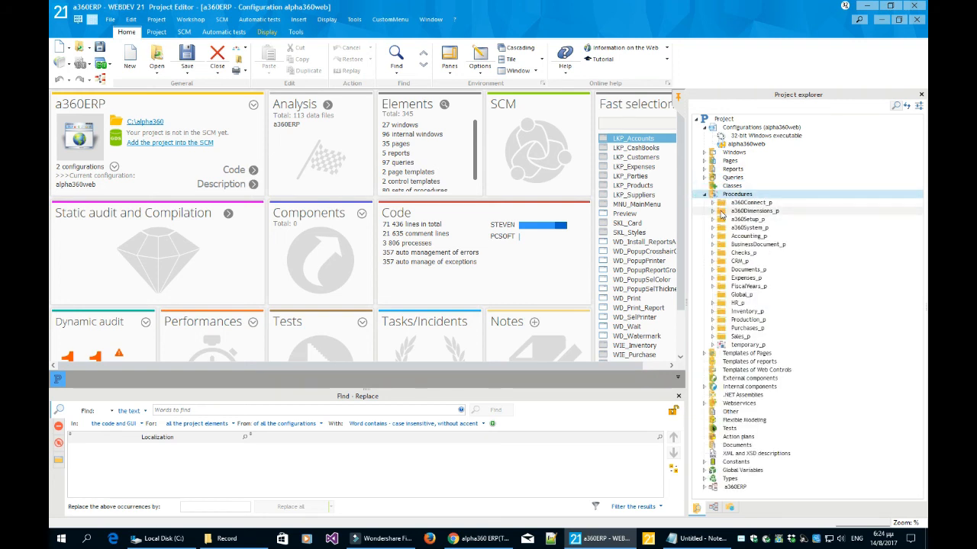
{"action": "left_click", "coordinate": [713, 211]}
{"action": "left_click", "coordinate": [740, 219]}
{"action": "left_click", "coordinate": [720, 219]}
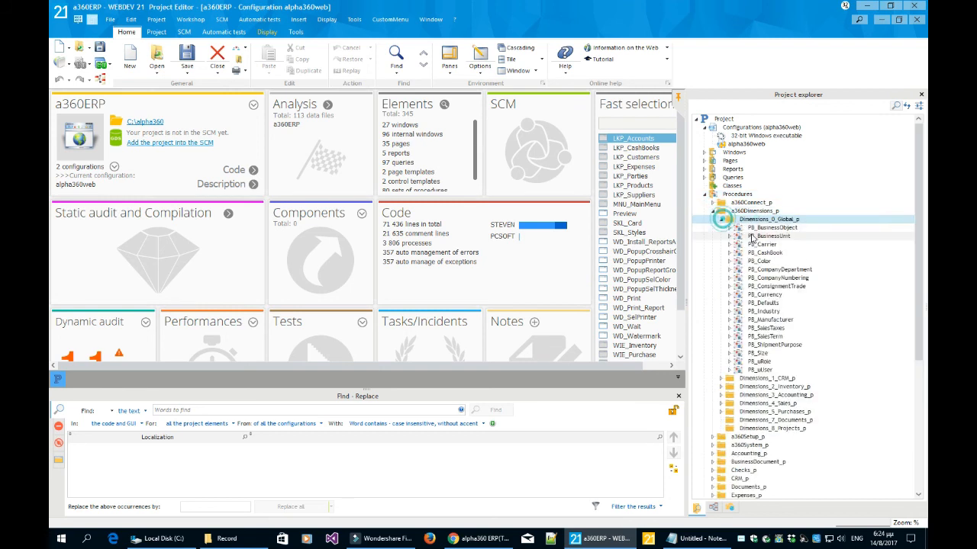
{"action": "left_click", "coordinate": [728, 228]}
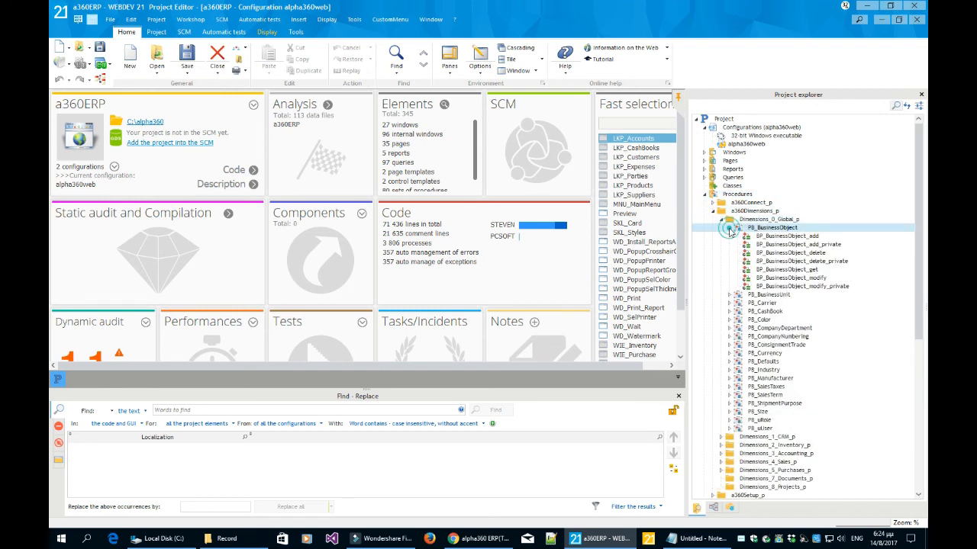
{"action": "left_click", "coordinate": [786, 235]}
{"action": "scroll", "coordinate": [797, 259], "scroll_direction": "down", "scroll_amount": 1}
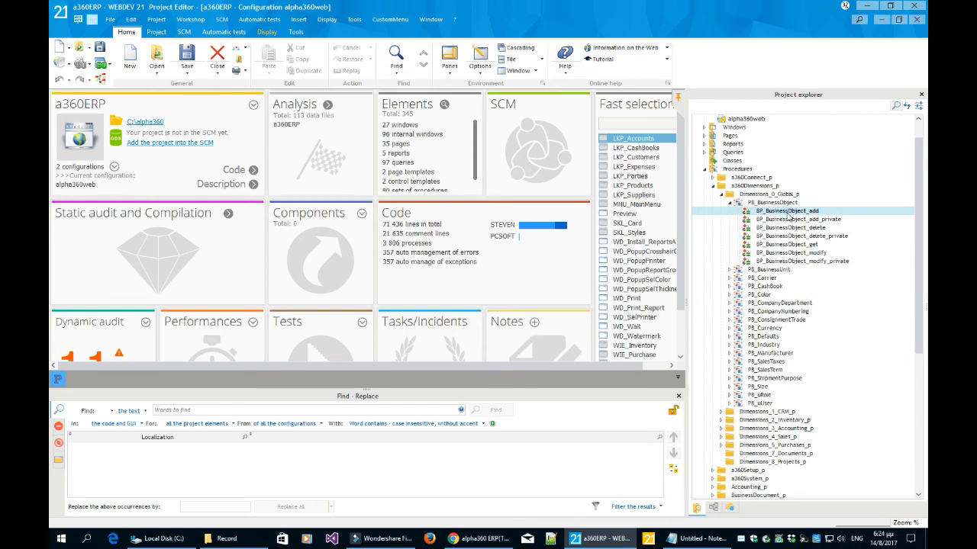
{"action": "double_click", "coordinate": [787, 211]}
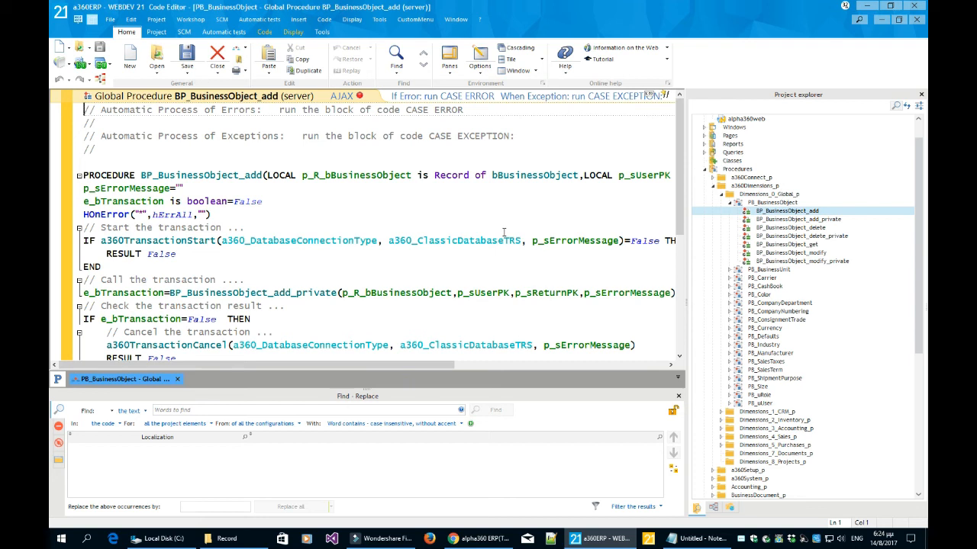
- Collapse the PB_BusinessObject, Dimensions_0_Global_p and a360Dimensions_p levels of the Procedures branch
{"action": "left_click", "coordinate": [723, 203]}
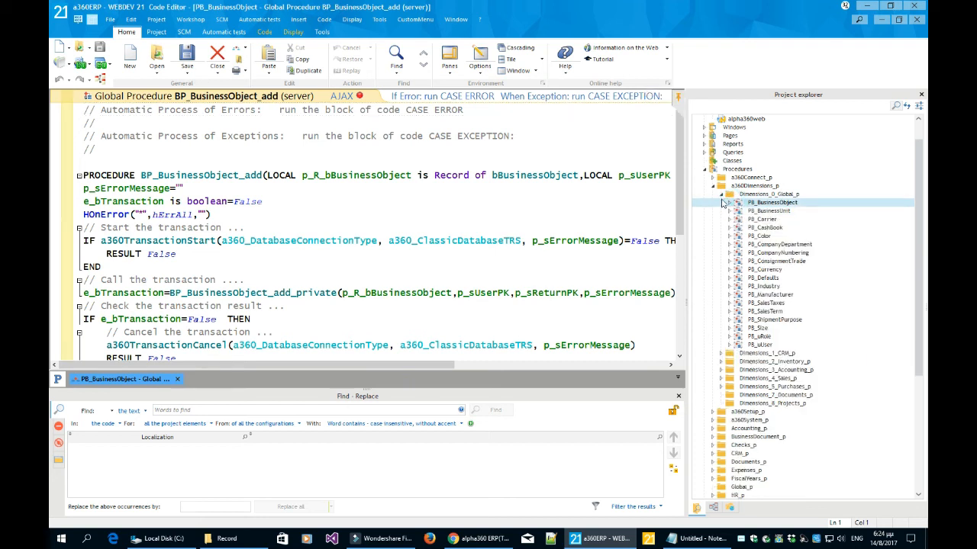
{"action": "left_click", "coordinate": [721, 194]}
{"action": "left_click", "coordinate": [713, 186]}
{"action": "left_click", "coordinate": [714, 186]}
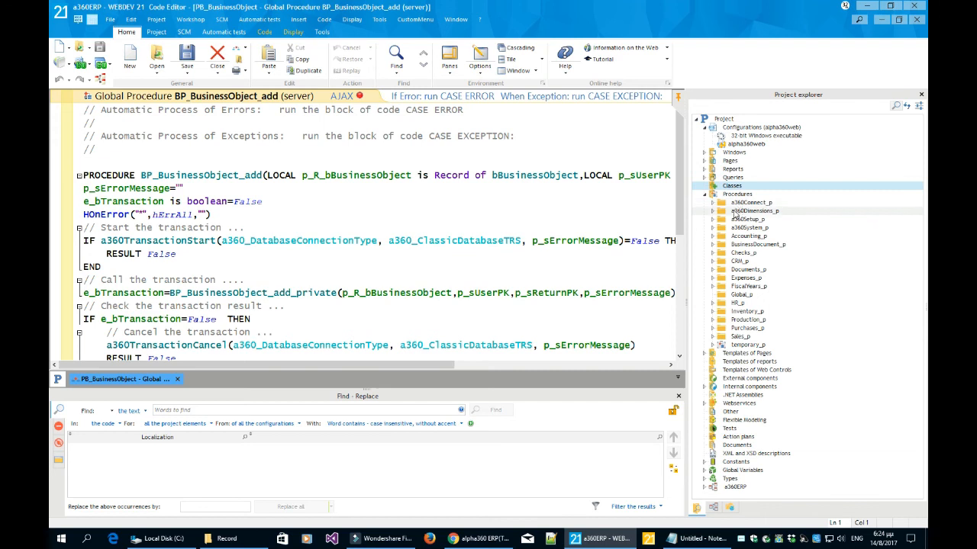
- Check which project configurations include the BusinessUnits page in Dimensions_0_Global_pages, and collapse the Pages branch
{"action": "left_click", "coordinate": [704, 161]}
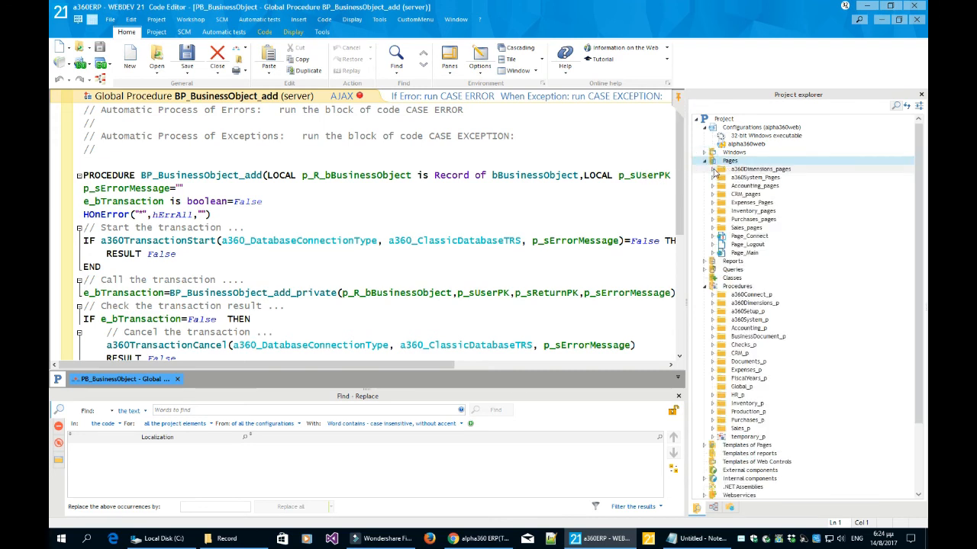
{"action": "left_click", "coordinate": [713, 170]}
{"action": "left_click", "coordinate": [721, 178]}
{"action": "right_click", "coordinate": [766, 187]}
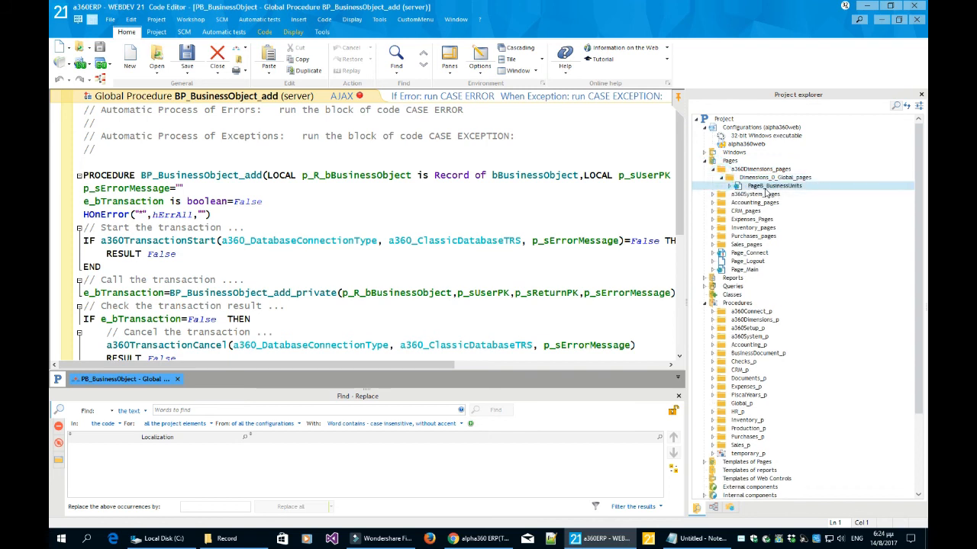
{"action": "mouse_move", "coordinate": [811, 281]}
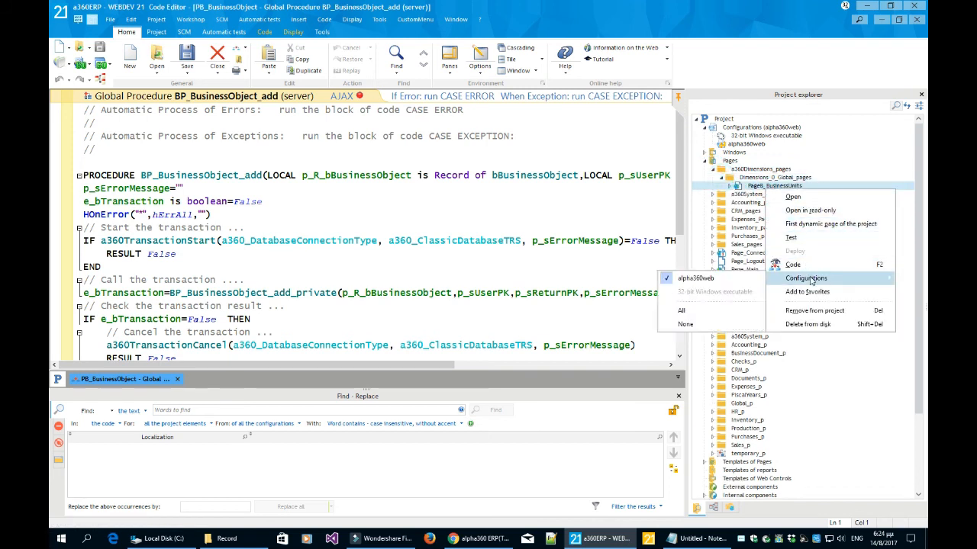
{"action": "left_click", "coordinate": [754, 153]}
{"action": "left_click", "coordinate": [704, 161]}
- Look up the configuration options of the IWB_BusinessObjects internal window in Dimensions_0_Global, and collapse that folder
{"action": "left_click", "coordinate": [704, 153]}
{"action": "left_click", "coordinate": [714, 162]}
{"action": "left_click", "coordinate": [720, 169]}
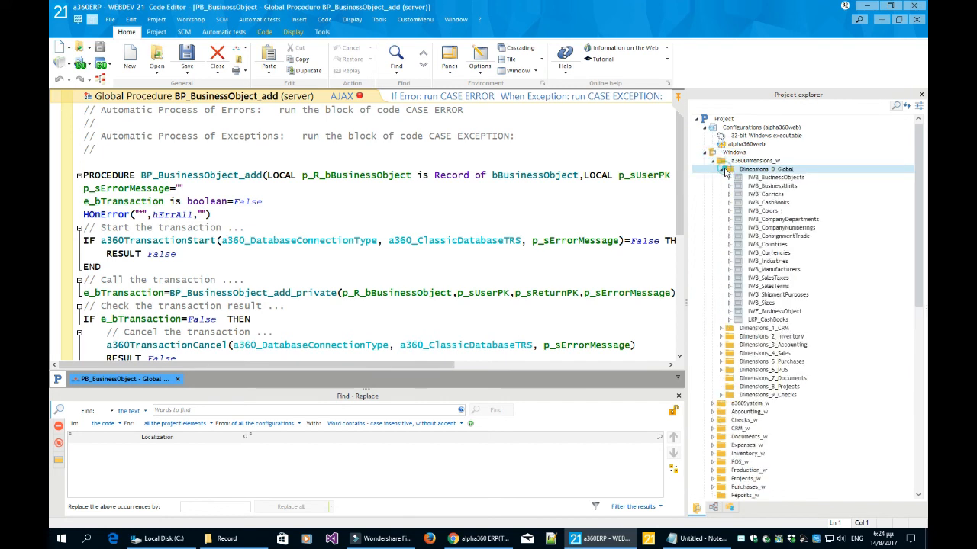
{"action": "right_click", "coordinate": [761, 178]}
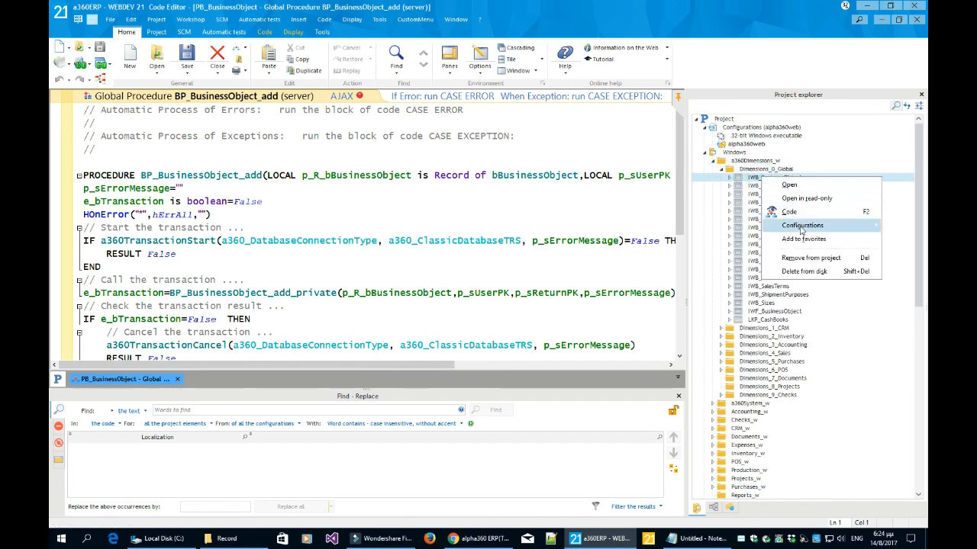
{"action": "mouse_move", "coordinate": [801, 227]}
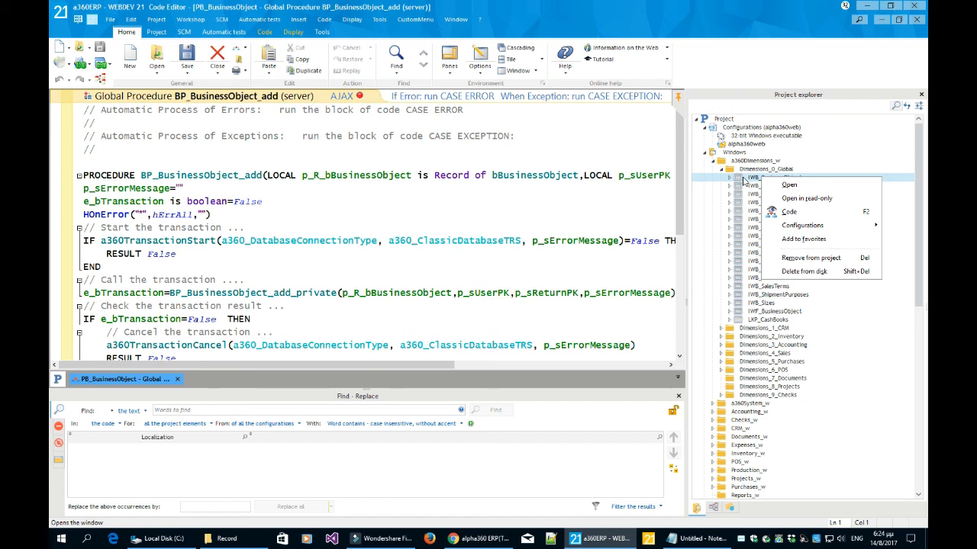
{"action": "left_click", "coordinate": [742, 177]}
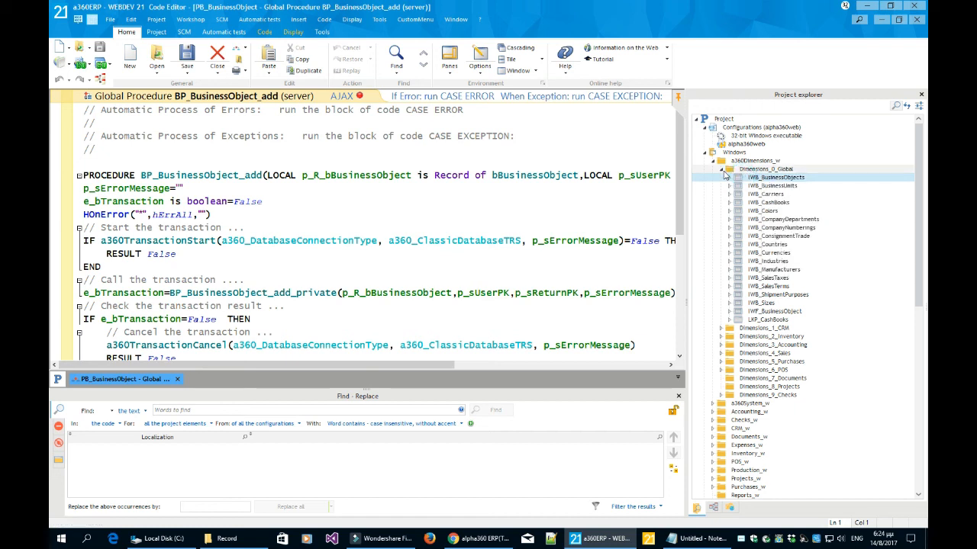
{"action": "left_click", "coordinate": [721, 170]}
{"action": "left_click", "coordinate": [715, 163]}
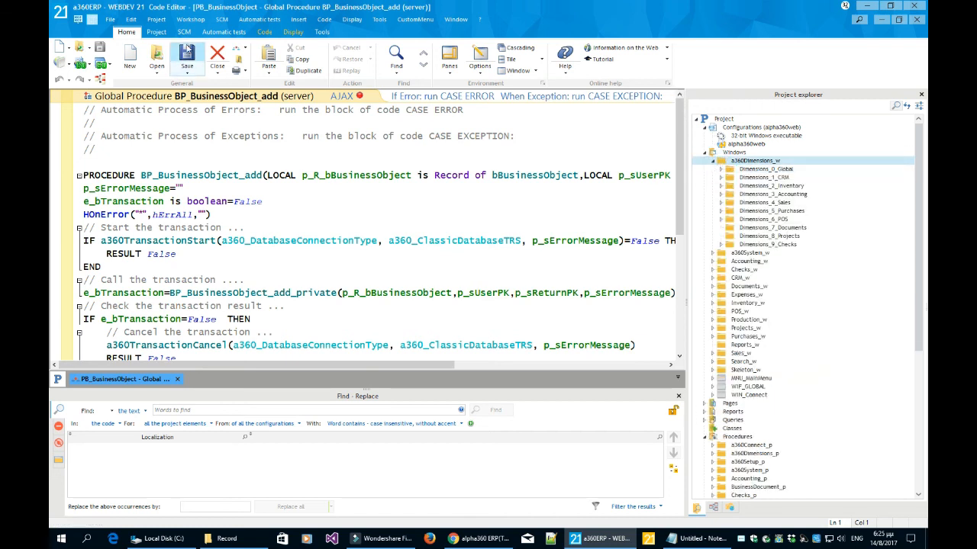
- Open the a360ERP project code and highlight the "Important Note:" heading in its introductory comments
{"action": "left_click", "coordinate": [157, 19]}
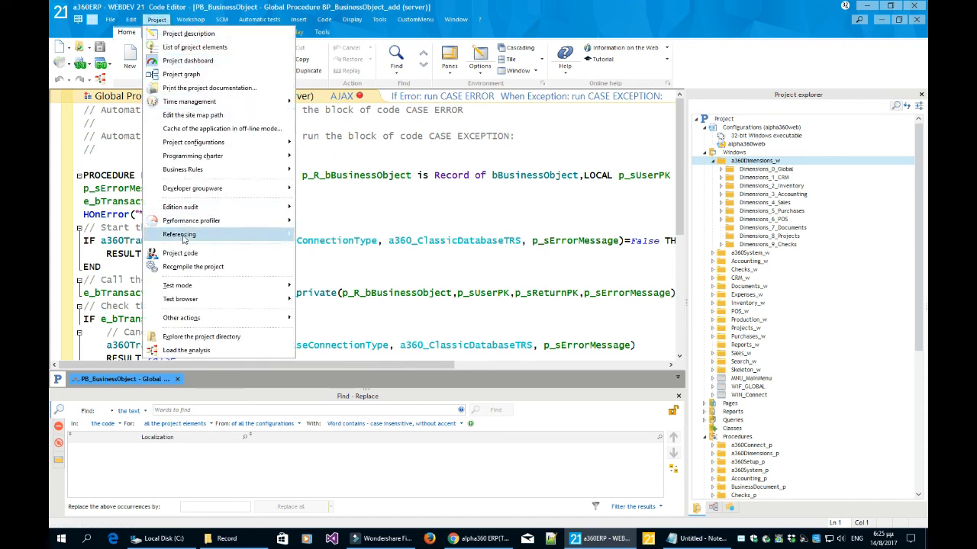
{"action": "left_click", "coordinate": [166, 254]}
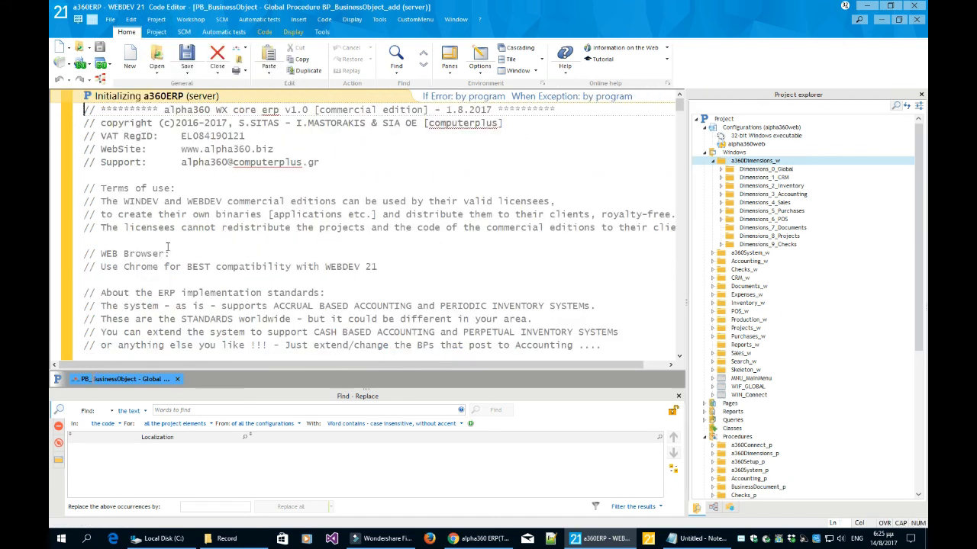
{"action": "scroll", "coordinate": [172, 244], "scroll_direction": "down", "scroll_amount": 1}
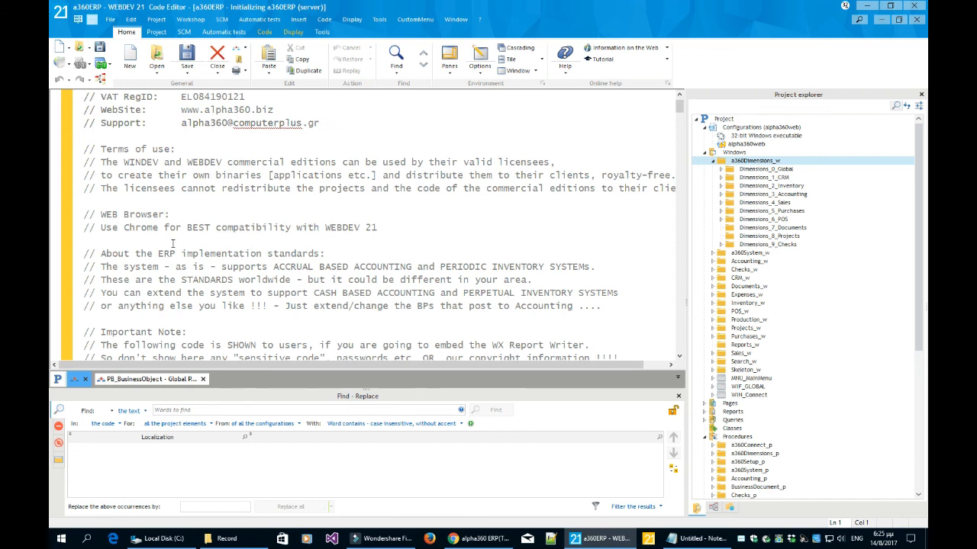
{"action": "scroll", "coordinate": [173, 244], "scroll_direction": "down", "scroll_amount": 2}
{"action": "left_click_drag", "start_coordinate": [205, 251], "coordinate": [98, 254]}
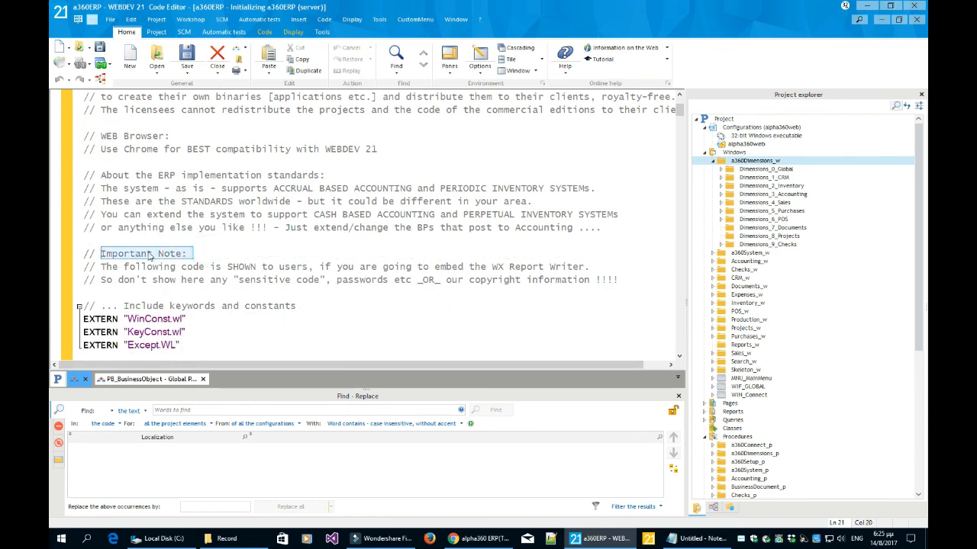
- Examine the global variables and data structures in the project initialization code, down to the enBusinessObjectRole enumeration
{"action": "scroll", "coordinate": [222, 260], "scroll_direction": "down", "scroll_amount": 20}
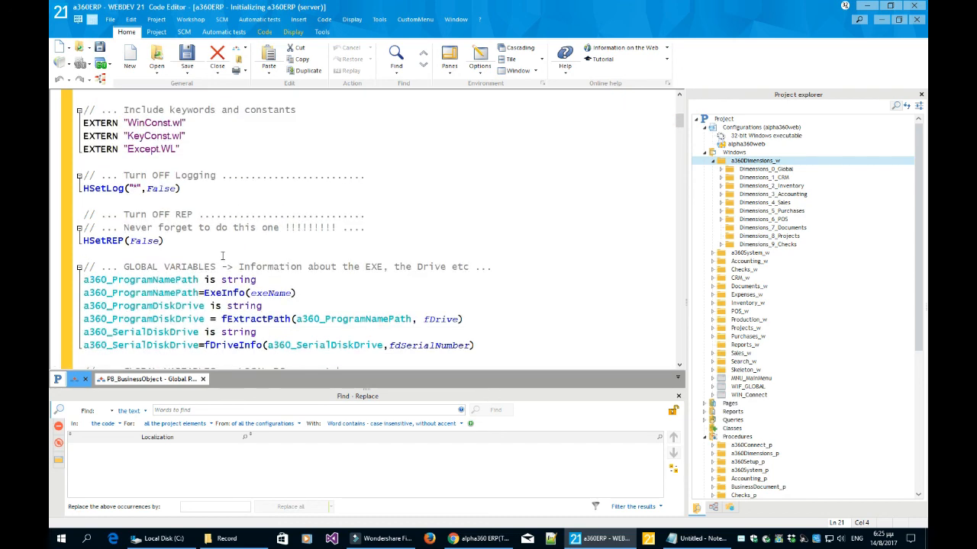
{"action": "scroll", "coordinate": [219, 254], "scroll_direction": "down", "scroll_amount": 20}
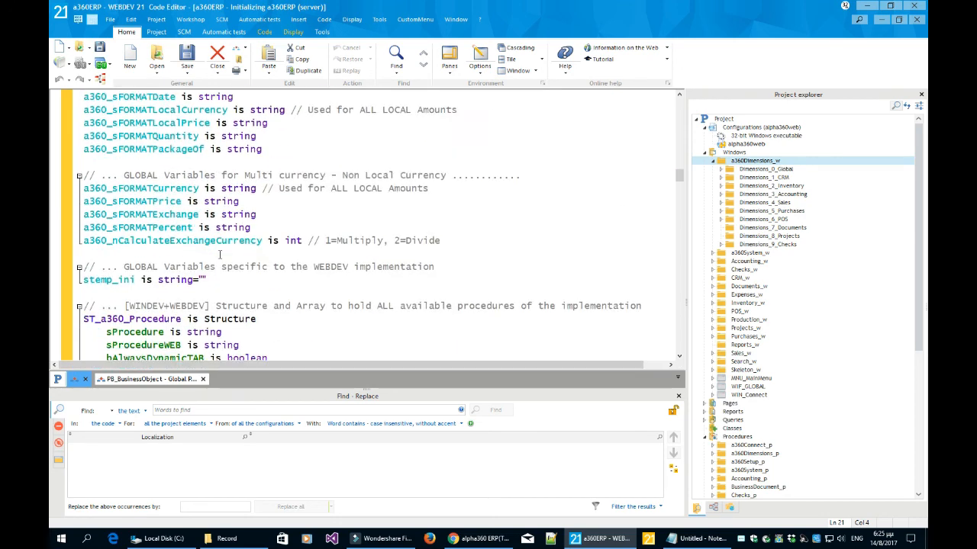
{"action": "scroll", "coordinate": [219, 254], "scroll_direction": "down", "scroll_amount": 20}
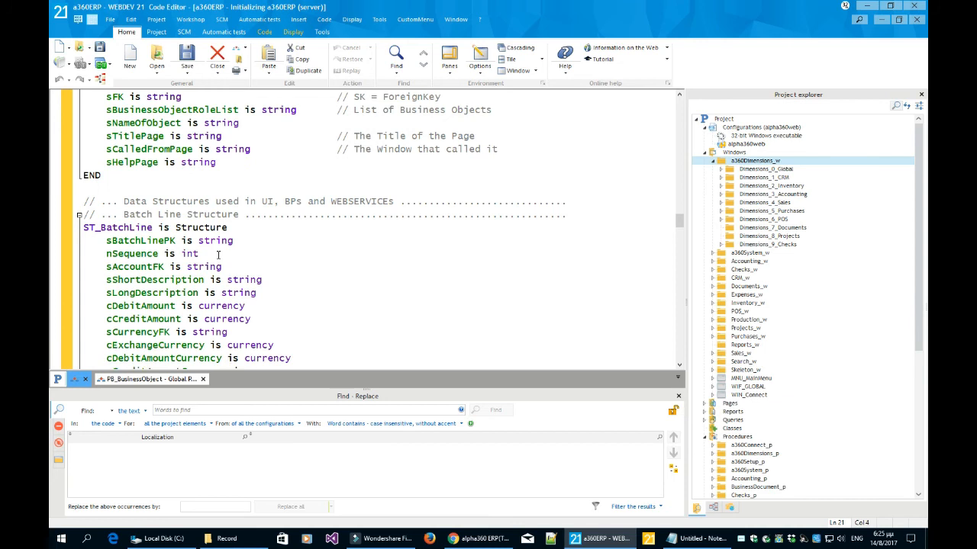
{"action": "scroll", "coordinate": [216, 258], "scroll_direction": "down", "scroll_amount": 20}
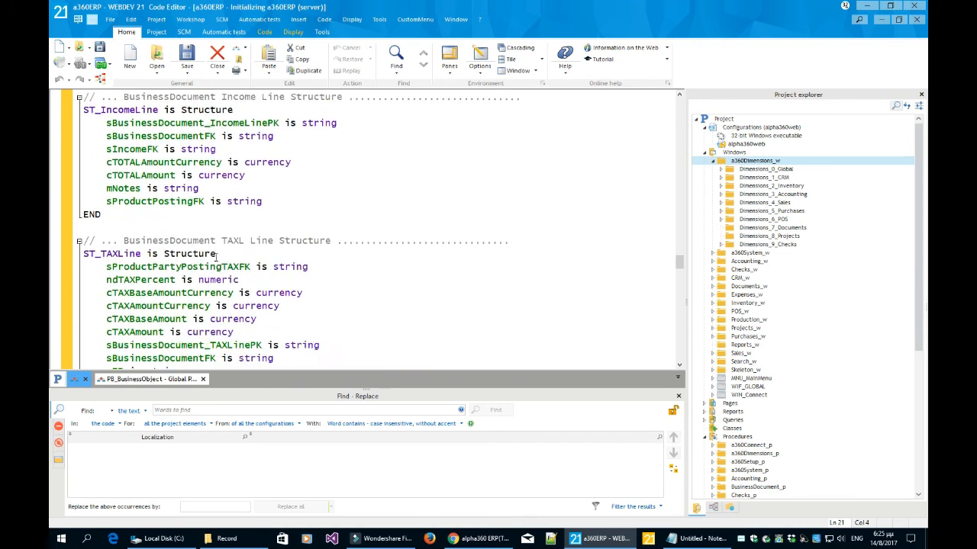
{"action": "scroll", "coordinate": [177, 252], "scroll_direction": "down", "scroll_amount": 5}
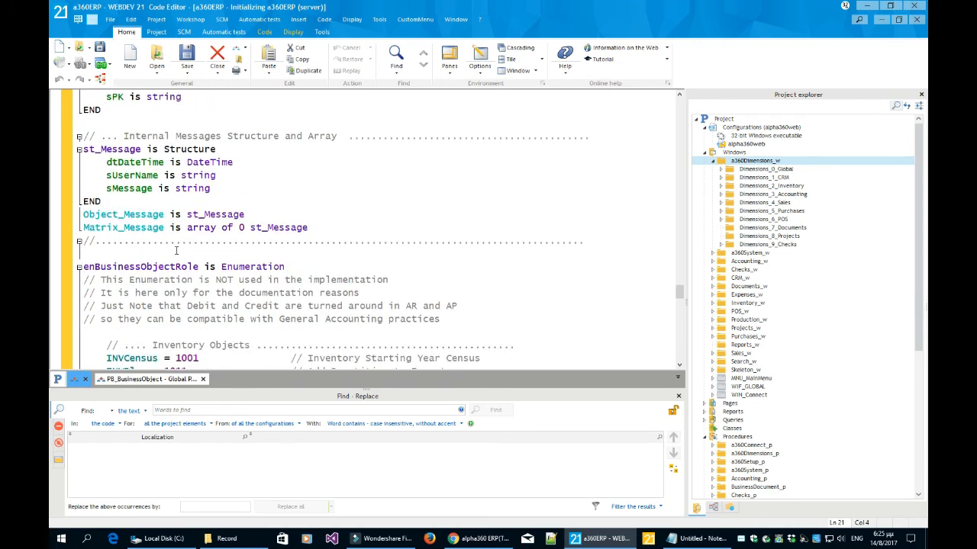
{"action": "scroll", "coordinate": [177, 249], "scroll_direction": "down", "scroll_amount": 2}
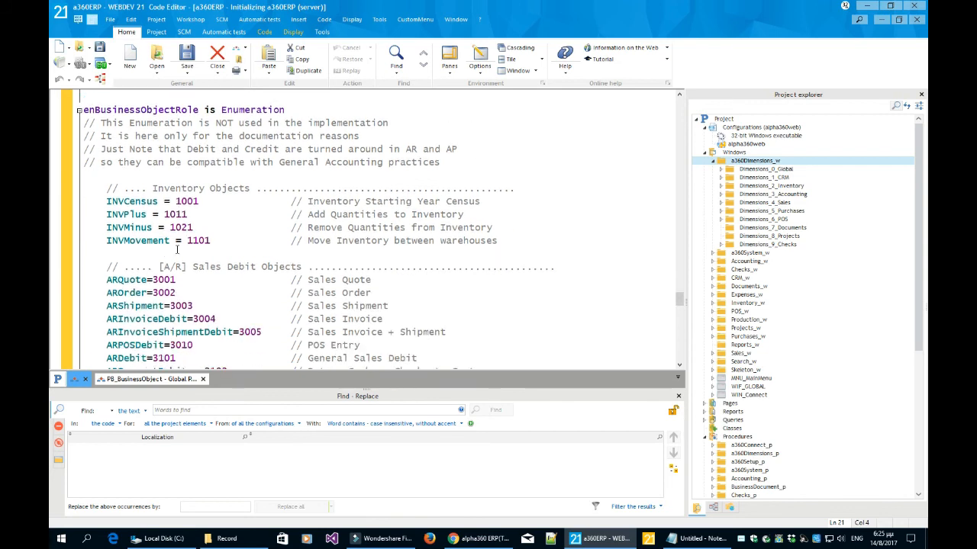
- Collapse the a360Dimensions_w folder and the Procedures branch, and view the enumeration's sales debit and credit objects
{"action": "left_click", "coordinate": [712, 160]}
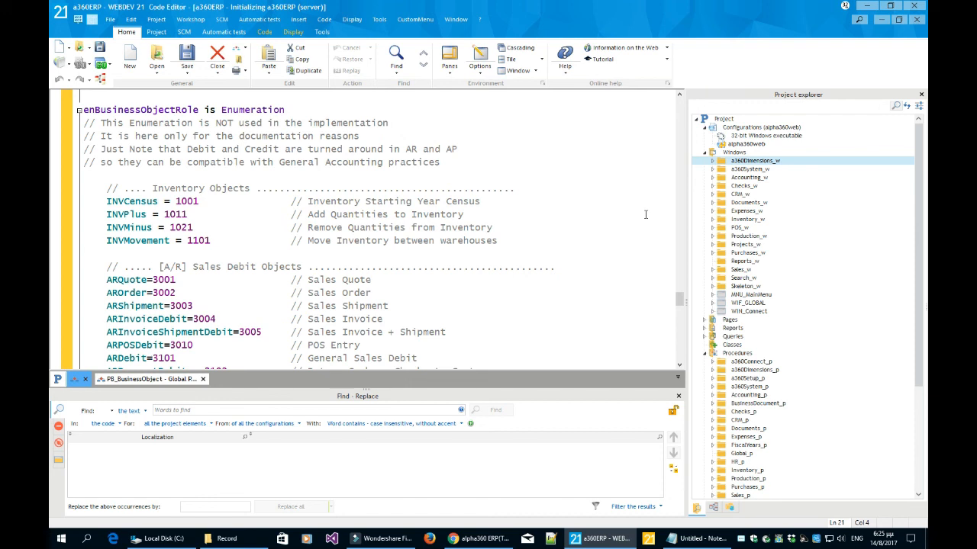
{"action": "scroll", "coordinate": [404, 242], "scroll_direction": "down", "scroll_amount": 2}
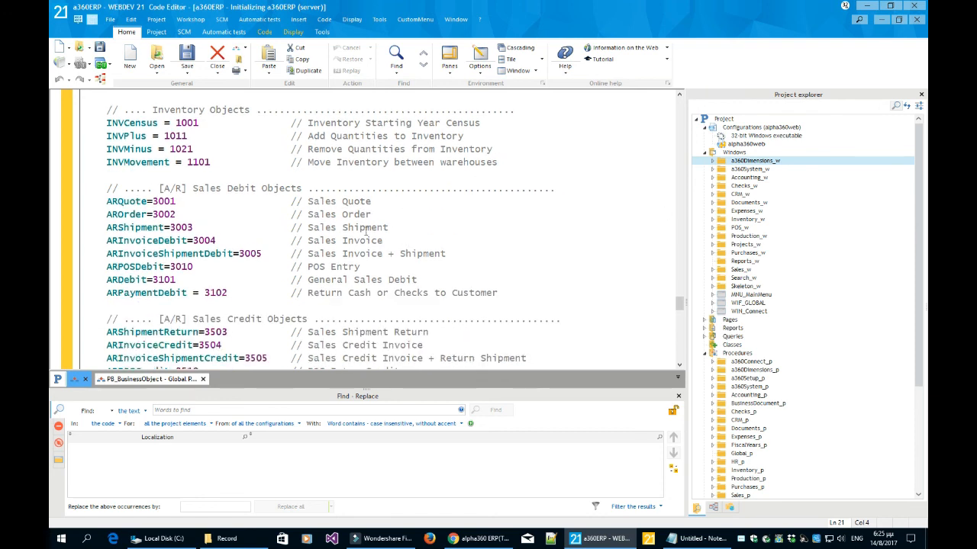
{"action": "left_click", "coordinate": [704, 353]}
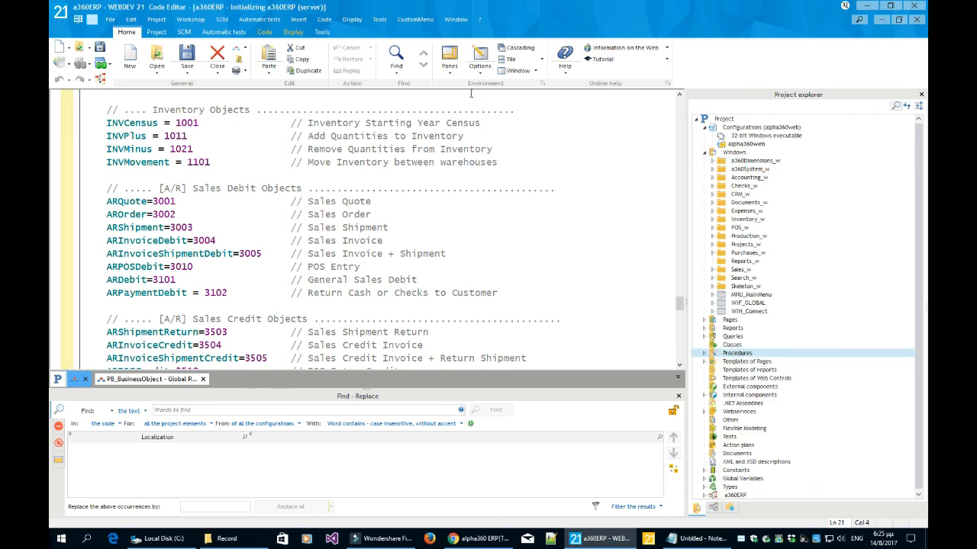
- Review the General, Web and Editor settings in the general options of WEBDEV, and close them without changes
{"action": "left_click", "coordinate": [380, 19]}
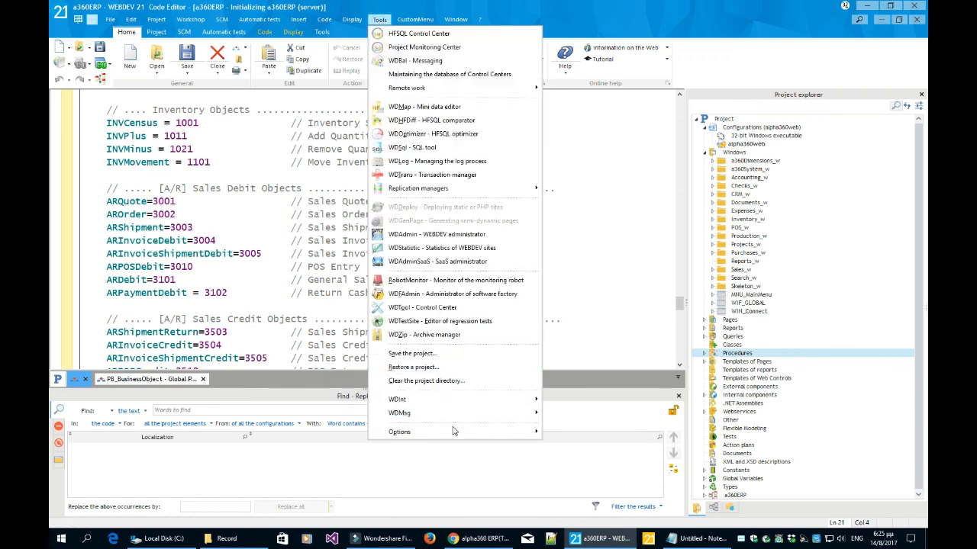
{"action": "mouse_move", "coordinate": [454, 437]}
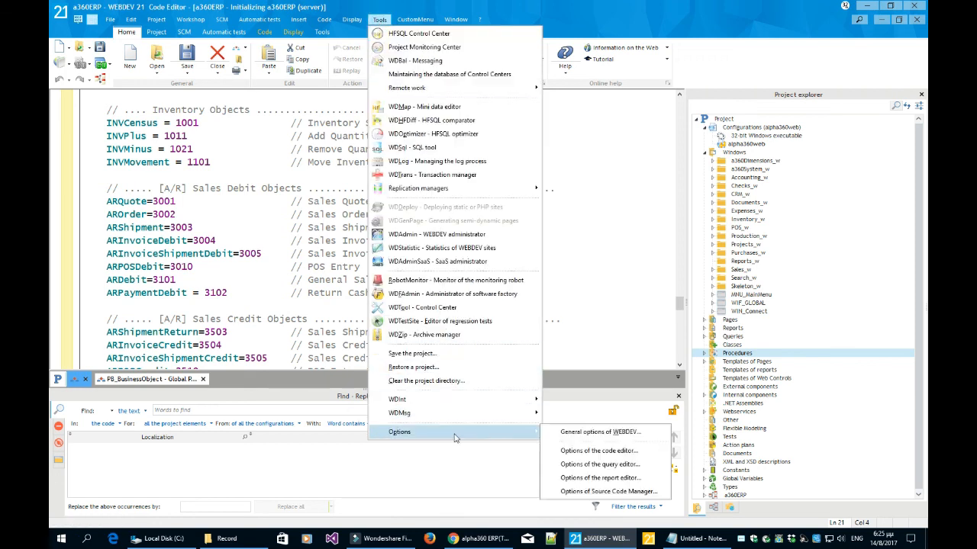
{"action": "left_click", "coordinate": [580, 437]}
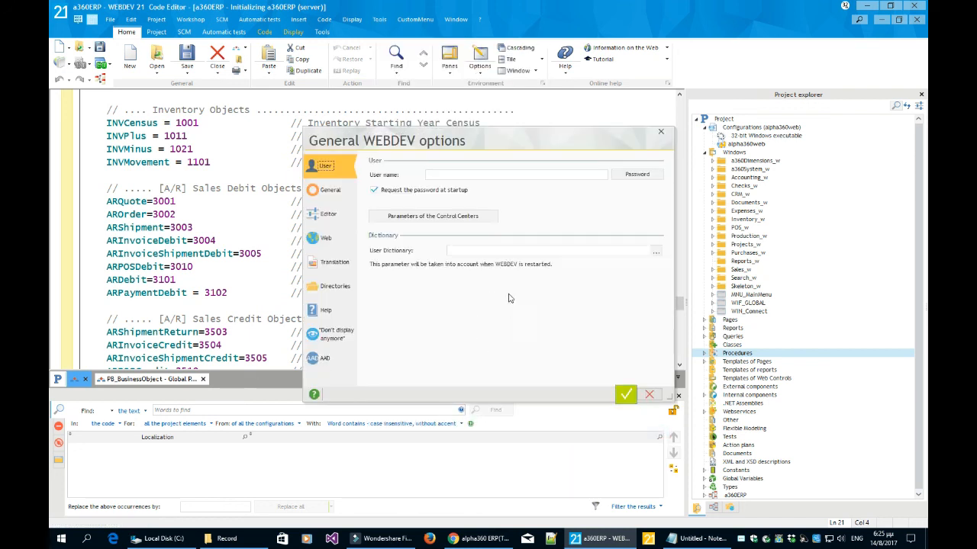
{"action": "left_click", "coordinate": [338, 196]}
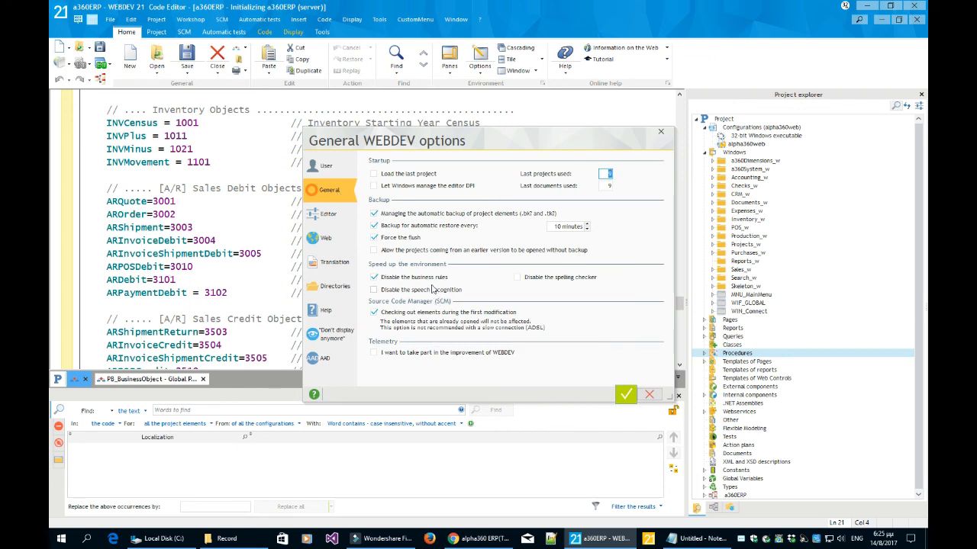
{"action": "mouse_move", "coordinate": [401, 244]}
{"action": "left_click", "coordinate": [339, 239]}
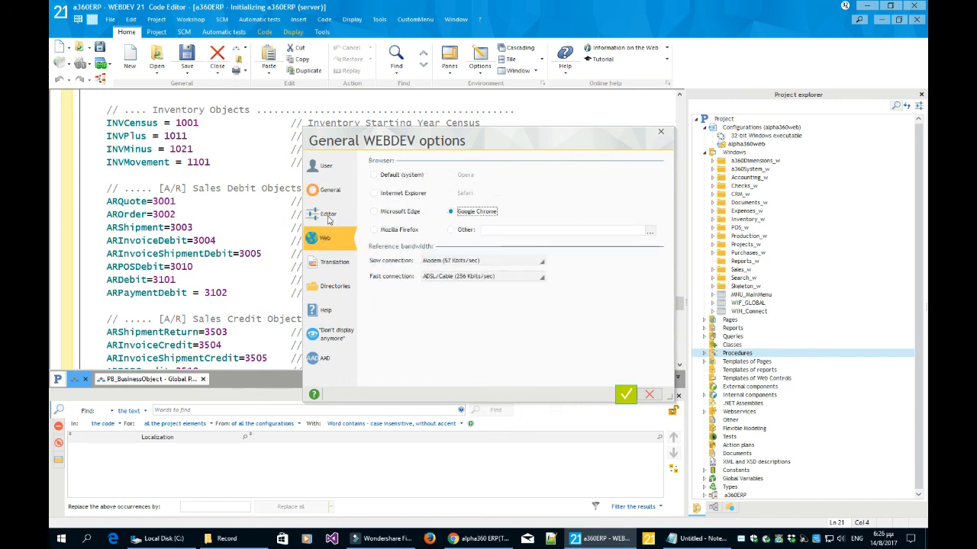
{"action": "left_click", "coordinate": [326, 213]}
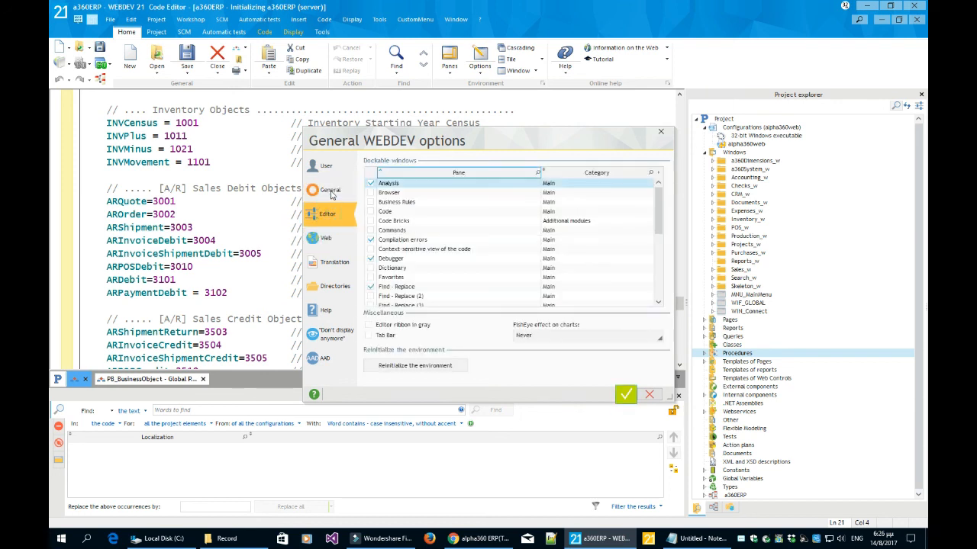
{"action": "left_click", "coordinate": [329, 190]}
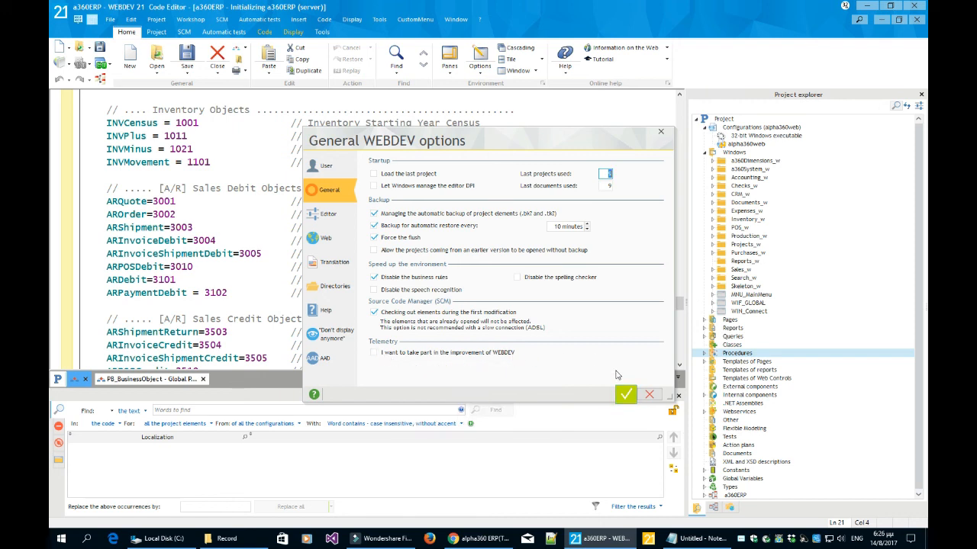
{"action": "left_click", "coordinate": [649, 395]}
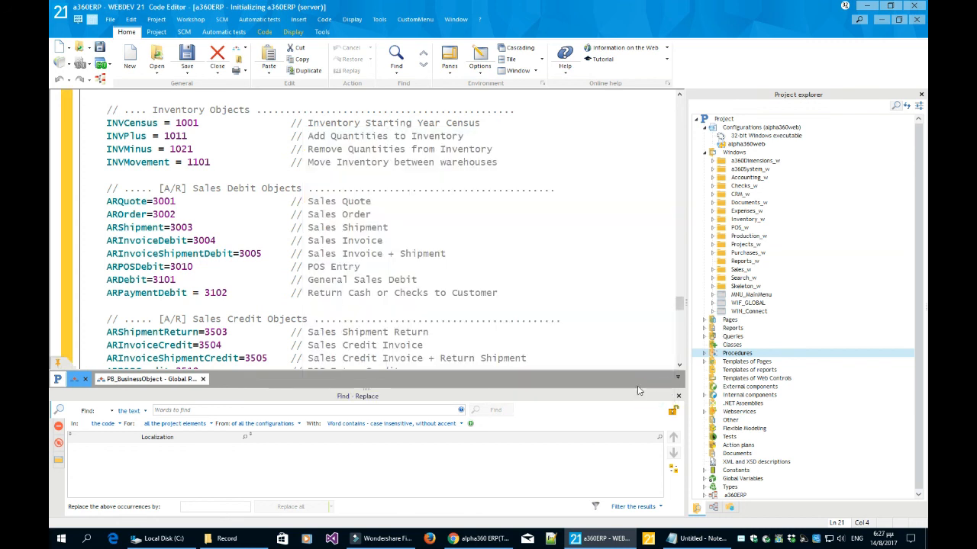
- Expand the Procedures branch, peek into the Expenses_p folder, and list the procedures of PB_Sales in Sales_p
{"action": "left_click", "coordinate": [729, 378]}
{"action": "left_click", "coordinate": [705, 353]}
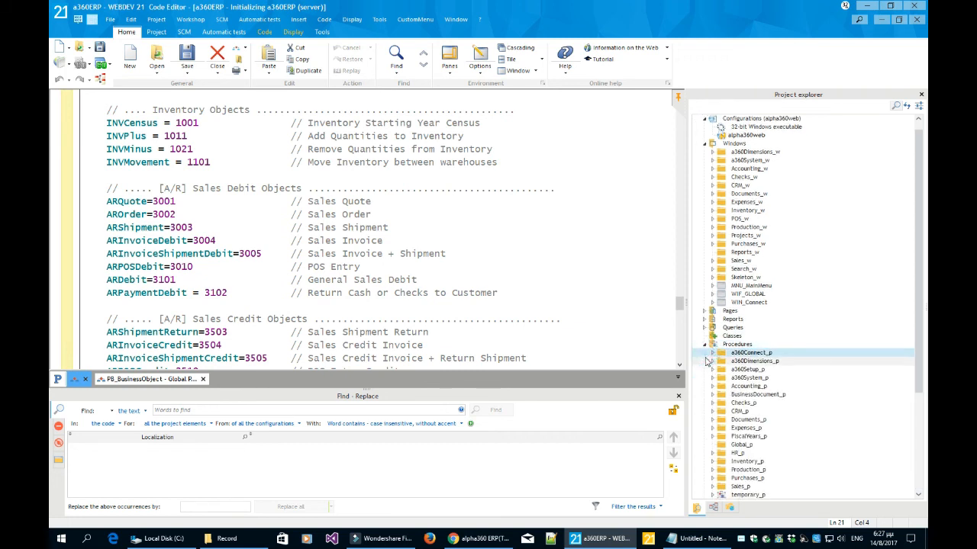
{"action": "scroll", "coordinate": [706, 362], "scroll_direction": "down", "scroll_amount": 3}
{"action": "left_click", "coordinate": [710, 361]}
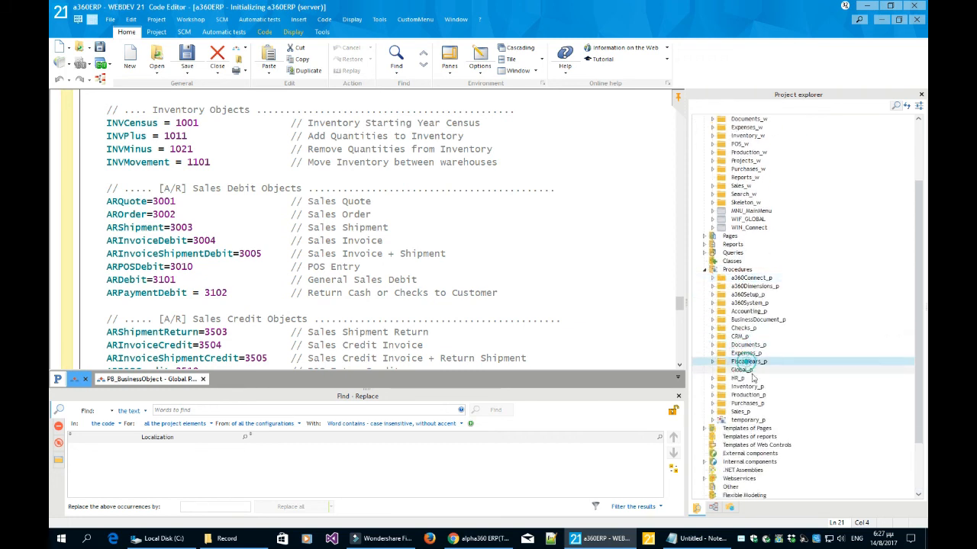
{"action": "scroll", "coordinate": [756, 380], "scroll_direction": "down", "scroll_amount": 2}
{"action": "left_click", "coordinate": [713, 303]}
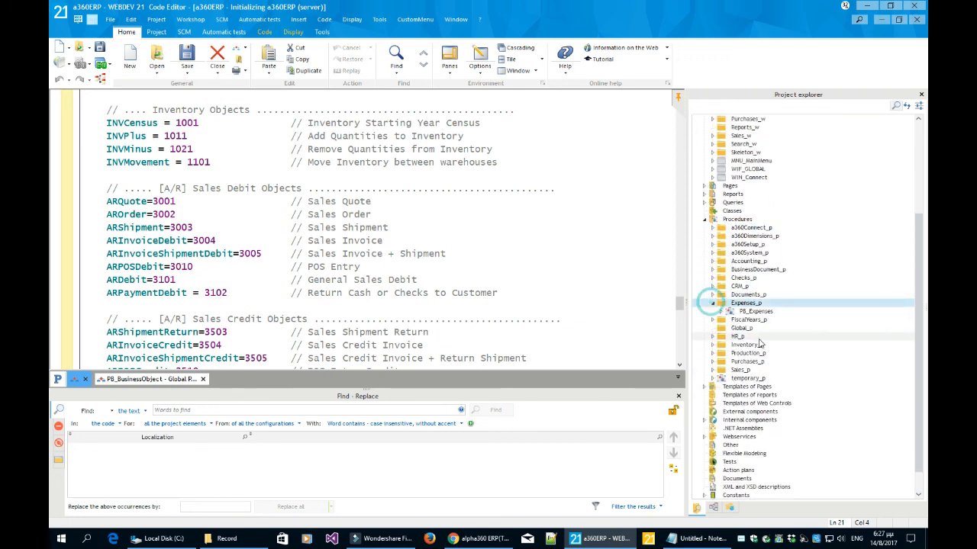
{"action": "left_click", "coordinate": [713, 304]}
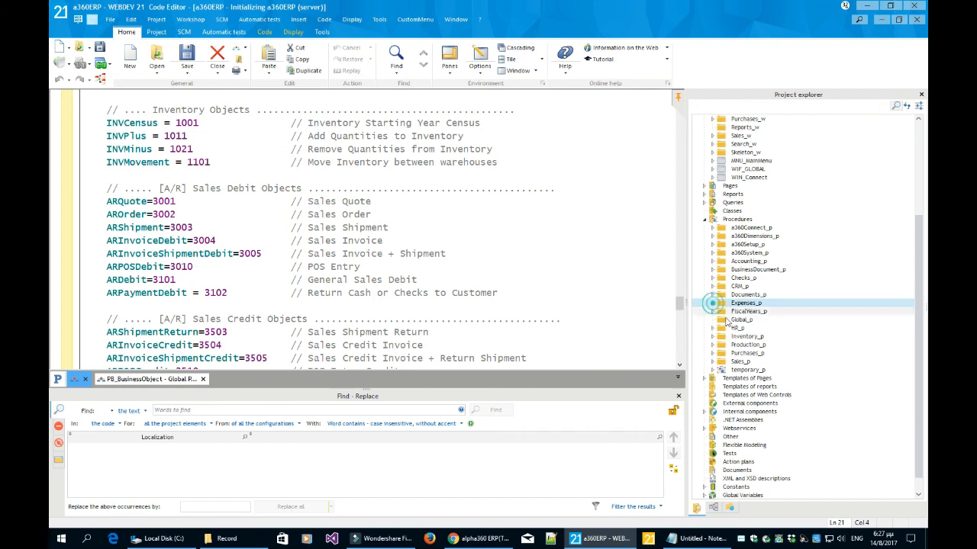
{"action": "left_click", "coordinate": [713, 362]}
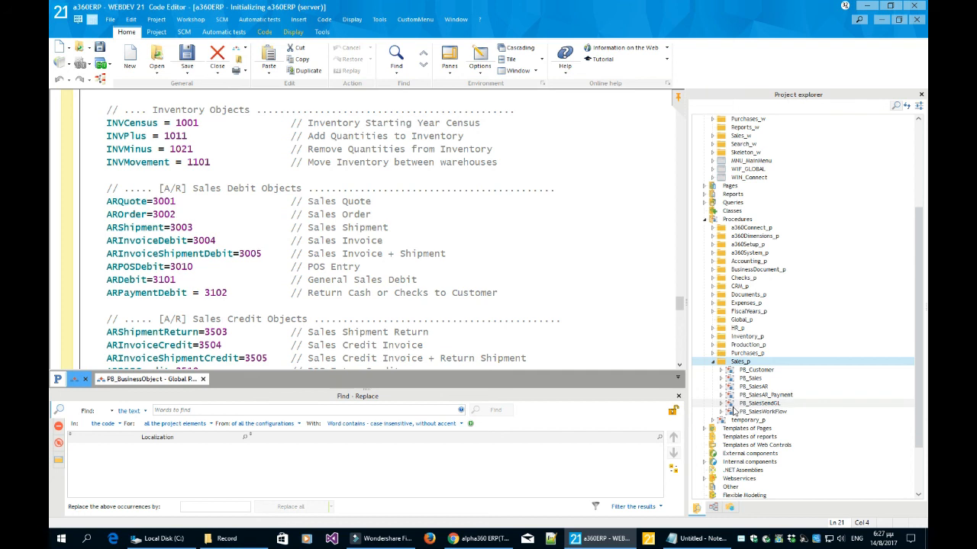
{"action": "left_click", "coordinate": [720, 379]}
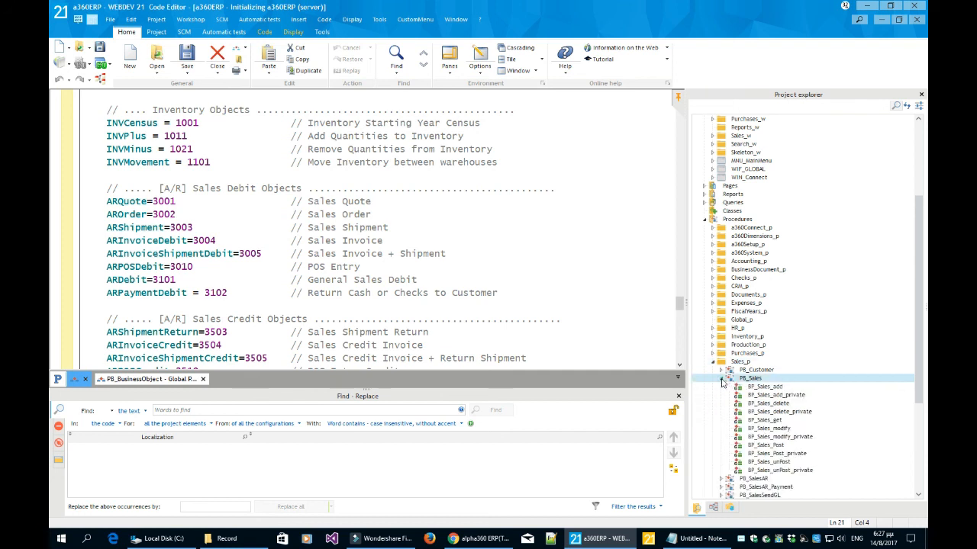
- Open the BP_Sales_add_private procedure and skim its code down to the part that adds the TAX lines
{"action": "double_click", "coordinate": [776, 396]}
{"action": "scroll", "coordinate": [428, 268], "scroll_direction": "down", "scroll_amount": 10}
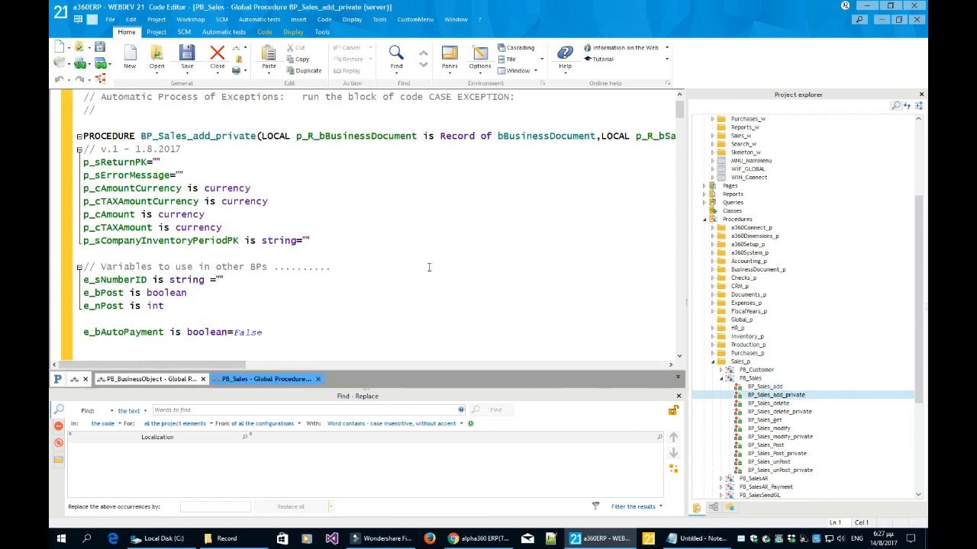
{"action": "scroll", "coordinate": [429, 268], "scroll_direction": "down", "scroll_amount": 20}
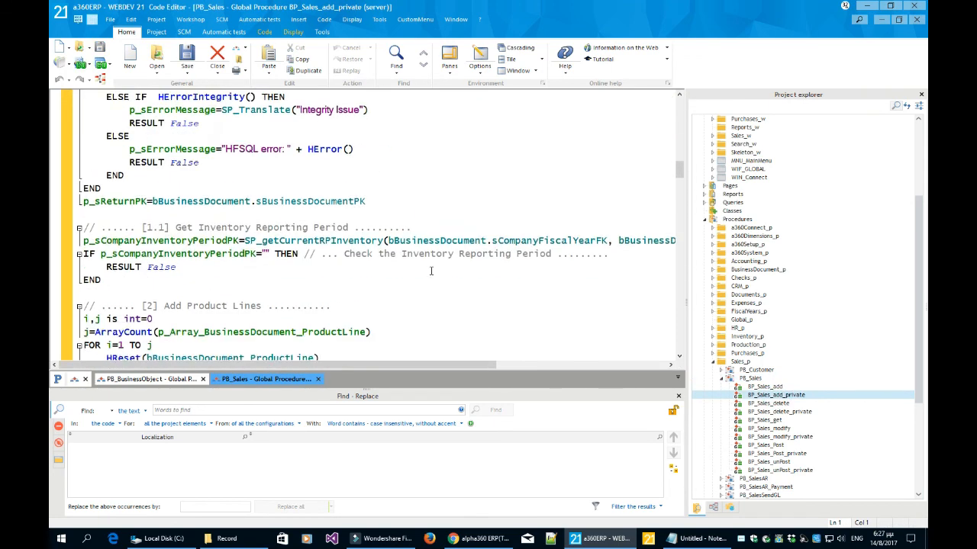
{"action": "scroll", "coordinate": [431, 271], "scroll_direction": "down", "scroll_amount": 15}
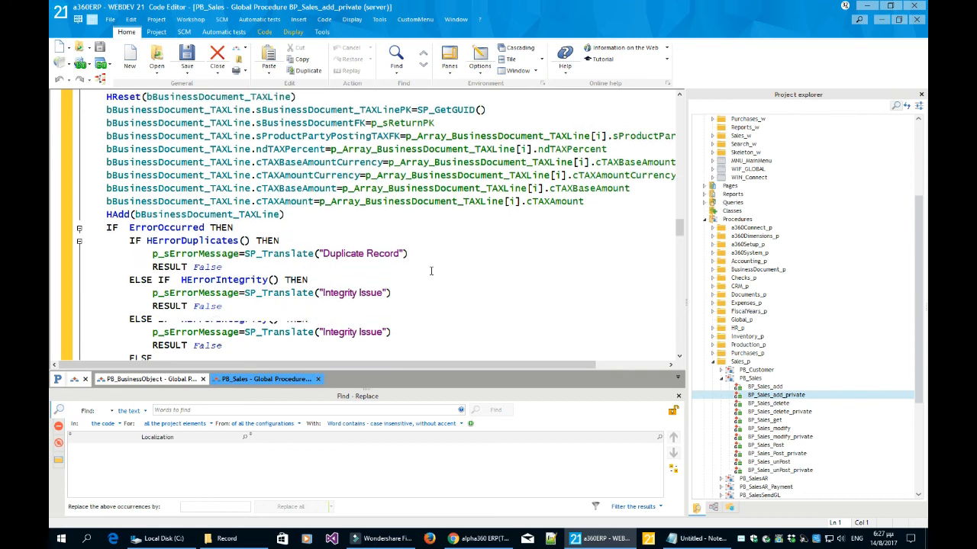
{"action": "scroll", "coordinate": [431, 271], "scroll_direction": "up", "scroll_amount": 5}
{"action": "scroll", "coordinate": [433, 271], "scroll_direction": "up", "scroll_amount": 20}
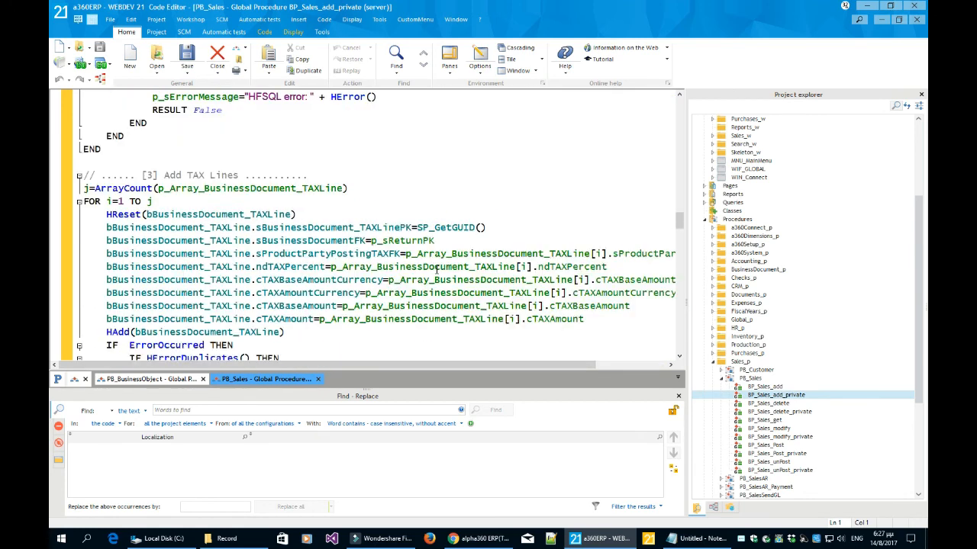
- Collapse all the collapsible code blocks of BP_Sales_add_private
{"action": "left_click", "coordinate": [353, 20]}
{"action": "mouse_move", "coordinate": [327, 21]}
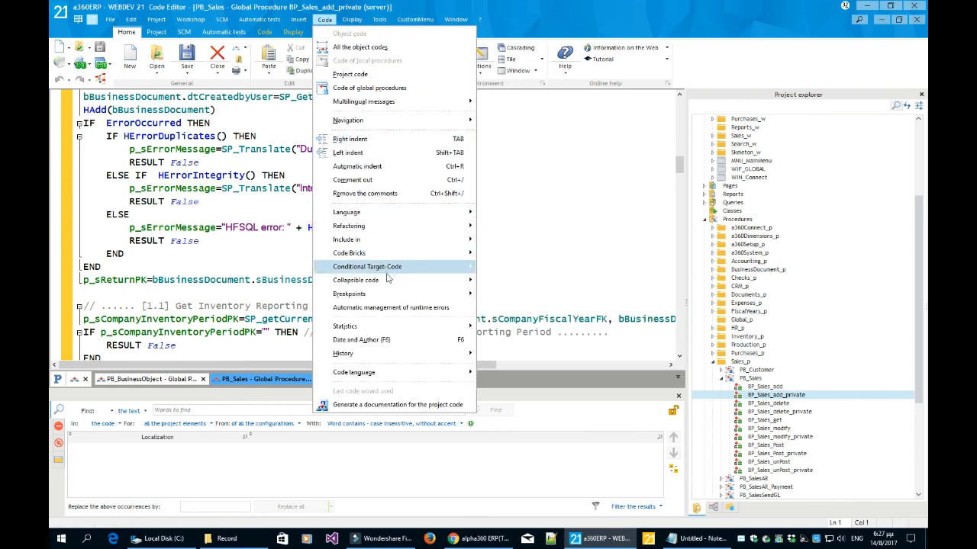
{"action": "mouse_move", "coordinate": [389, 281]}
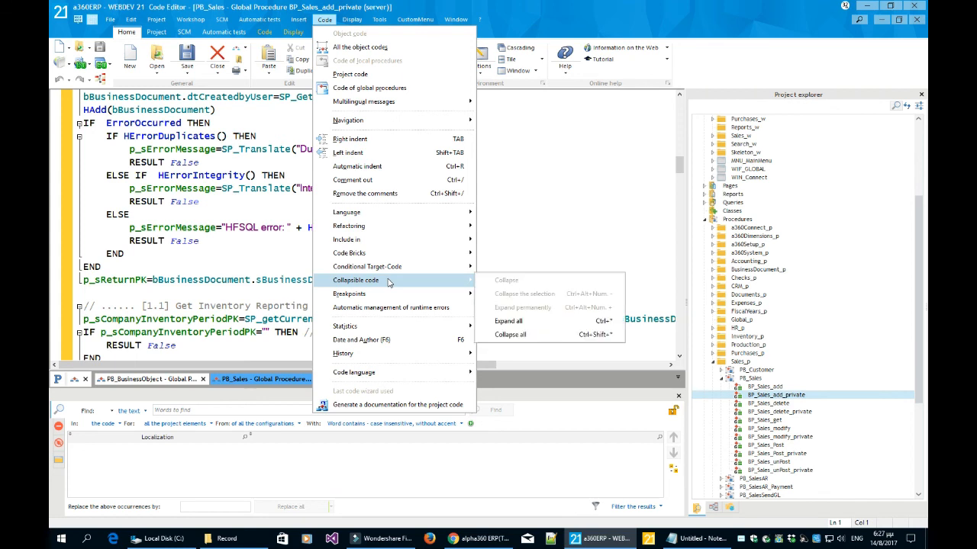
{"action": "left_click", "coordinate": [510, 334]}
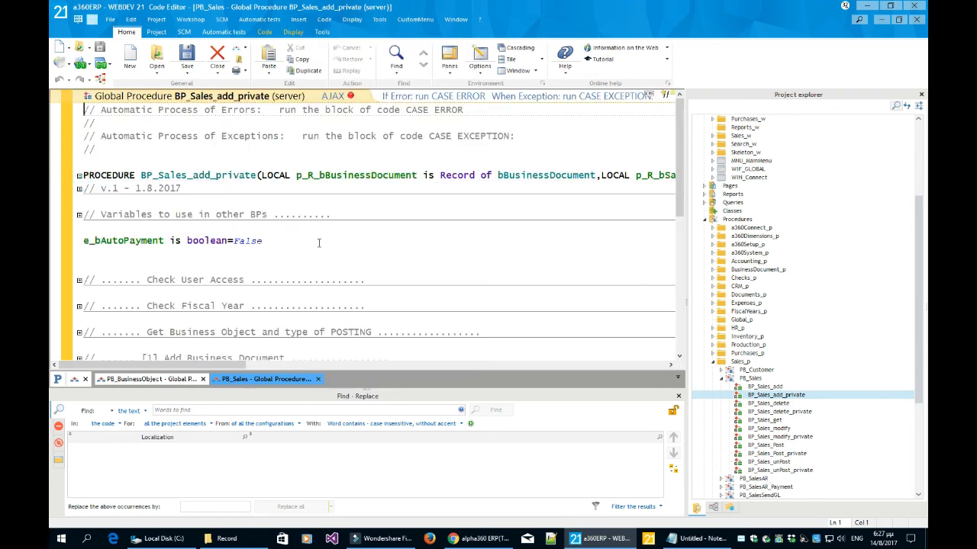
- Widen the code editor by narrowing the project explorer, and review the collapsed section headings down to automatic posting
{"action": "scroll", "coordinate": [323, 244], "scroll_direction": "down", "scroll_amount": 2}
{"action": "left_click_drag", "start_coordinate": [685, 216], "coordinate": [827, 216]}
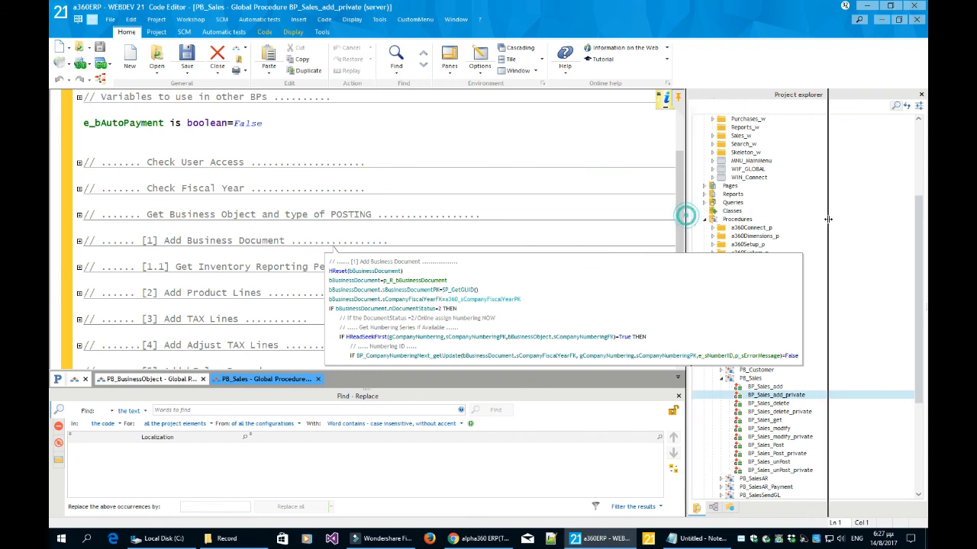
{"action": "scroll", "coordinate": [640, 213], "scroll_direction": "down", "scroll_amount": 1}
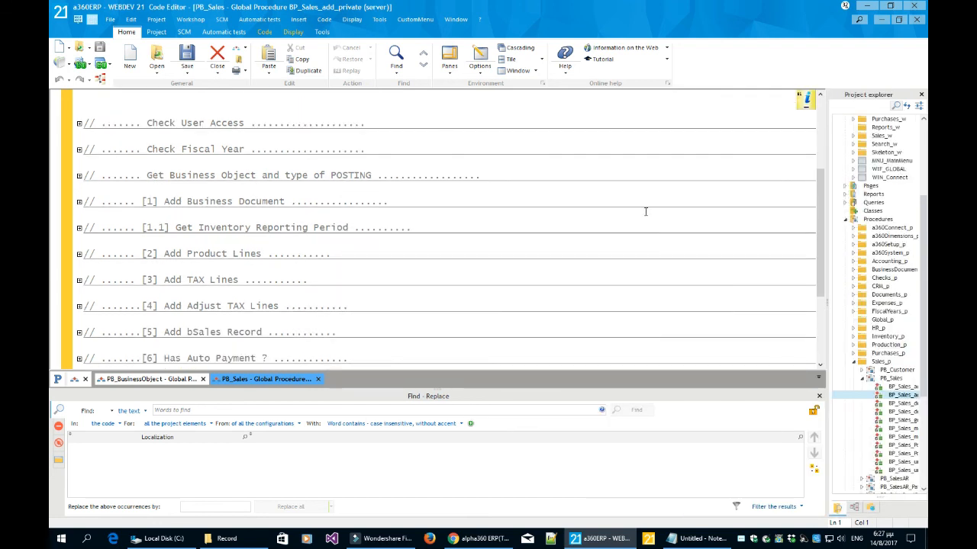
{"action": "scroll", "coordinate": [644, 212], "scroll_direction": "down", "scroll_amount": 3}
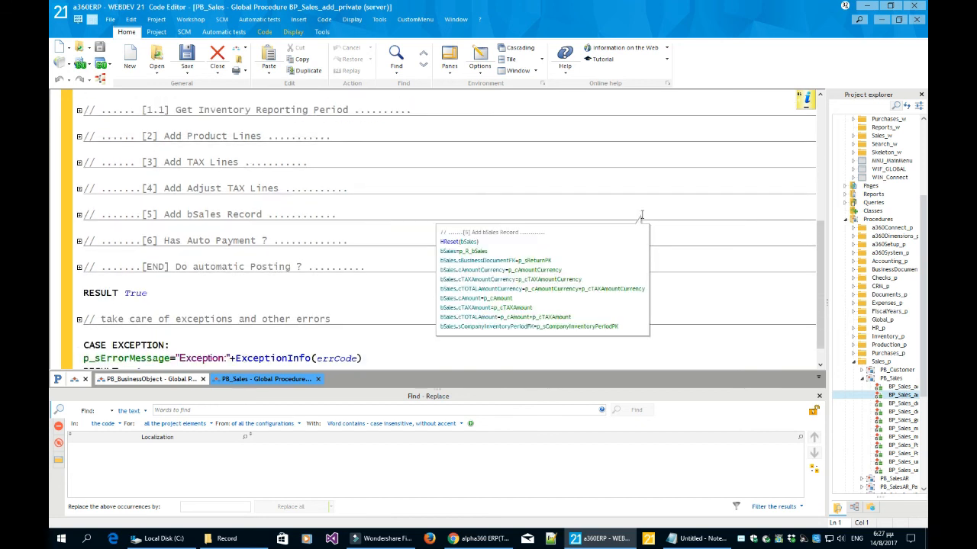
{"action": "scroll", "coordinate": [641, 216], "scroll_direction": "up", "scroll_amount": 4}
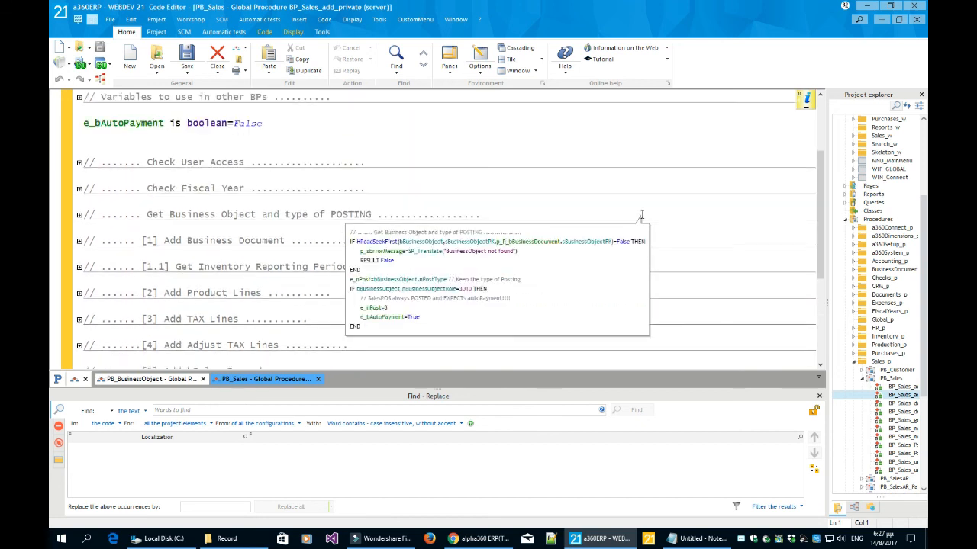
- Inspect the code in the "[1] Add Business Document" section, fold it again, and expand the "Check Fiscal Year" section
{"action": "left_click", "coordinate": [78, 241]}
{"action": "scroll", "coordinate": [80, 229], "scroll_direction": "down", "scroll_amount": 1}
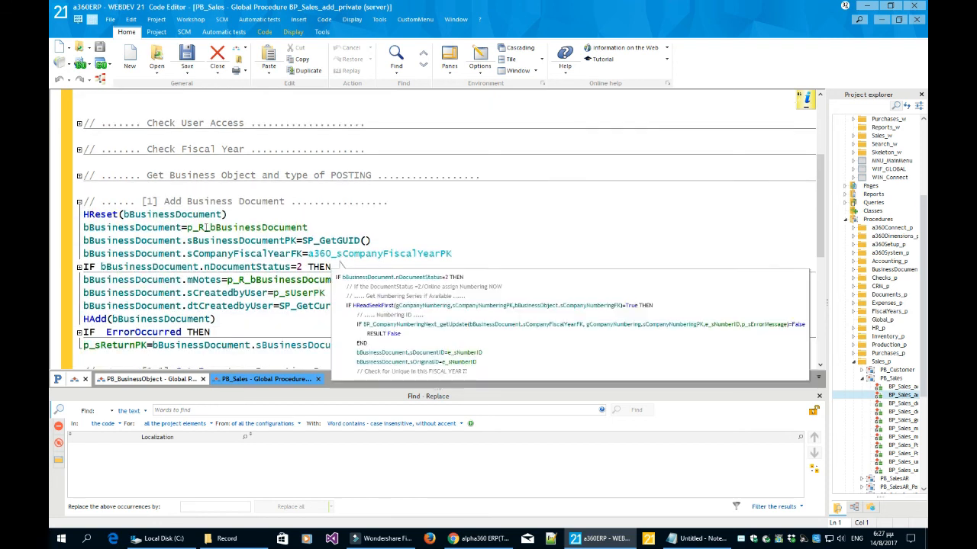
{"action": "left_click", "coordinate": [80, 176]}
{"action": "left_click", "coordinate": [79, 202]}
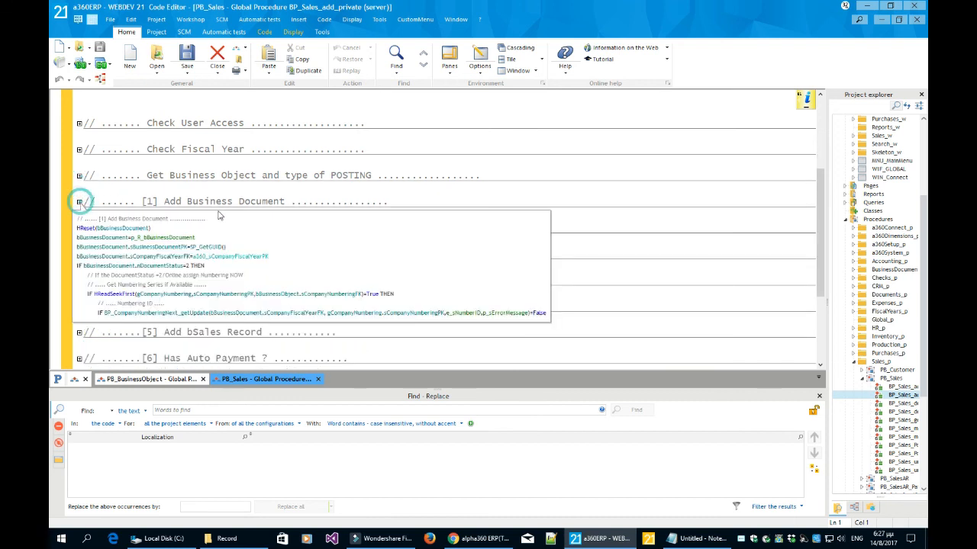
{"action": "left_click", "coordinate": [509, 197]}
{"action": "left_click", "coordinate": [751, 249]}
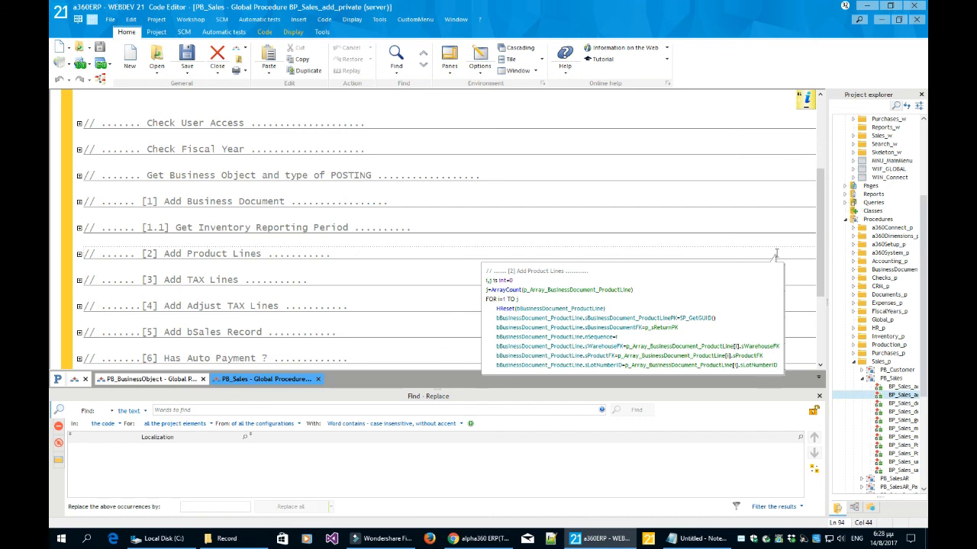
{"action": "left_click", "coordinate": [79, 149]}
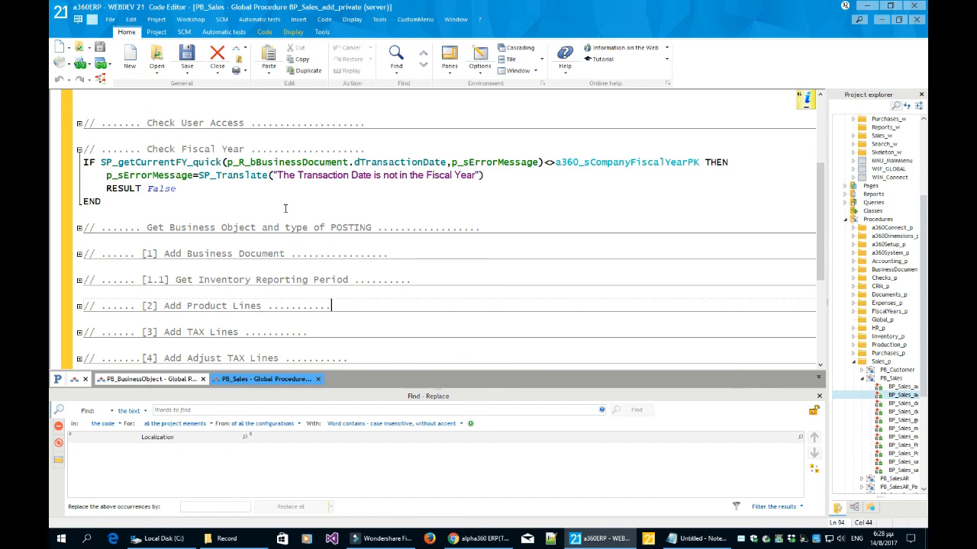
- Expand all the collapsed code and examine the procedure down to its "[6] Has Auto Payment ?" section
{"action": "left_click", "coordinate": [324, 20]}
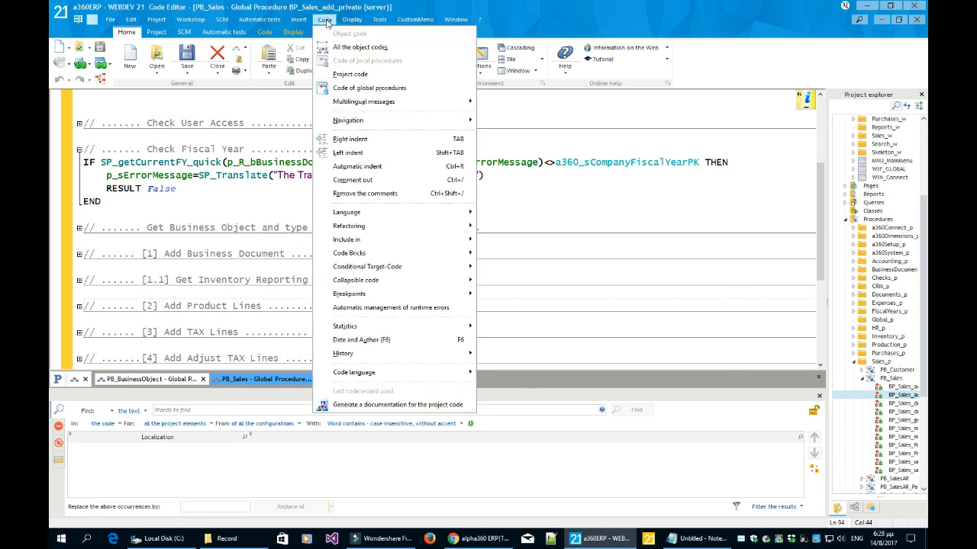
{"action": "mouse_move", "coordinate": [371, 293]}
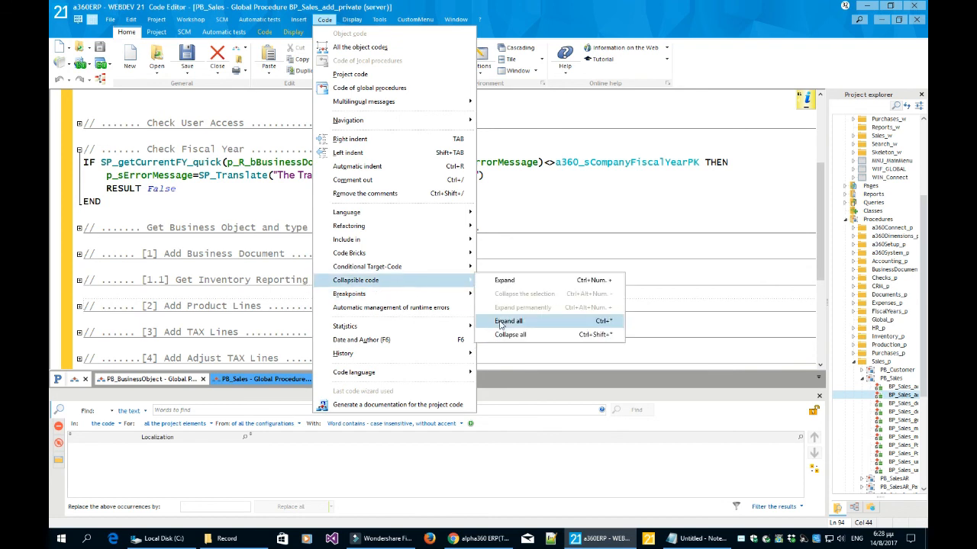
{"action": "left_click", "coordinate": [500, 325]}
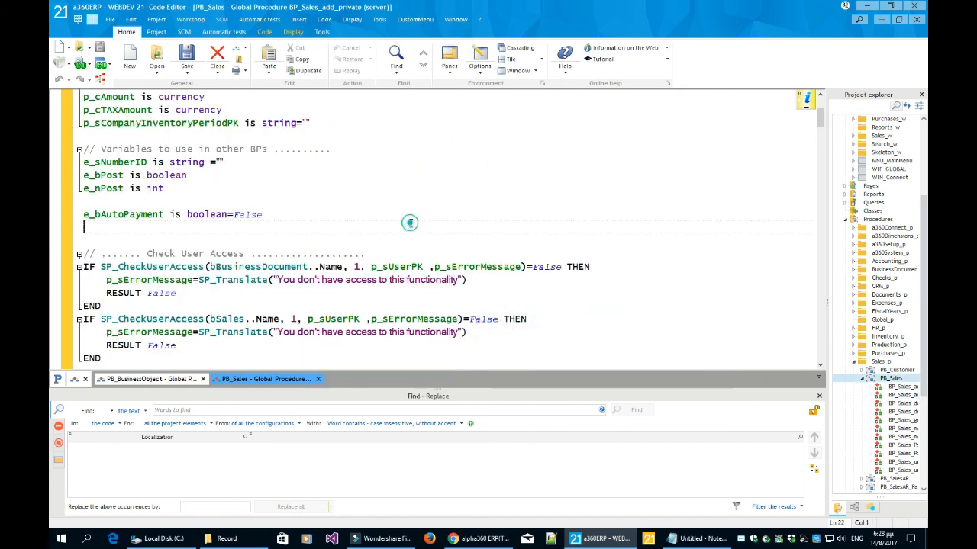
{"action": "scroll", "coordinate": [410, 217], "scroll_direction": "down", "scroll_amount": 6}
{"action": "scroll", "coordinate": [410, 210], "scroll_direction": "down", "scroll_amount": 20}
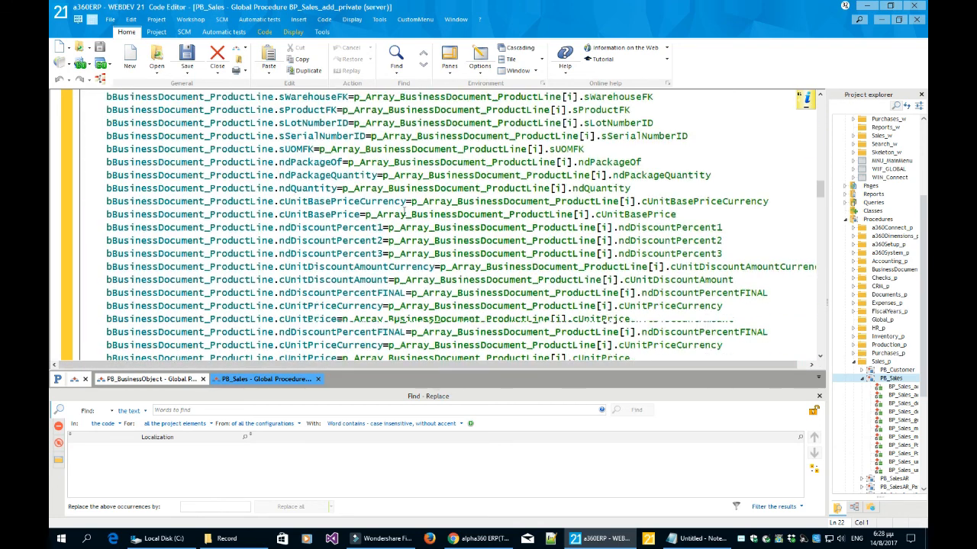
{"action": "scroll", "coordinate": [404, 211], "scroll_direction": "down", "scroll_amount": 20}
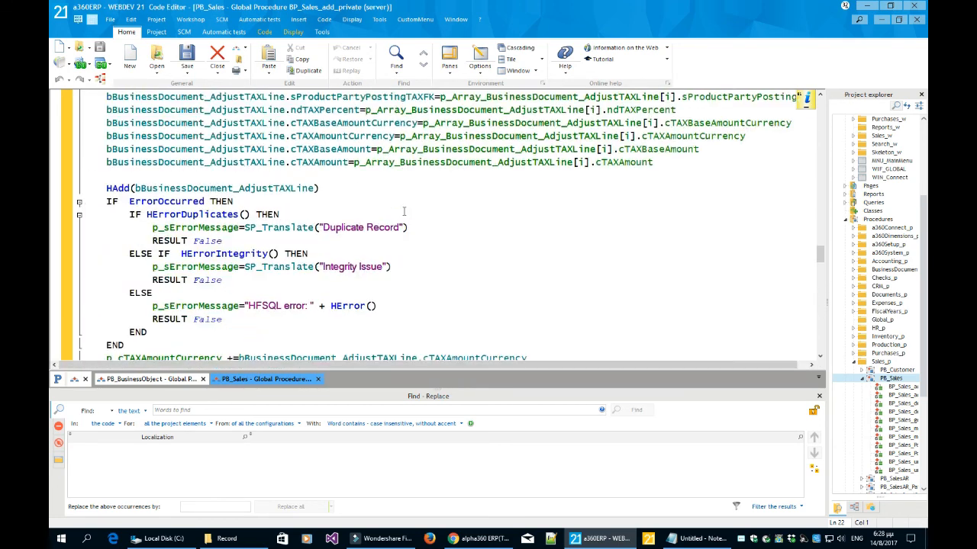
{"action": "scroll", "coordinate": [404, 210], "scroll_direction": "down", "scroll_amount": 9}
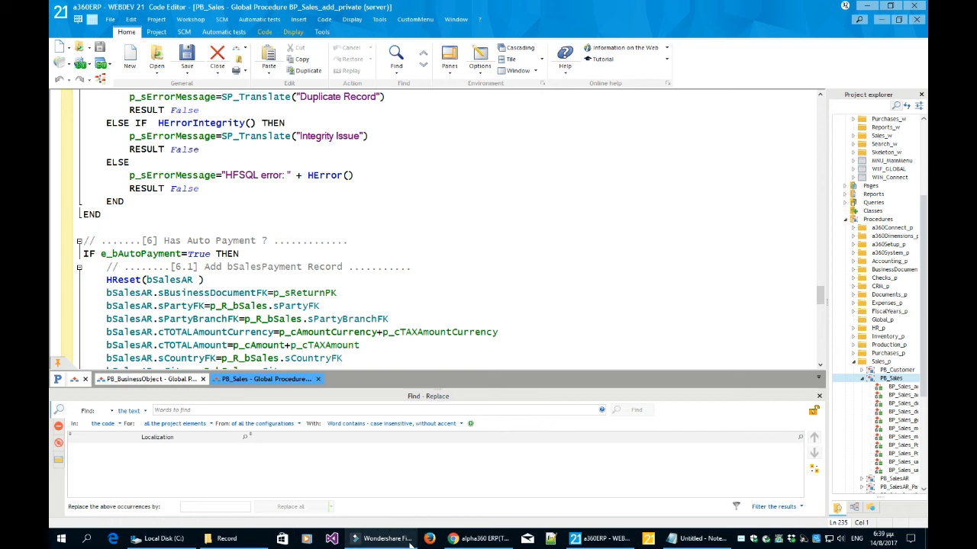
{"action": "left_click", "coordinate": [694, 538]}
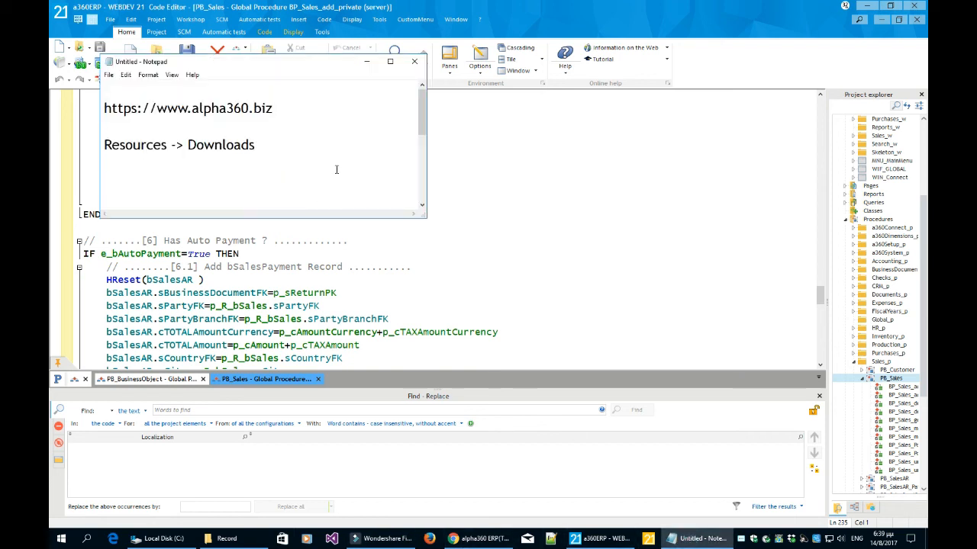
{"action": "left_click_drag", "start_coordinate": [294, 108], "coordinate": [109, 106]}
{"action": "left_click", "coordinate": [282, 109]}
{"action": "left_click_drag", "start_coordinate": [138, 108], "coordinate": [103, 108]}
{"action": "left_click", "coordinate": [134, 122]}
{"action": "left_click", "coordinate": [293, 108]}
{"action": "left_click_drag", "start_coordinate": [138, 108], "coordinate": [103, 109]}
{"action": "left_click", "coordinate": [283, 108]}
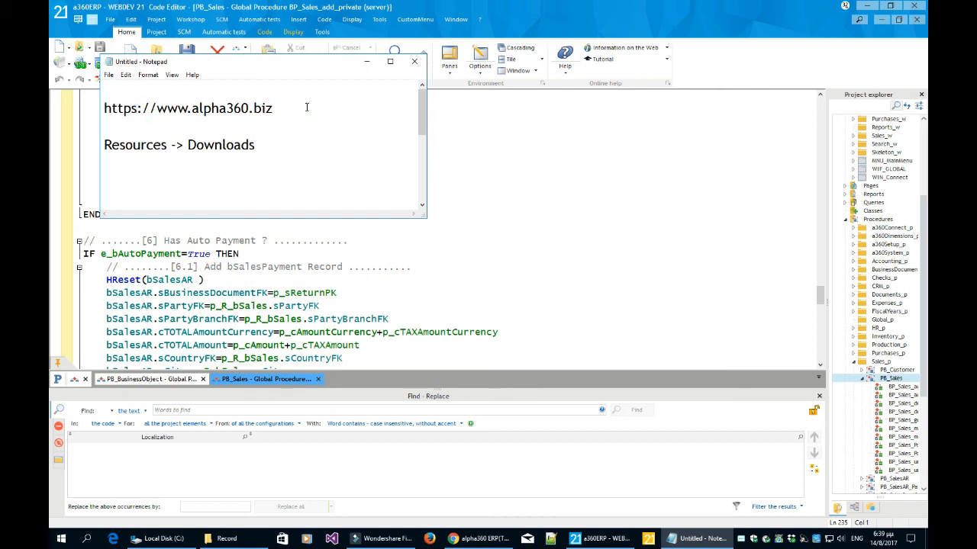